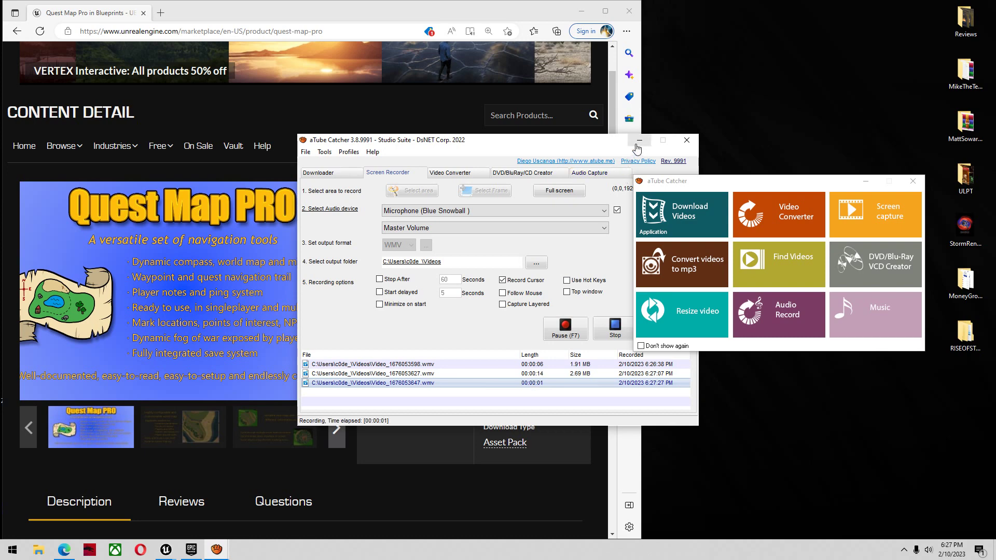
Step: Switch from the browser to the running QuestMapPro demo in Unreal Editor
left_click(638, 143)
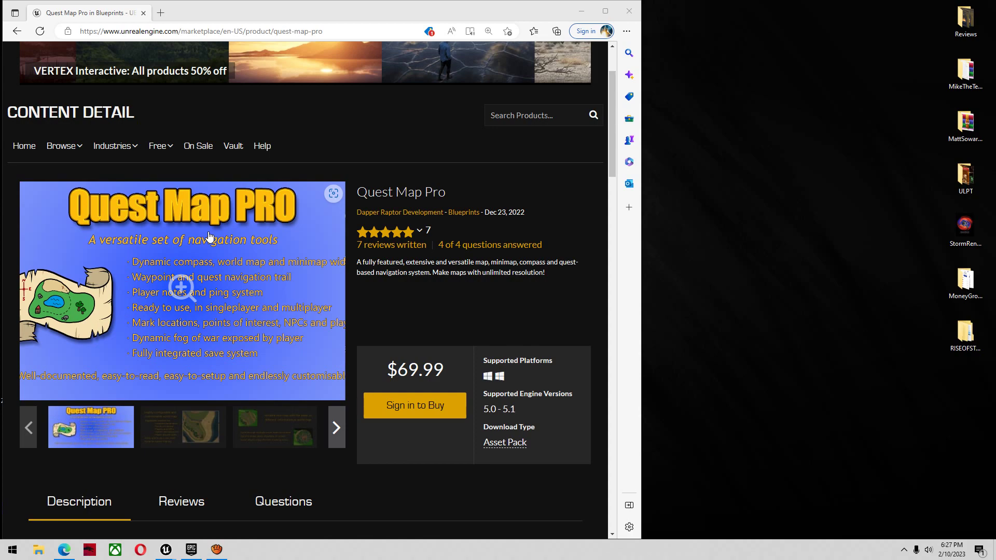
mouse_move(167, 550)
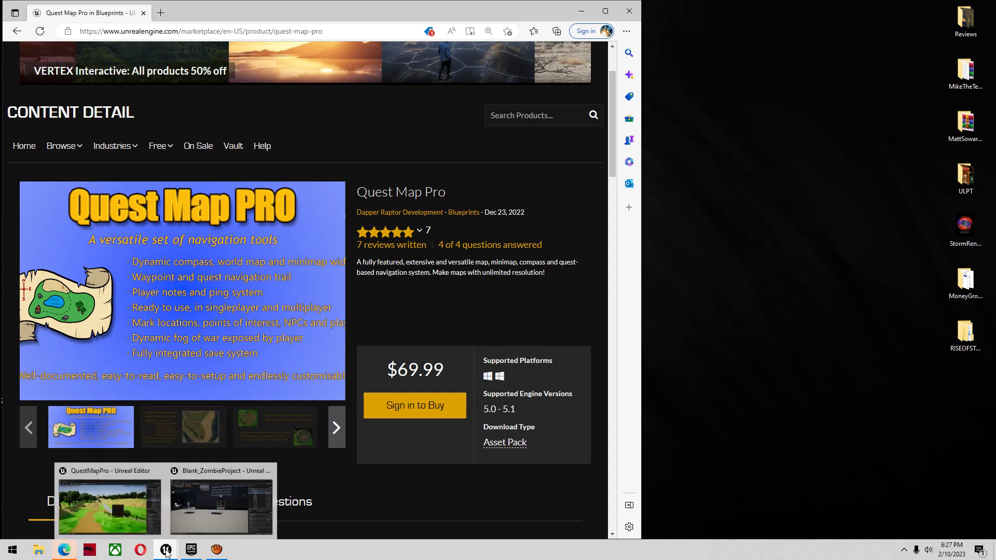
left_click(99, 497)
mouse_move(476, 260)
right_mouse_down()
mouse_move(495, 260)
mouse_move(475, 261)
right_mouse_up()
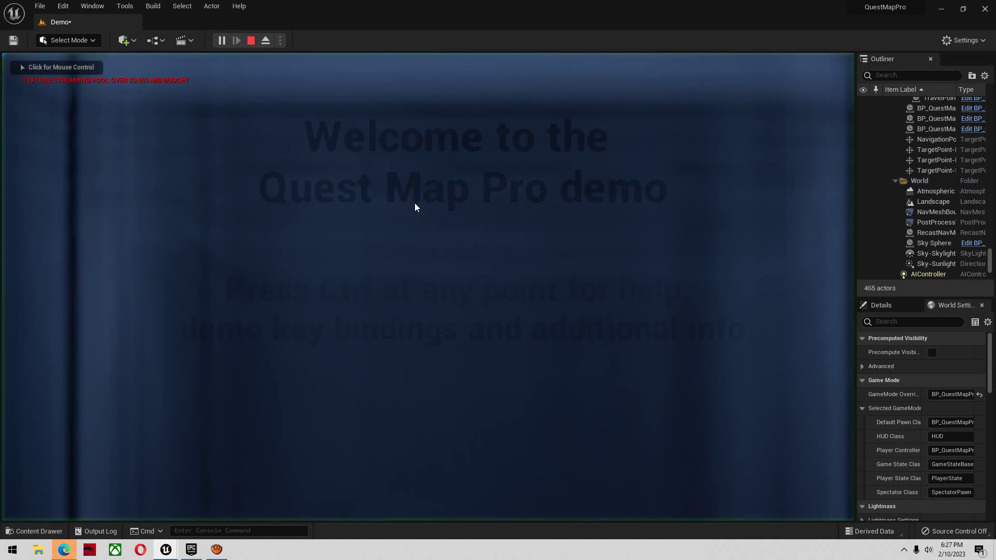
Step: Take control of the running demo and begin the first quest at the welcome sign
left_click(415, 203)
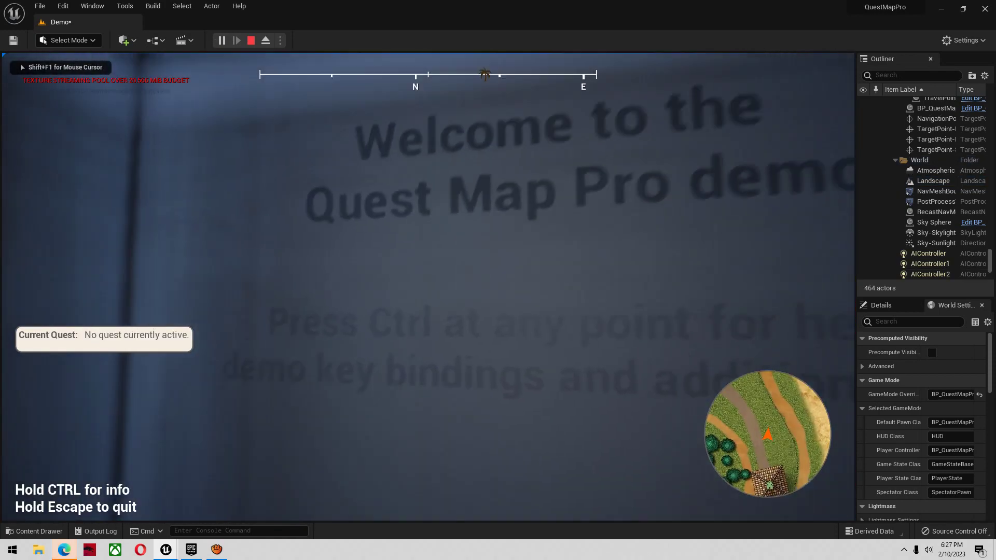
key("w")
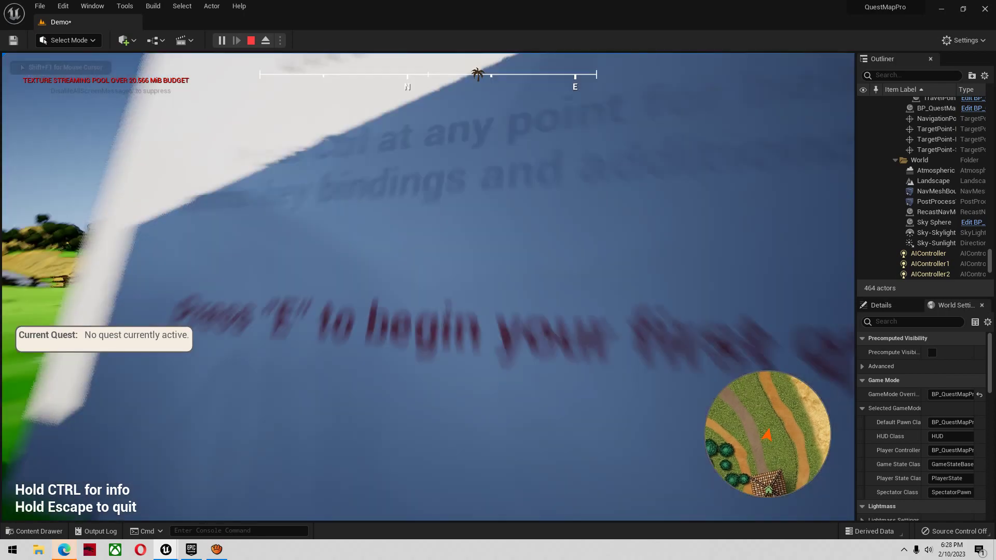
key("e")
Step: Follow the navigation trail along the dirt path and paved road toward the berry farm waypoint
key("w")
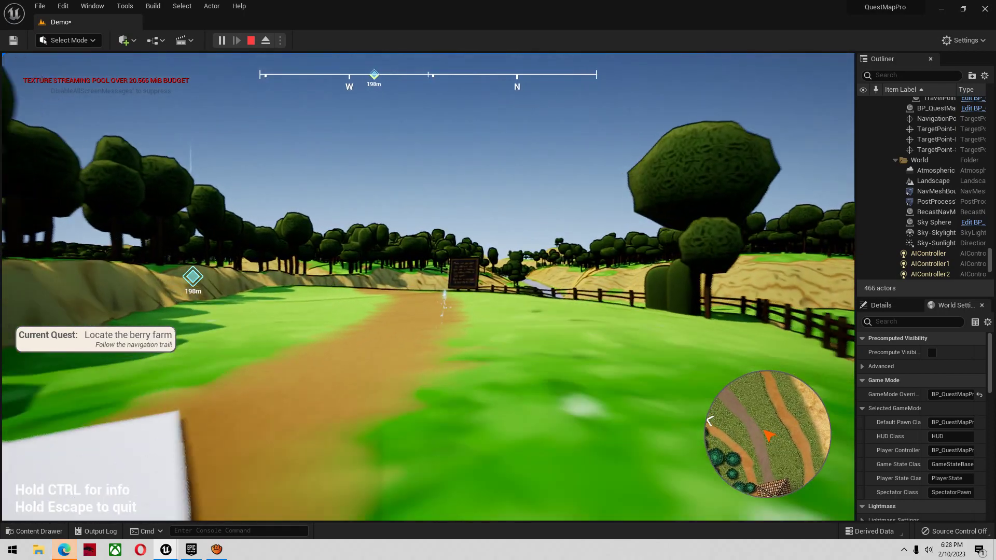
key("w")
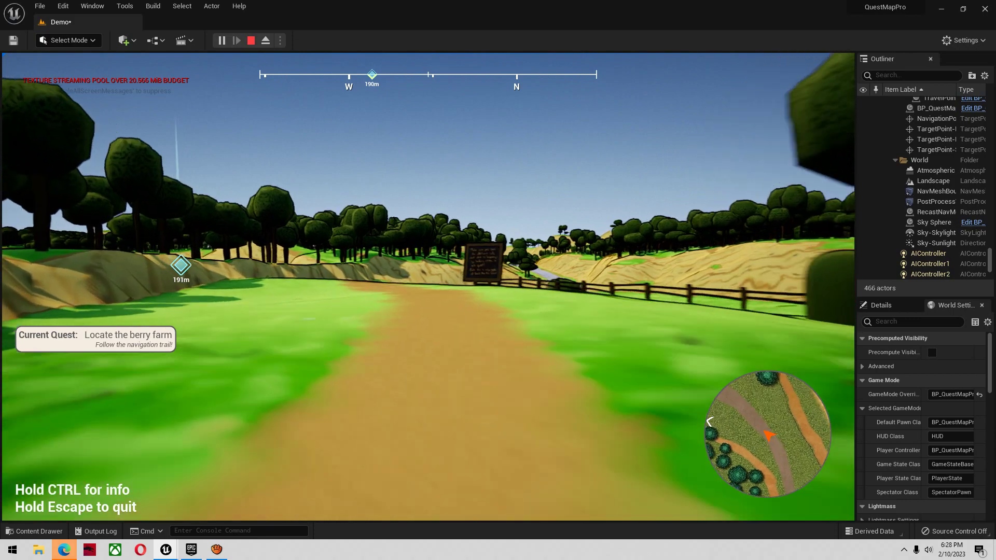
key("w")
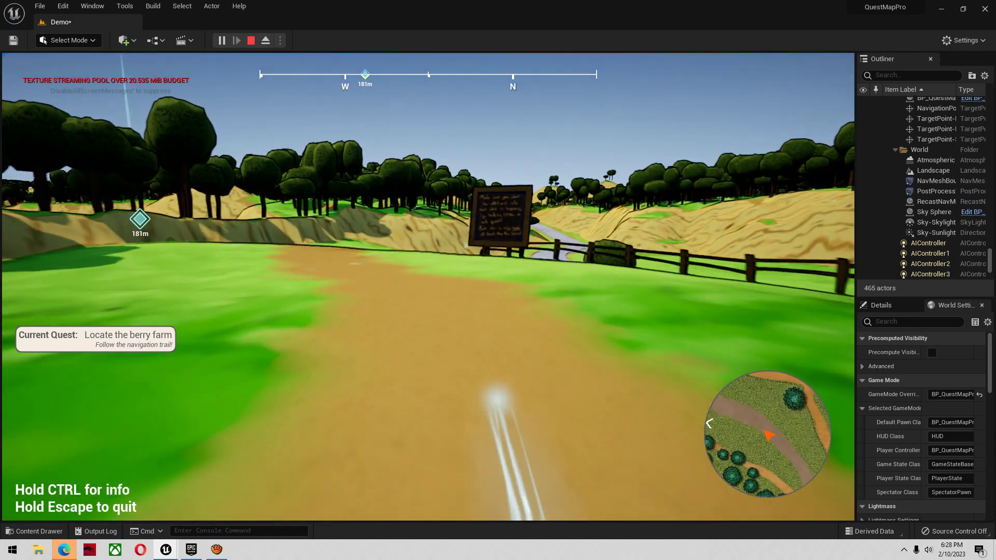
key("w")
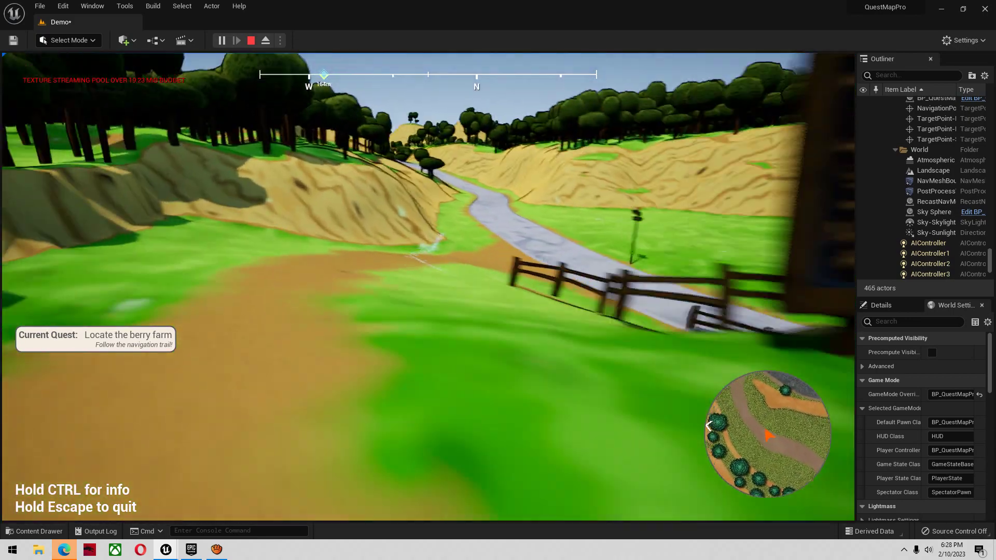
key("w")
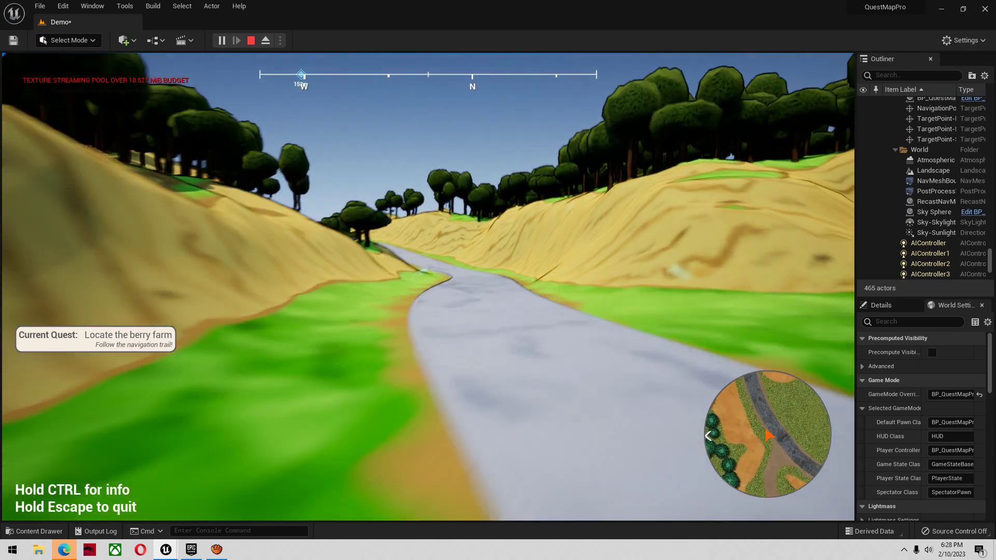
key("w")
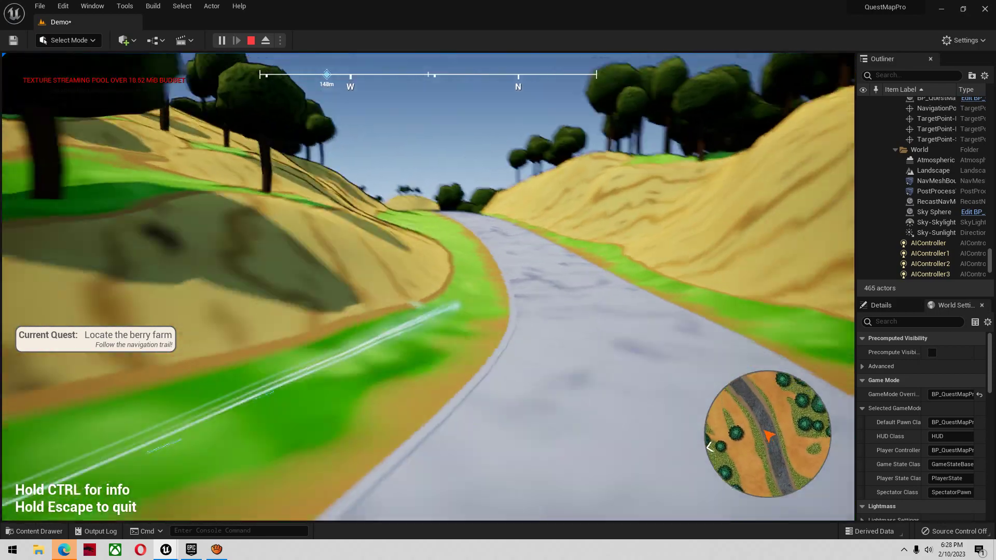
key("w")
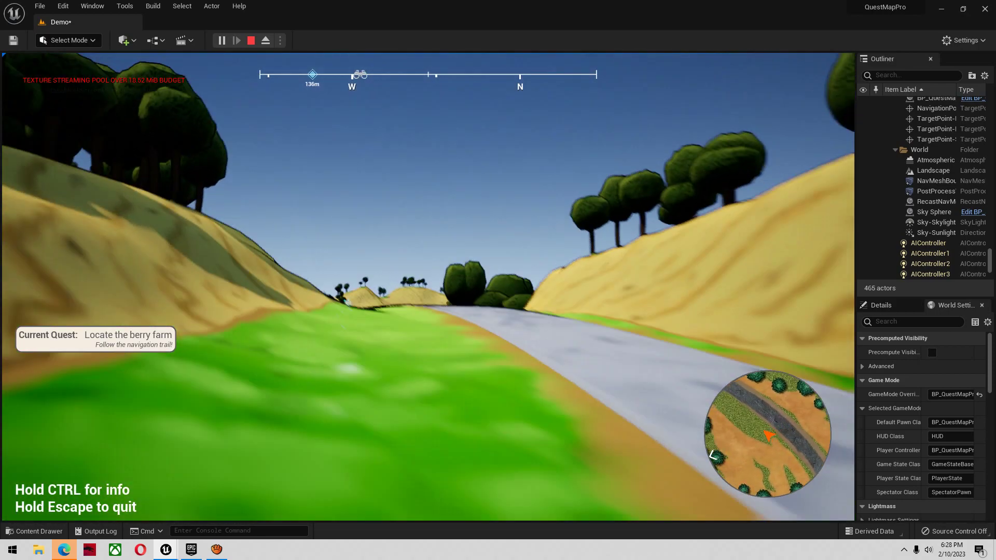
key("w")
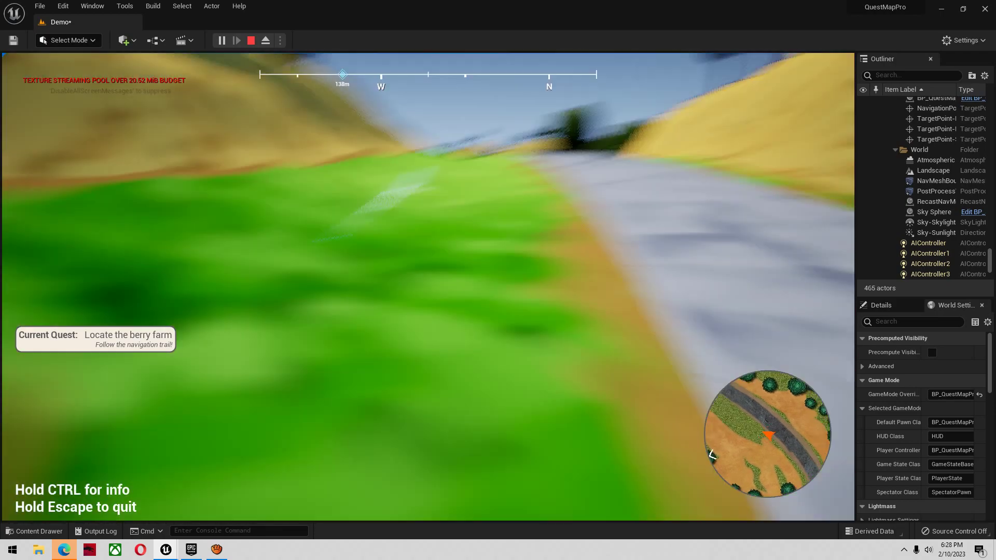
key("w")
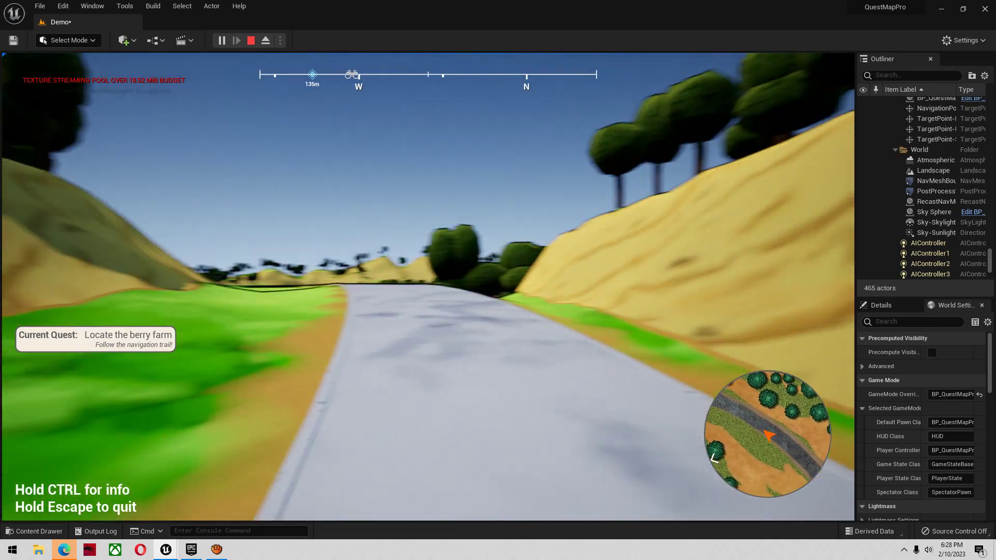
key("w")
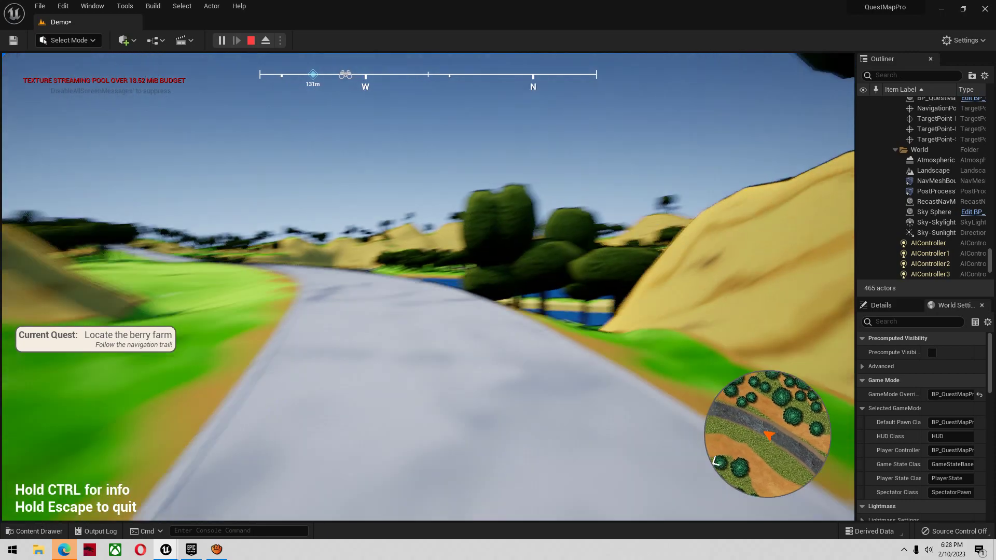
key("w")
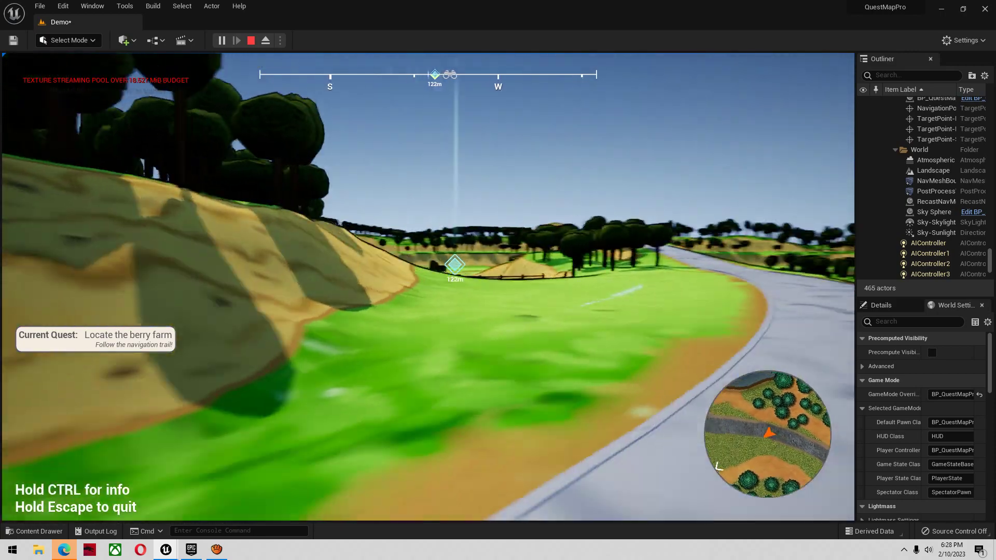
key("w")
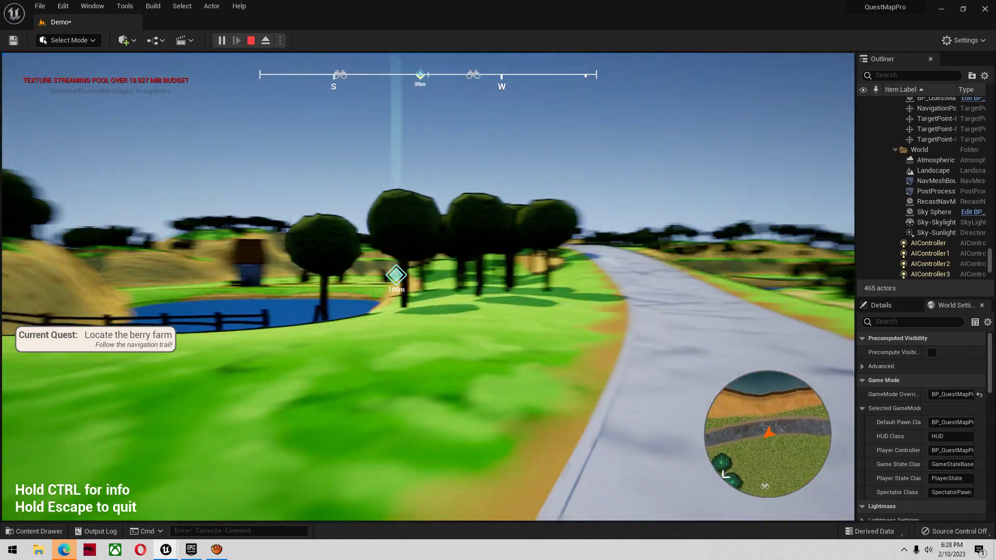
key("w")
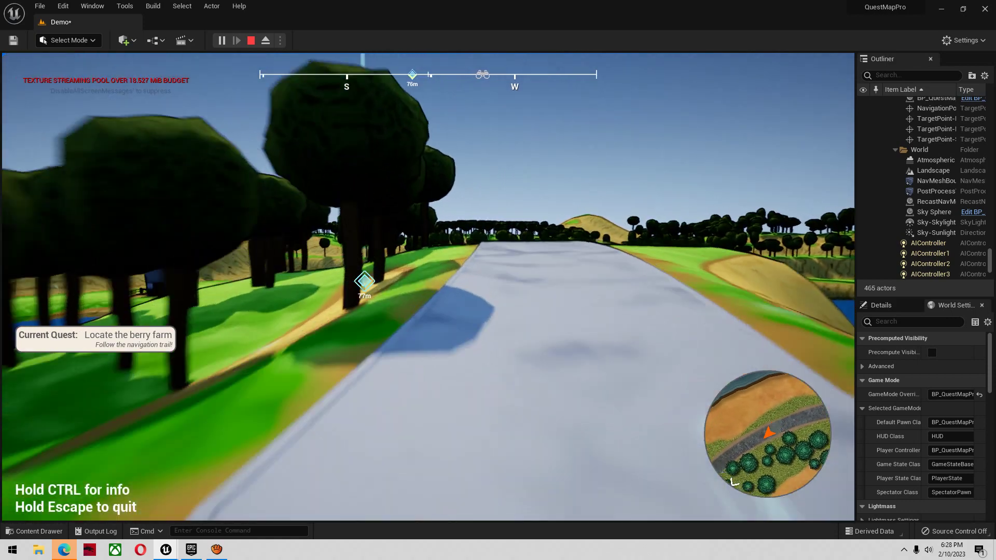
Step: Add a note labelled TEST with a blue drop icon to the world map, on the road near the palm-tree beach
key("m")
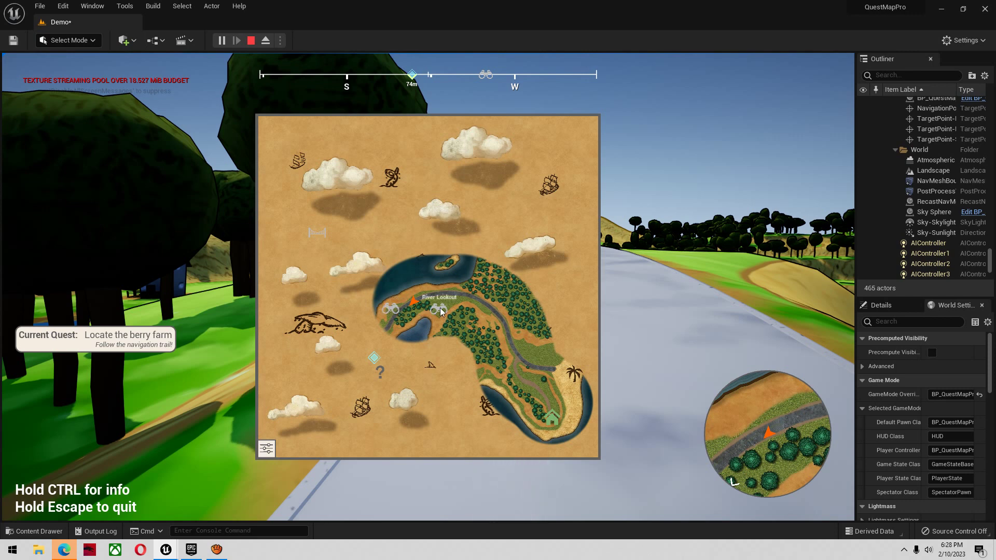
left_click(536, 362)
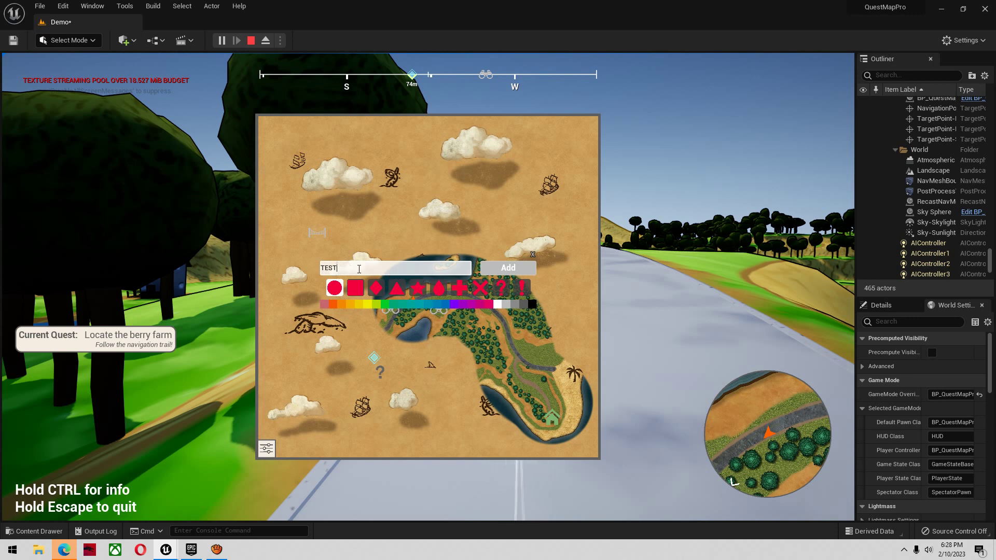
left_click(511, 271)
scroll(539, 366, "up", 5)
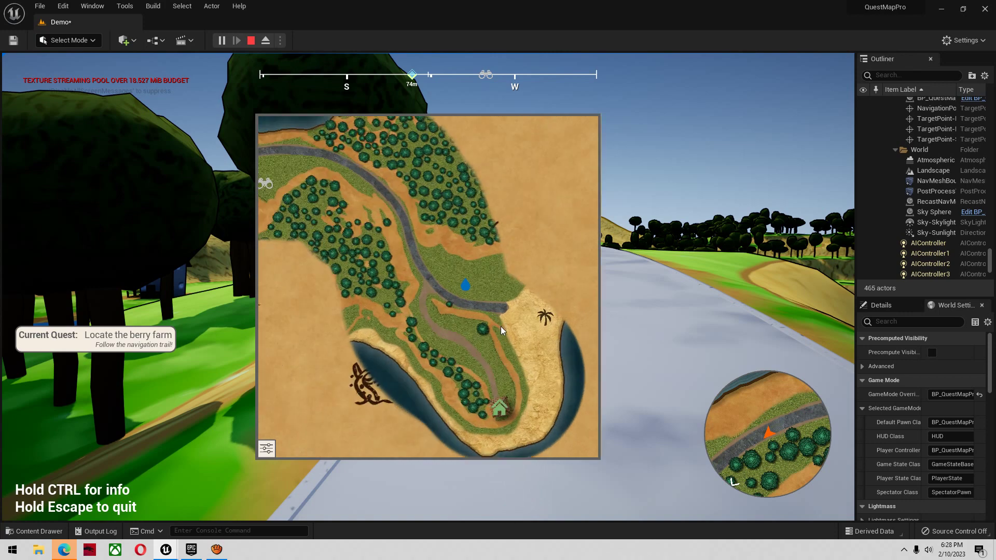
scroll(441, 289, "down", 4)
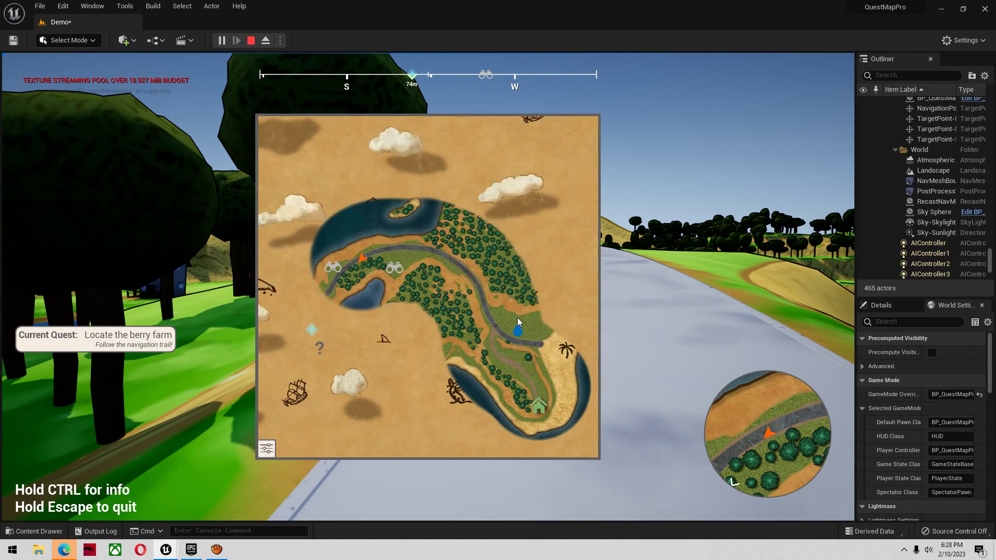
key("m")
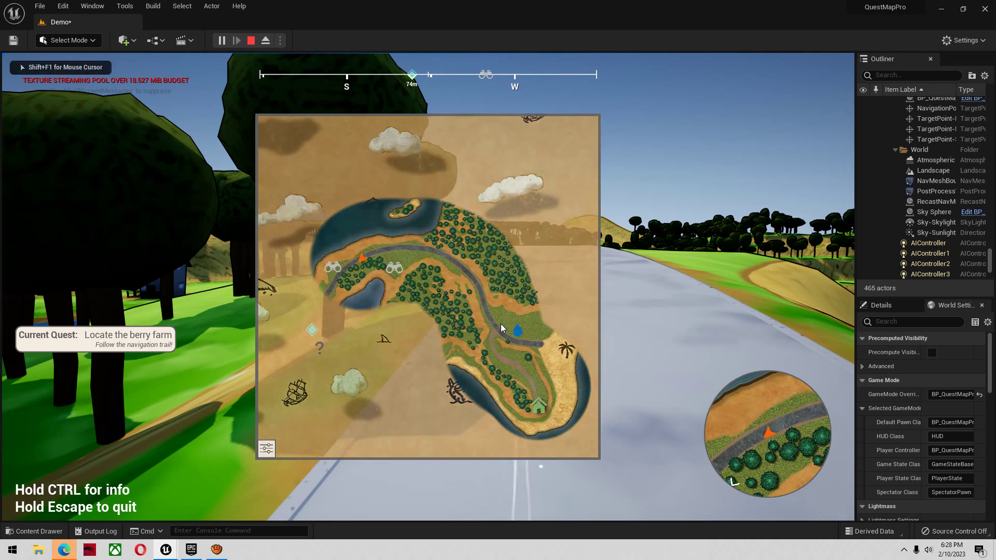
Step: Continue past River Lookout and down the dirt path to the berry bushes at the farm
key("w")
key("w")
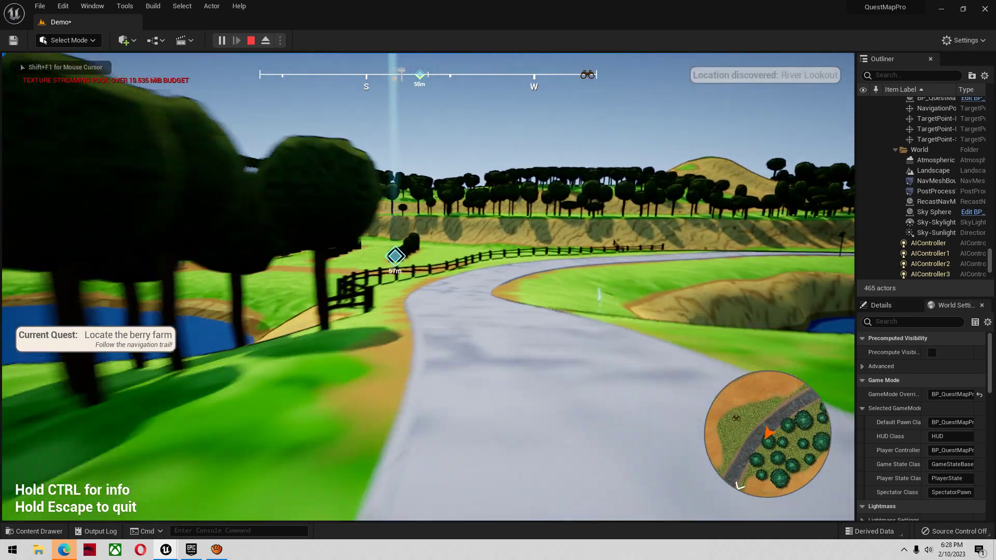
key("w")
key("w")
key("w")
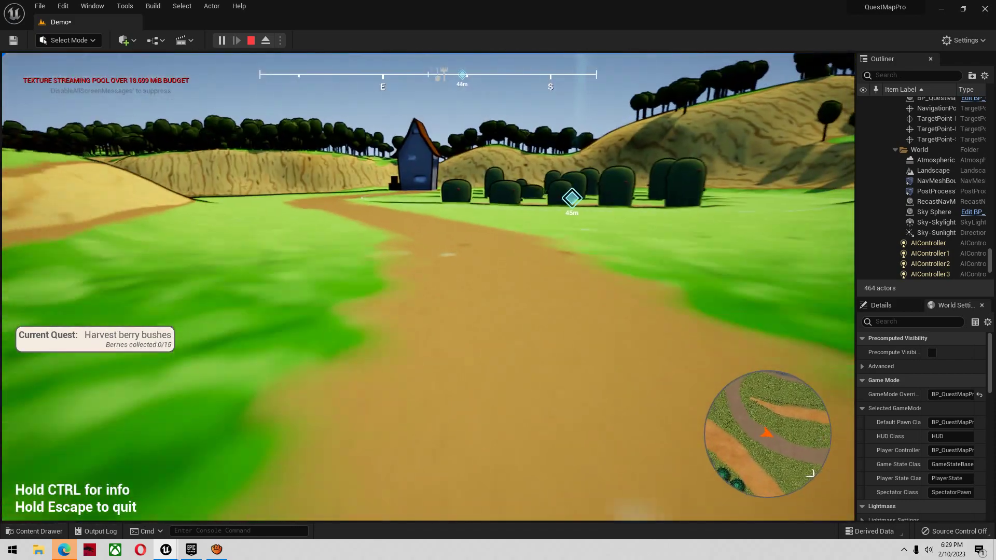
key("w")
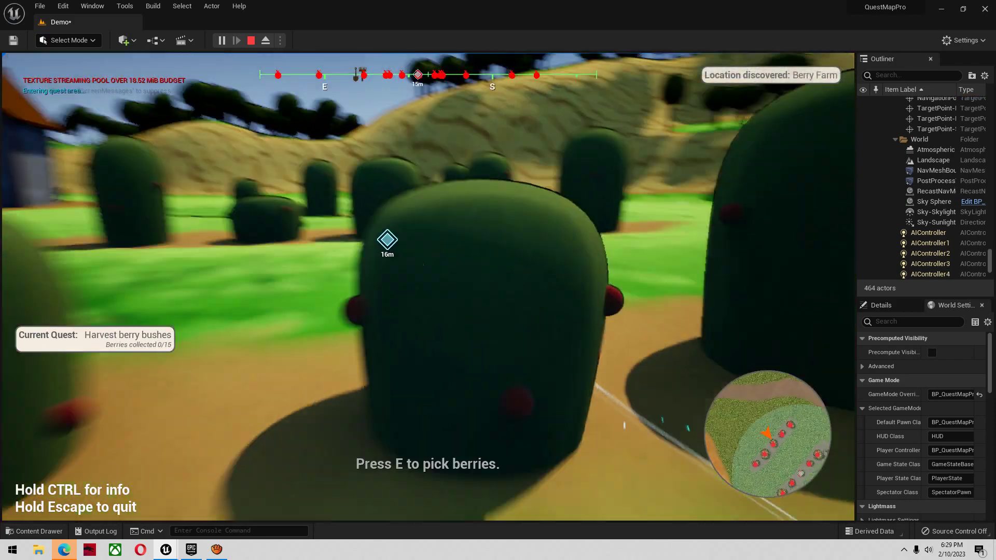
Step: Harvest 15 berries from the bushes at the berry farm to complete the quest objective
key("w")
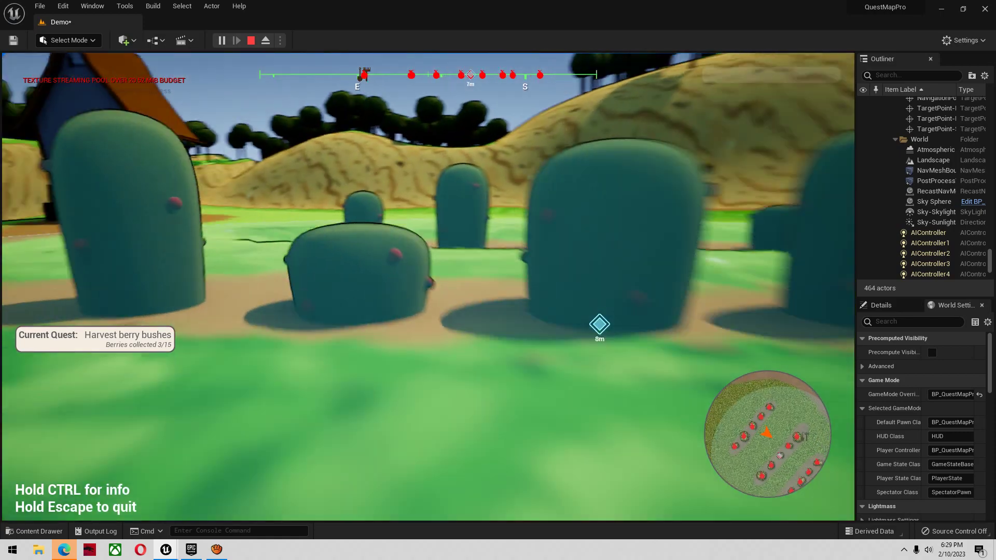
key("e")
key("e")
key("w")
key("e")
key("w")
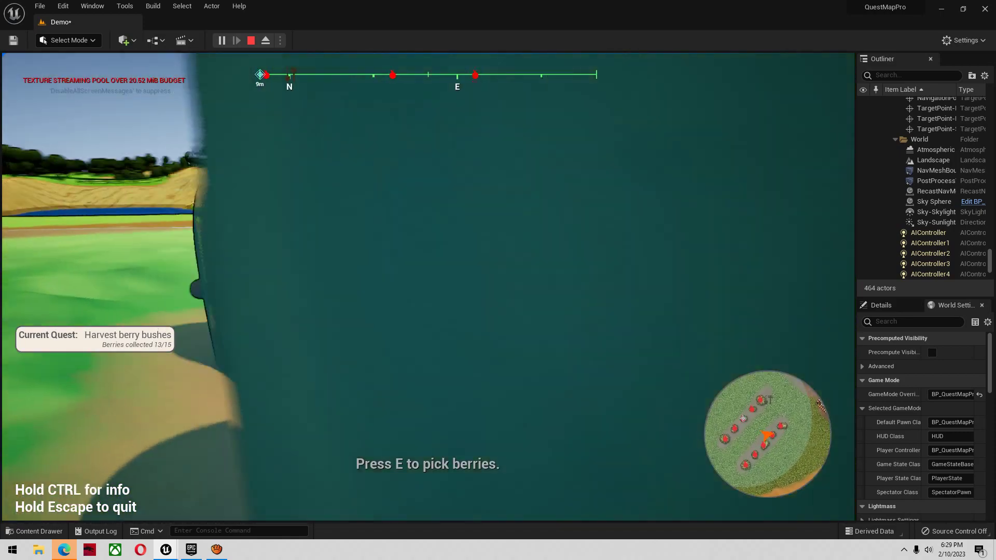
key("w")
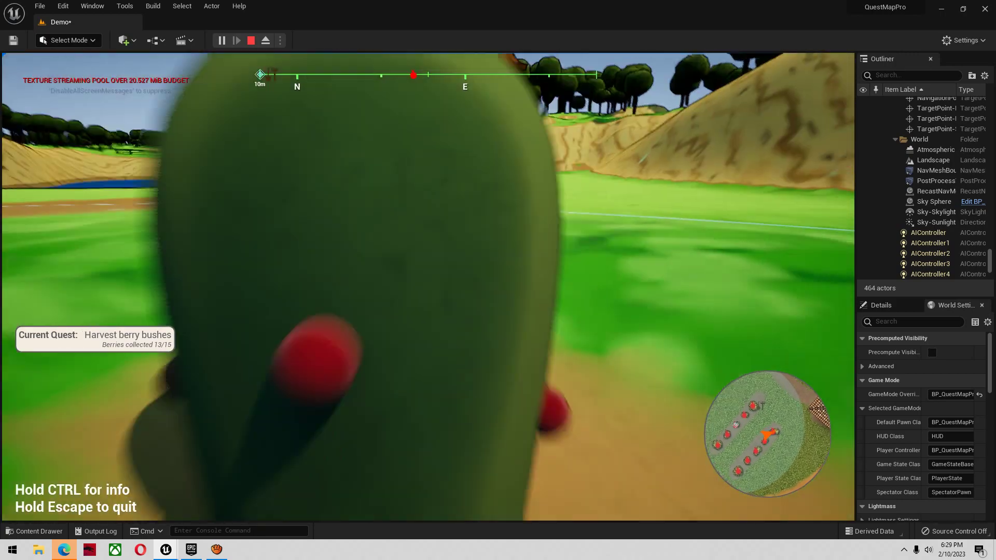
key("w")
key("w")
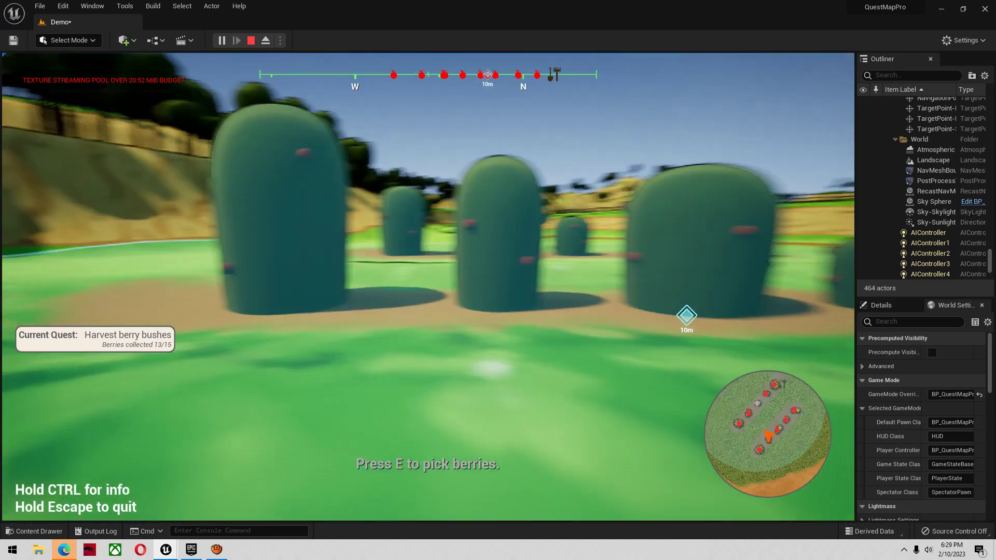
key("e")
key("e")
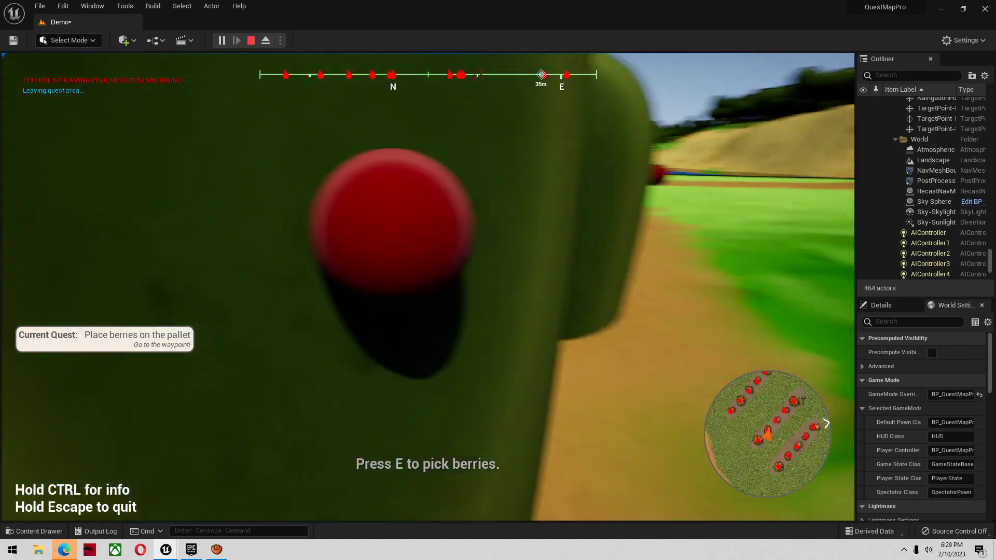
Step: Carry the harvested berries to the waypoint beside the farmhouse and place them on the pallet
key("w")
key("w")
key("w")
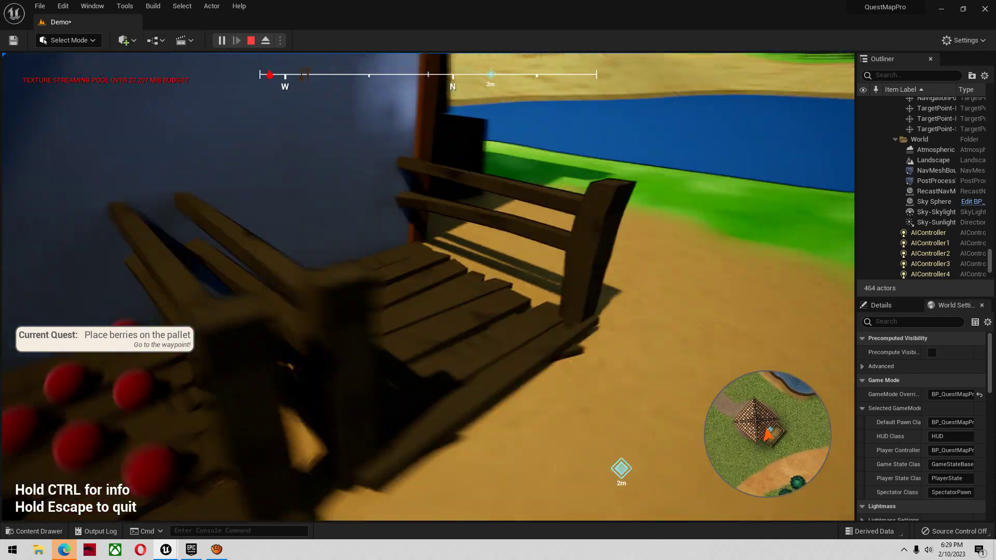
key("e")
Step: Leave the farmhouse along the dirt path and set a waypoint at the Bridge on the world map
key("w")
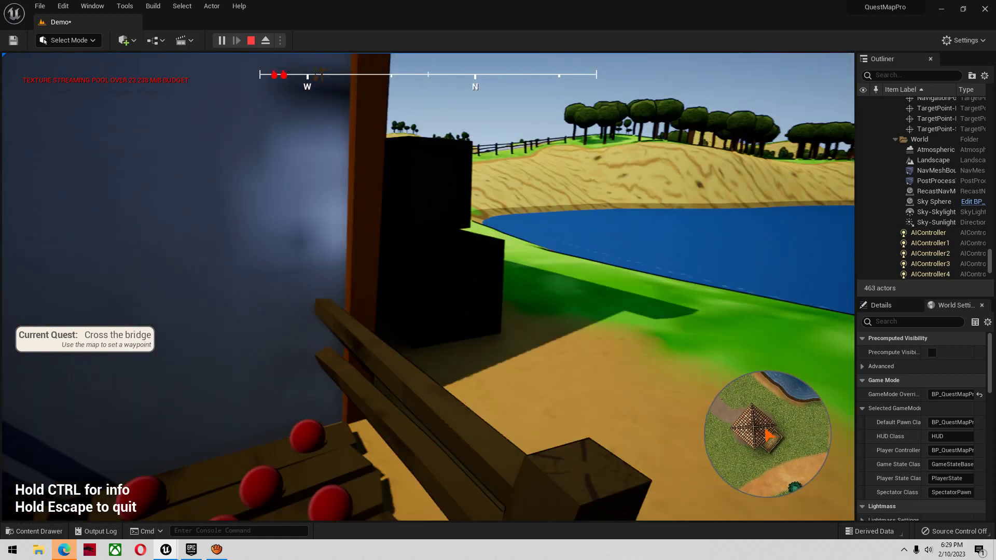
key("w")
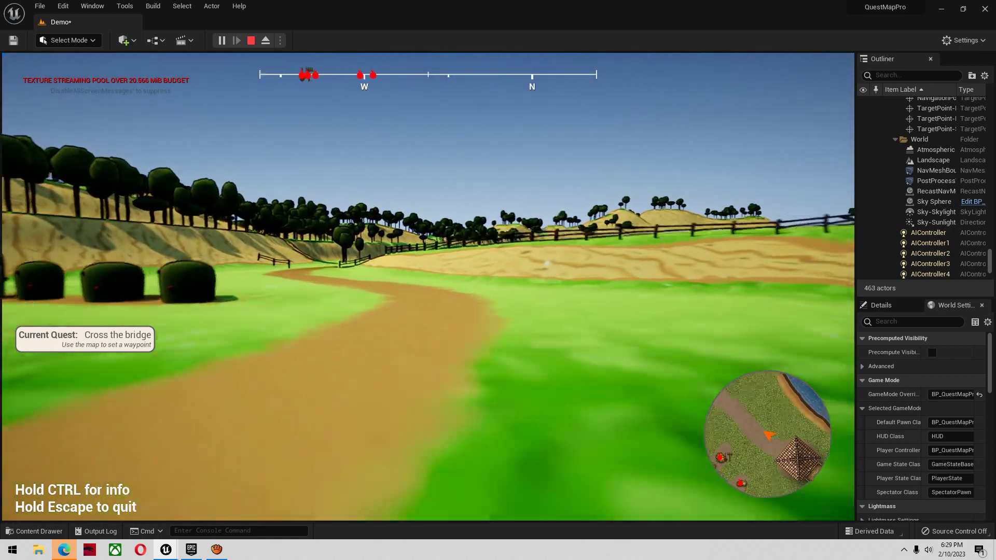
key("m")
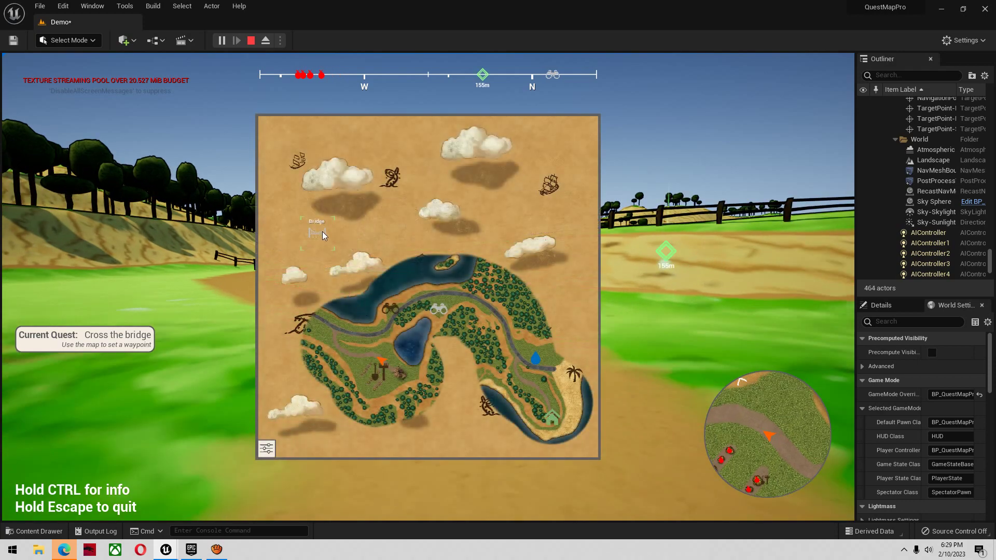
Step: Close the world map and head toward the Bridge waypoint, rounding the wooden fence onto the dirt path
key("m")
key("w")
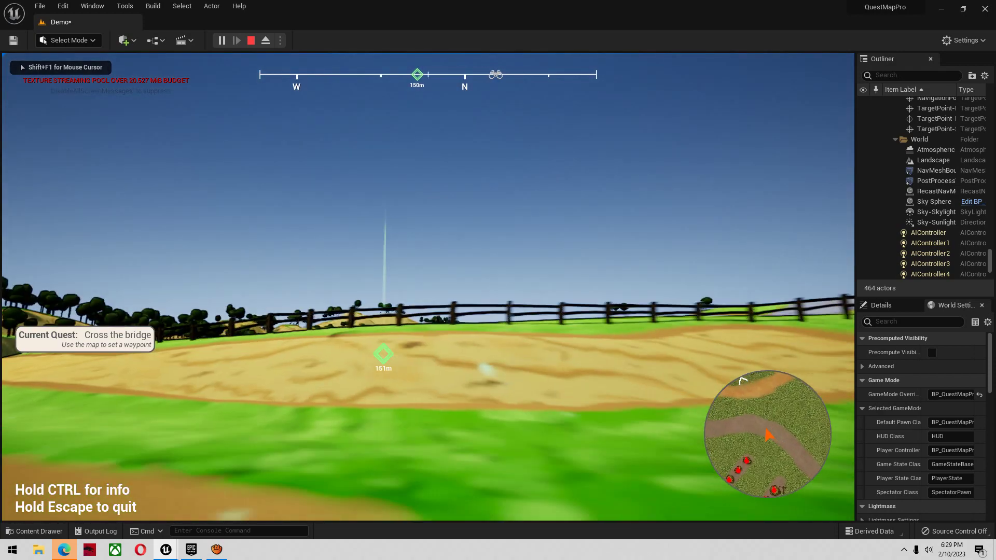
key("w")
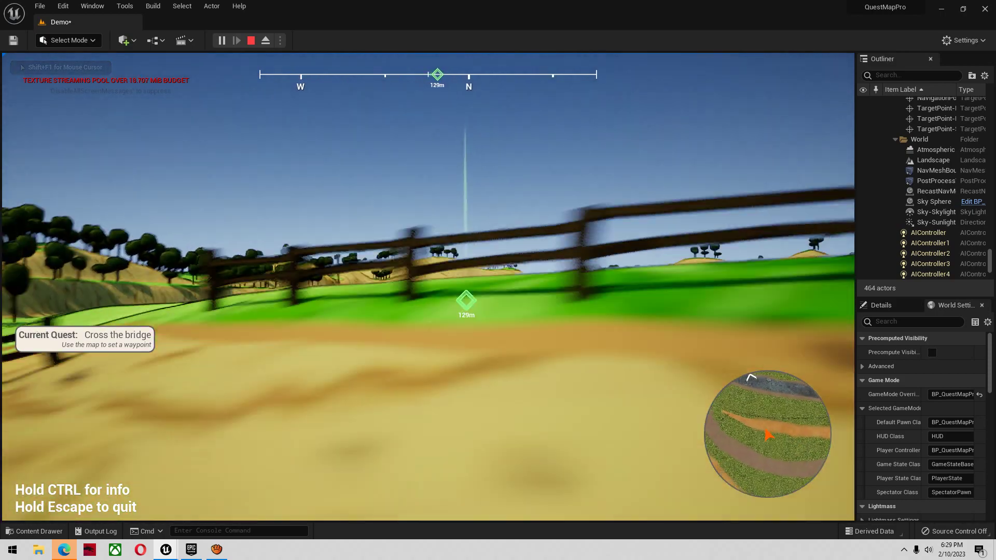
key("a")
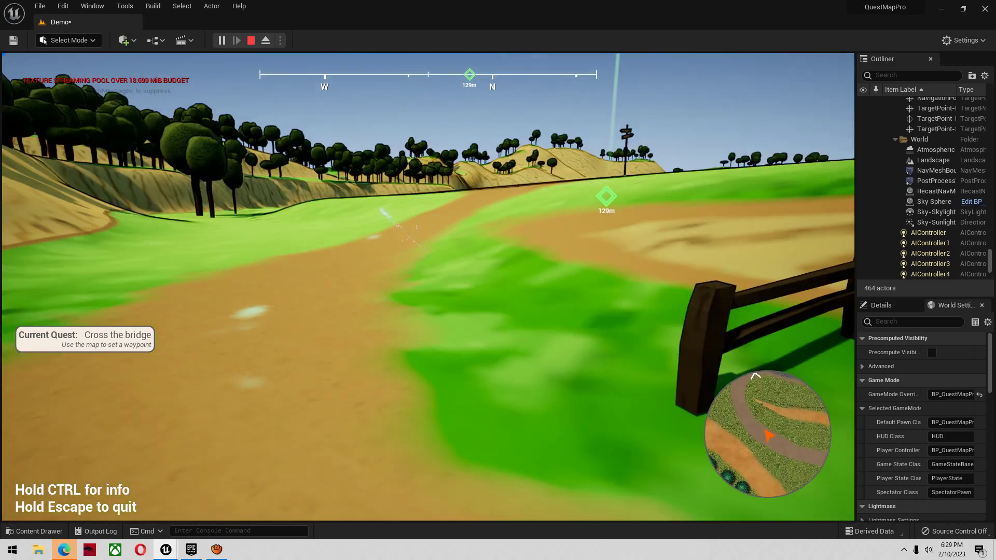
key("w")
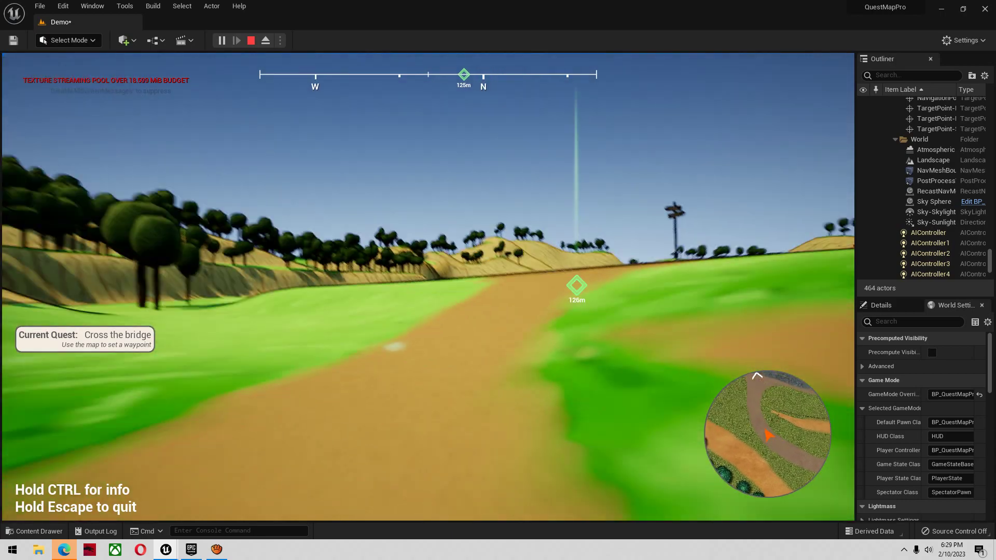
Step: Follow the path and the paved lakeside road to the Bridge waypoint and walk onto the wooden bridge
key("w")
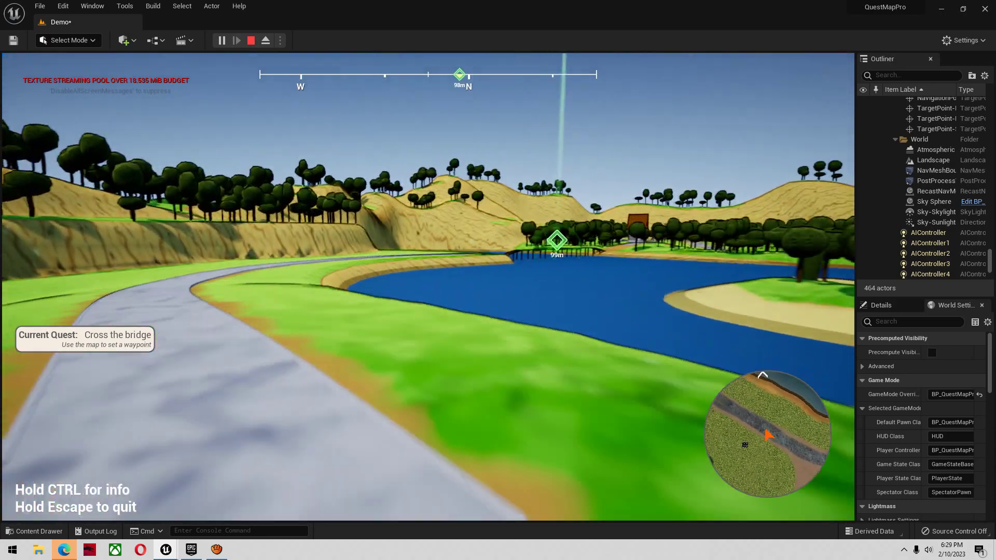
key("w")
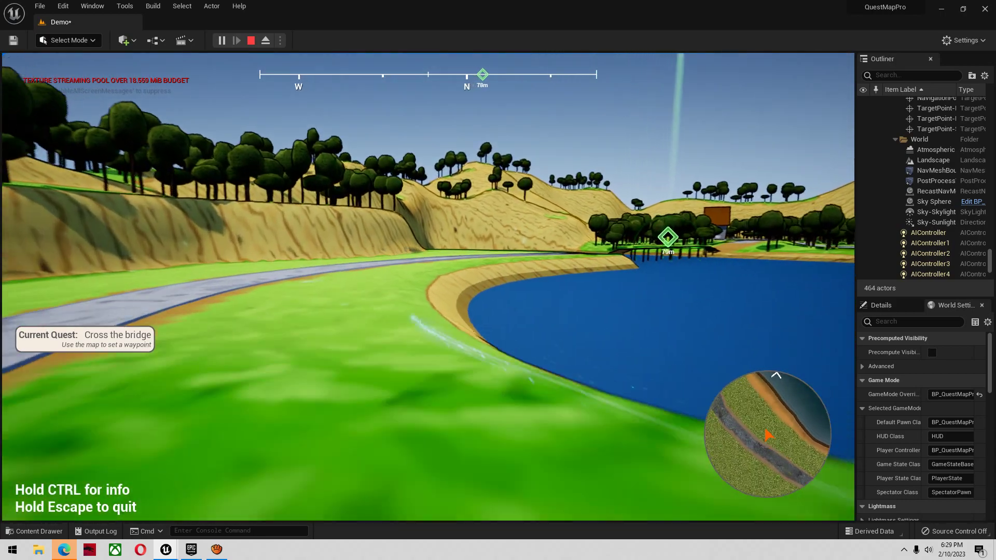
key("w")
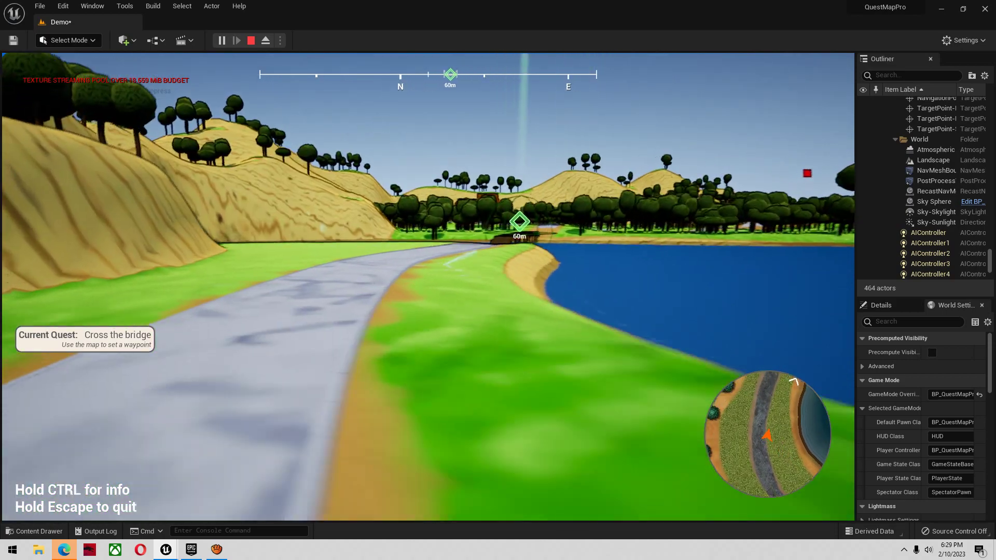
key("w")
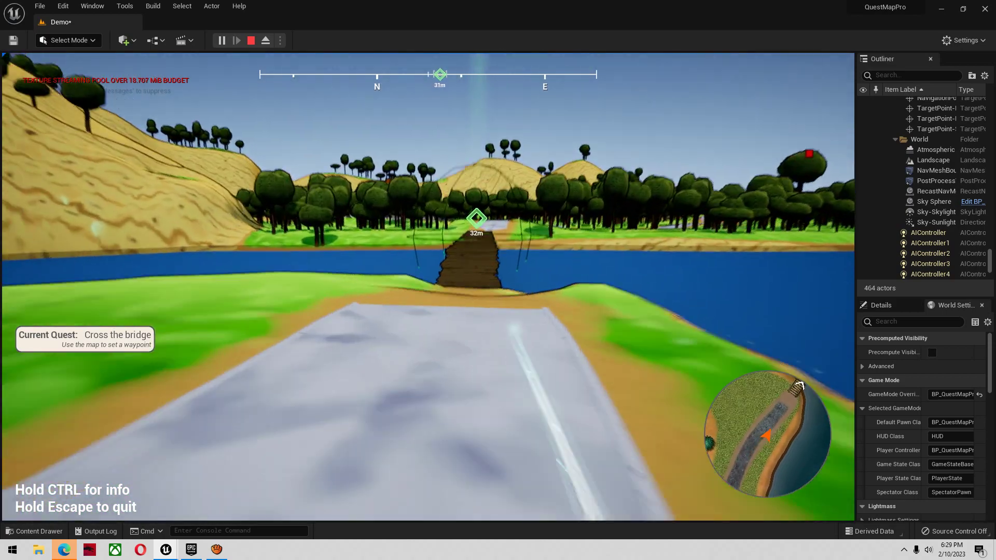
key("w")
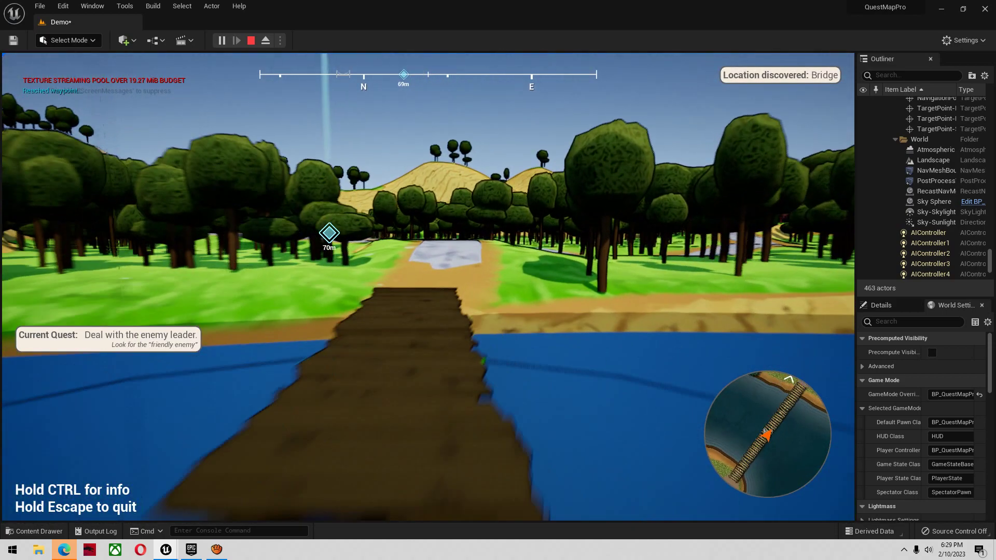
Step: Continue along the road past the house to the enemy group and approach the enemy leader at the quest waypoint
key("w")
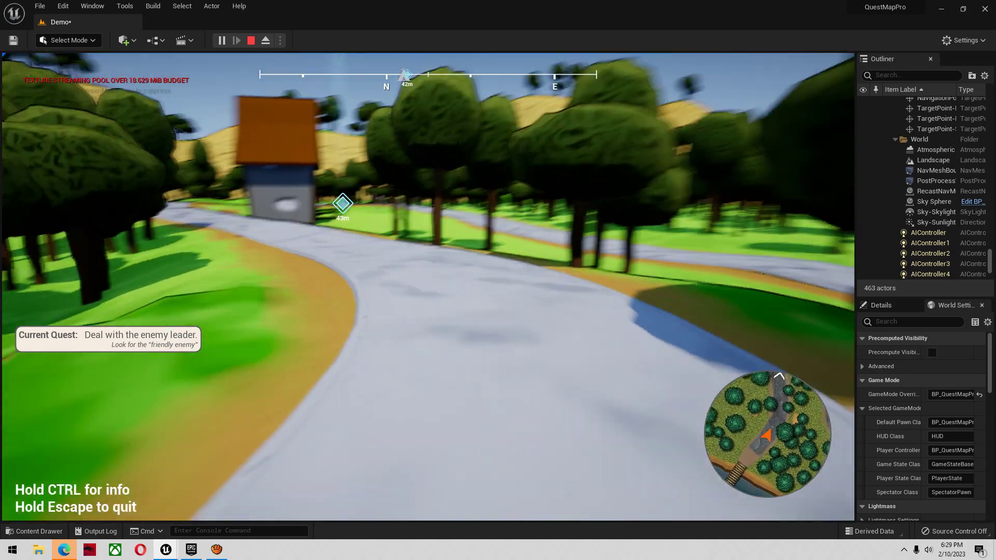
key("w")
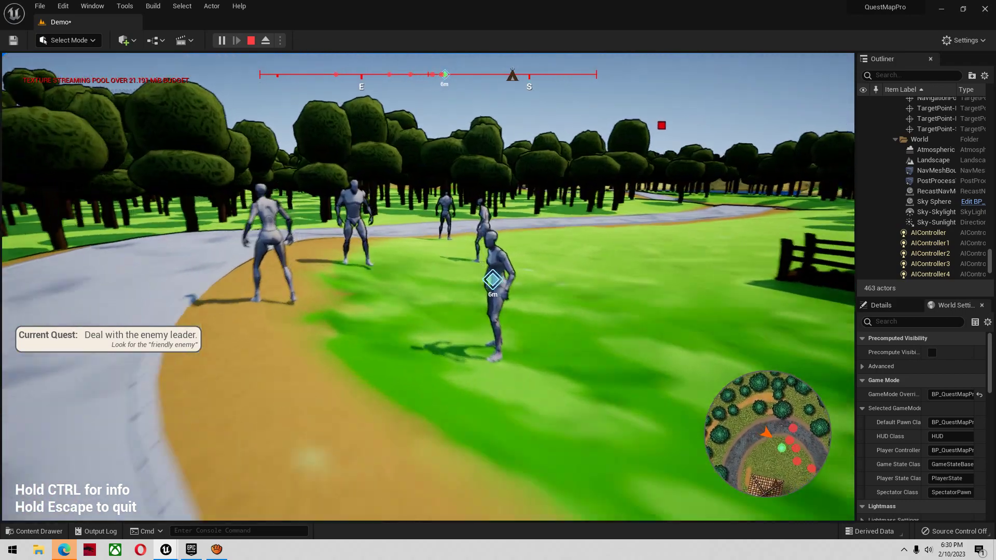
key("s")
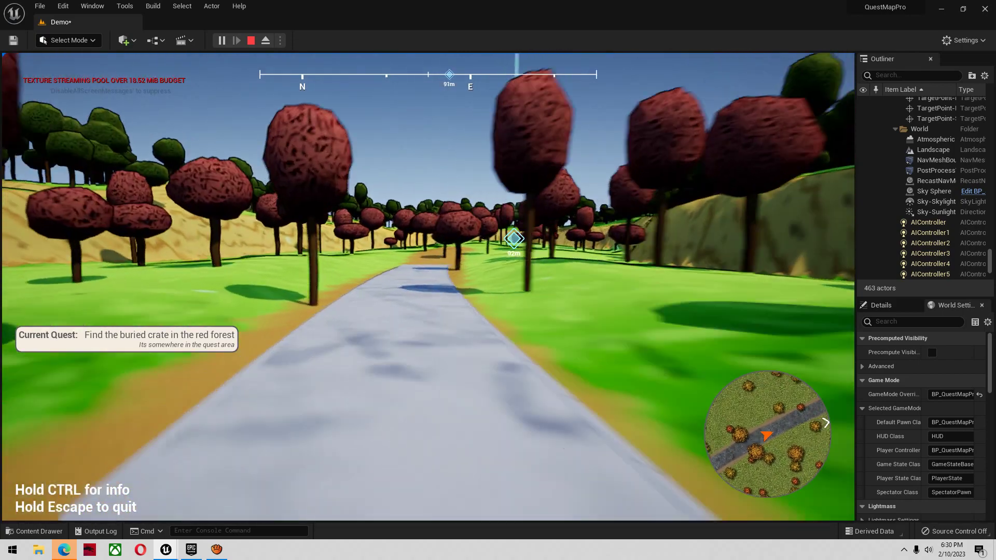
Step: Enter the Red Forest Glade, search the marked quest area and interact with the buried crate
key("w")
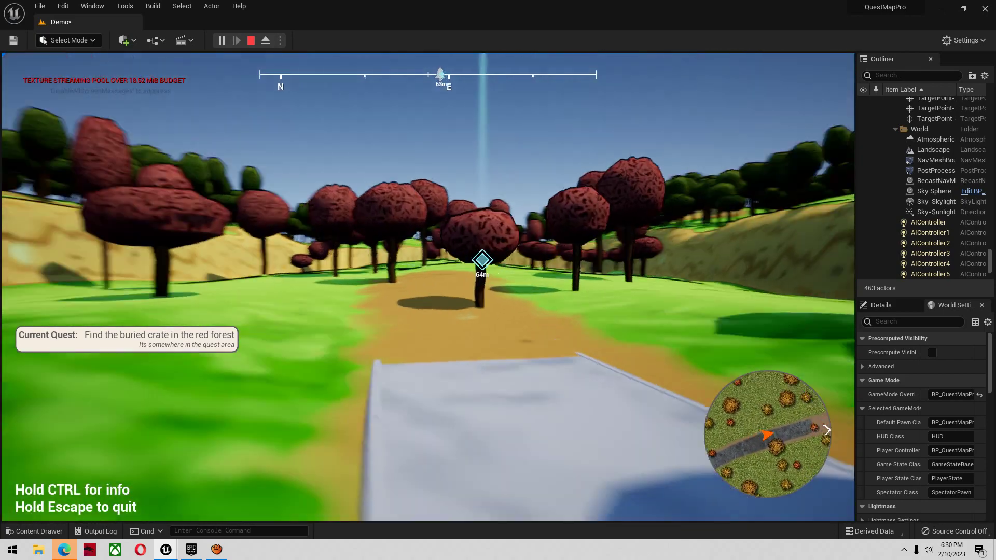
key("w")
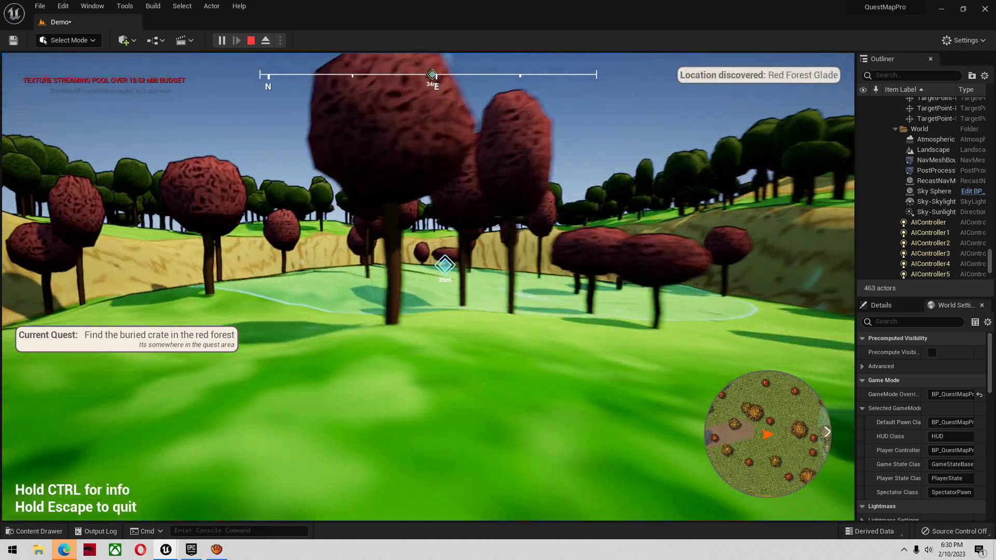
key("w")
key("e")
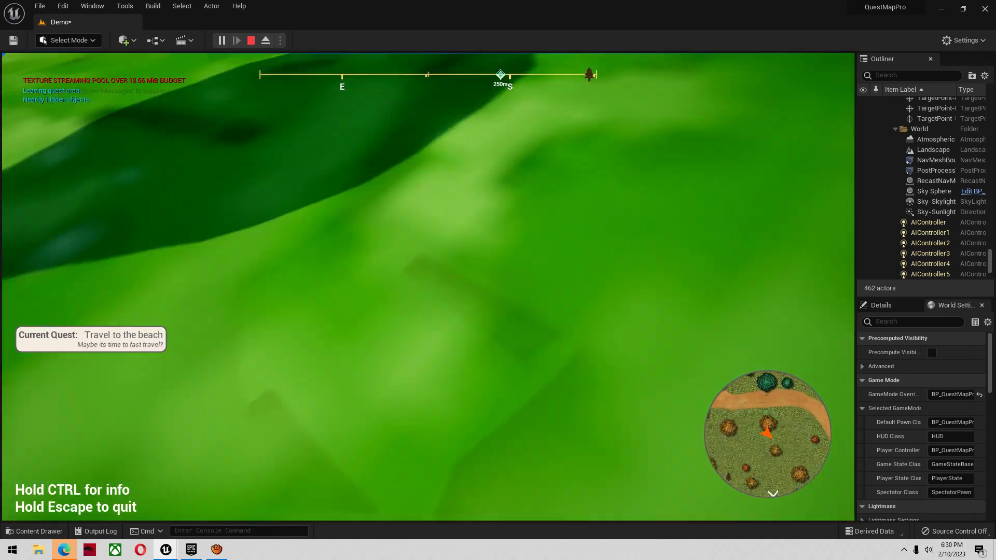
Step: Walk back among the red trees and fast travel to the home location on the world map for the beach quest
key("w")
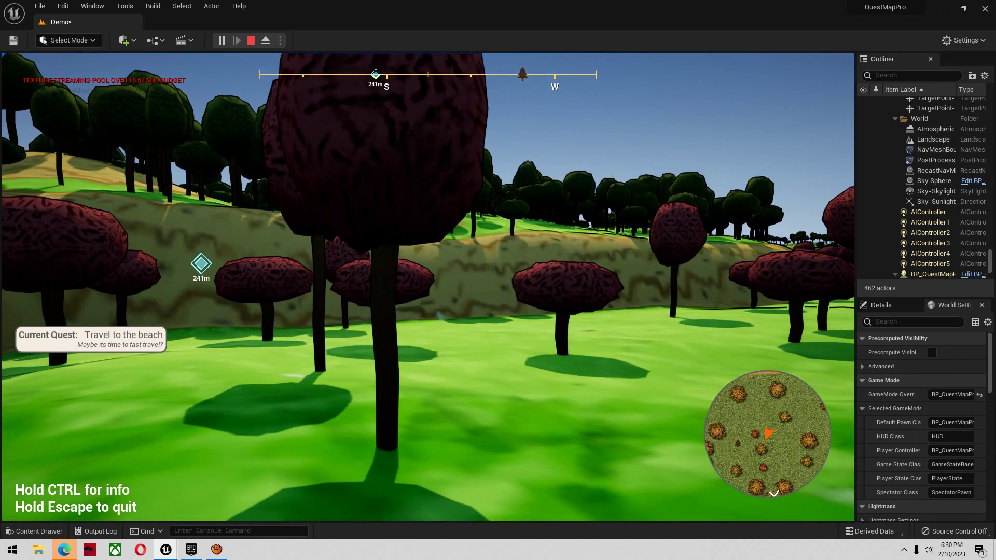
key("w")
key("m")
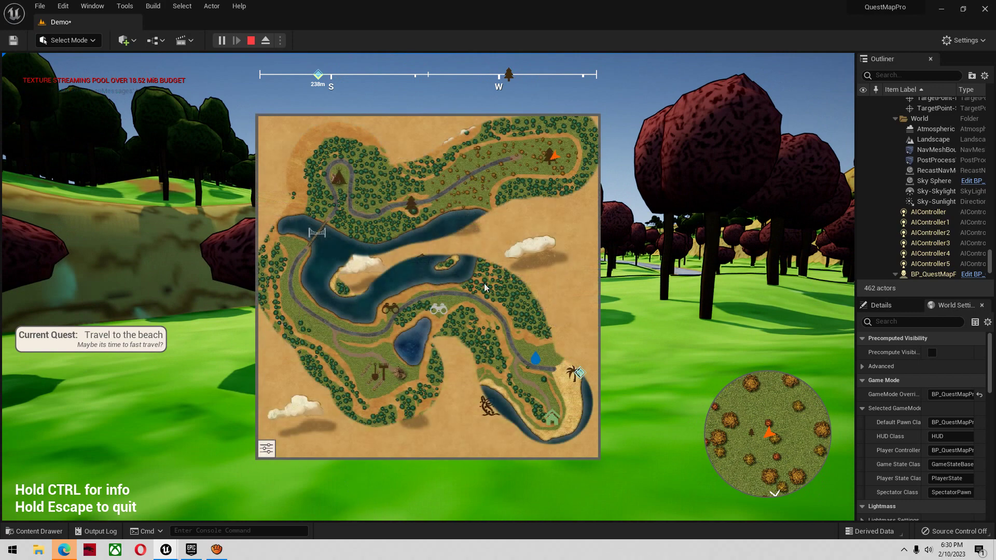
left_click(555, 419)
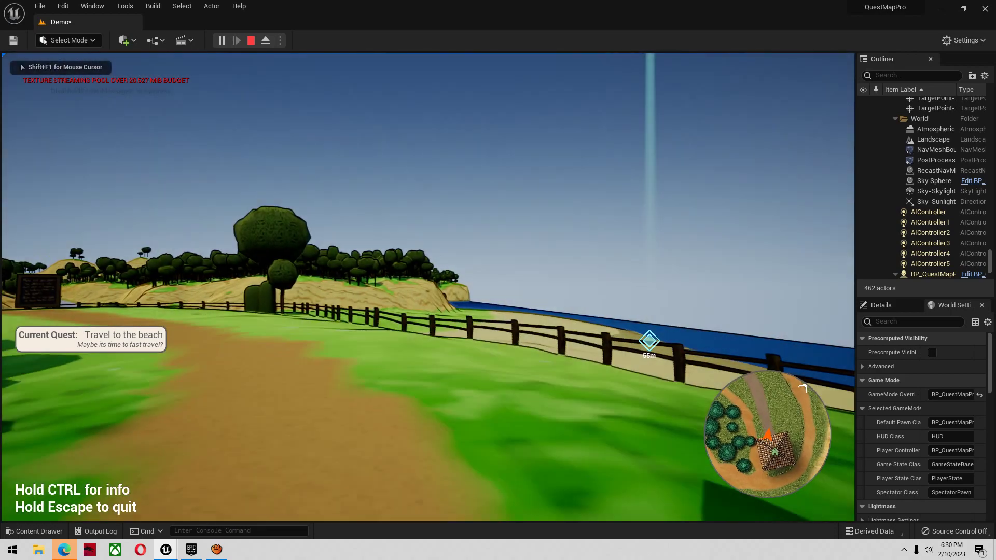
Step: Check the world map and walk along the beach to the quest waypoint to complete the final quest
key("m")
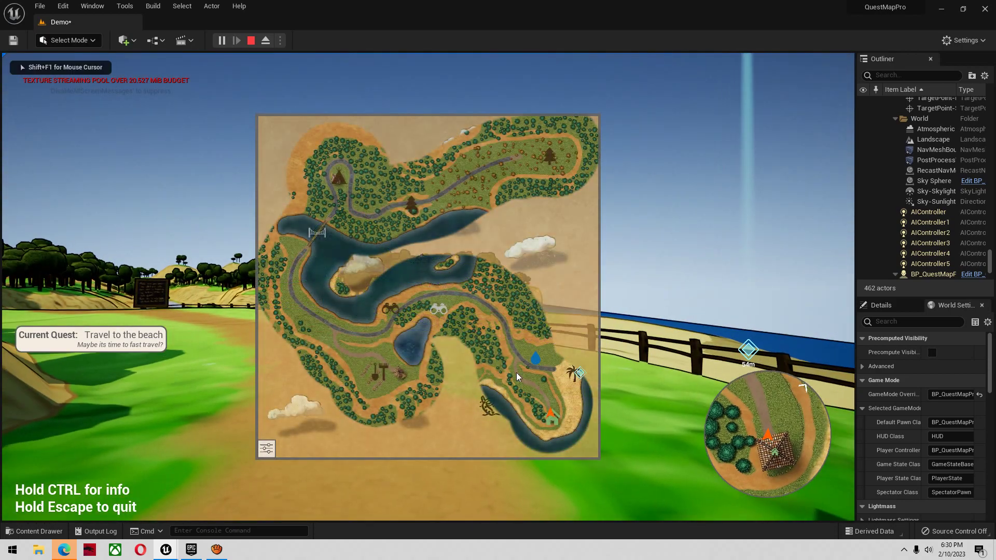
left_click(518, 374)
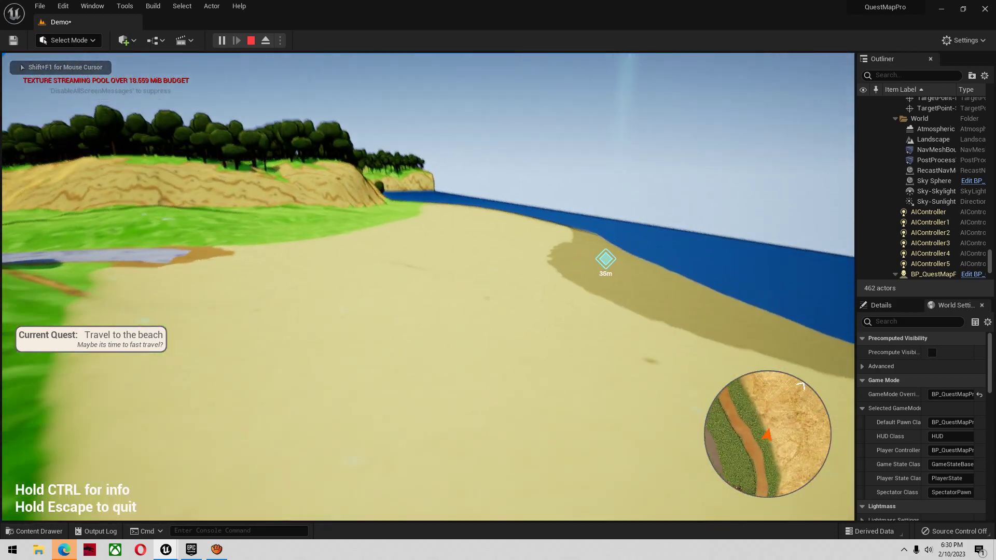
key("w")
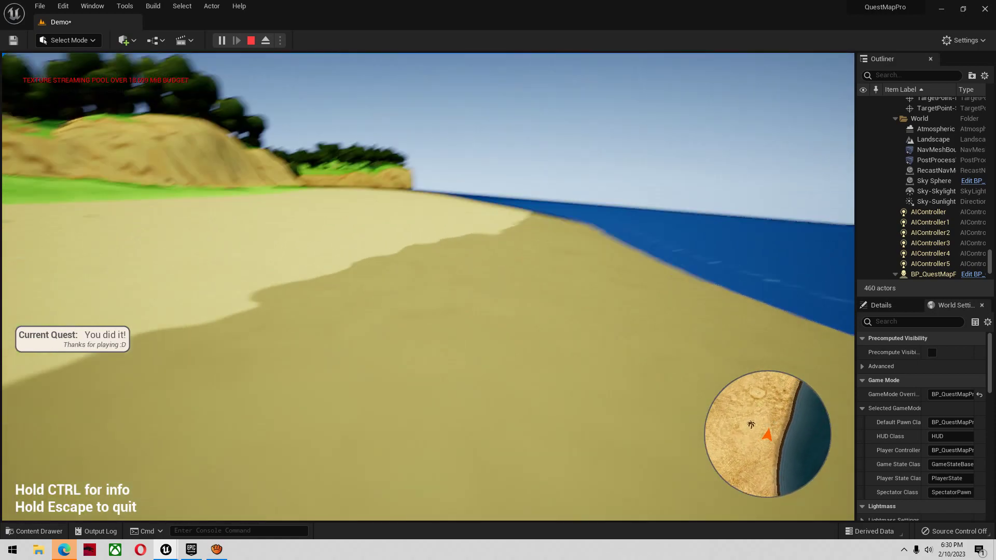
Step: End the demo playthrough and close the QuestMapPro project without saving the Demo level
key("Escape")
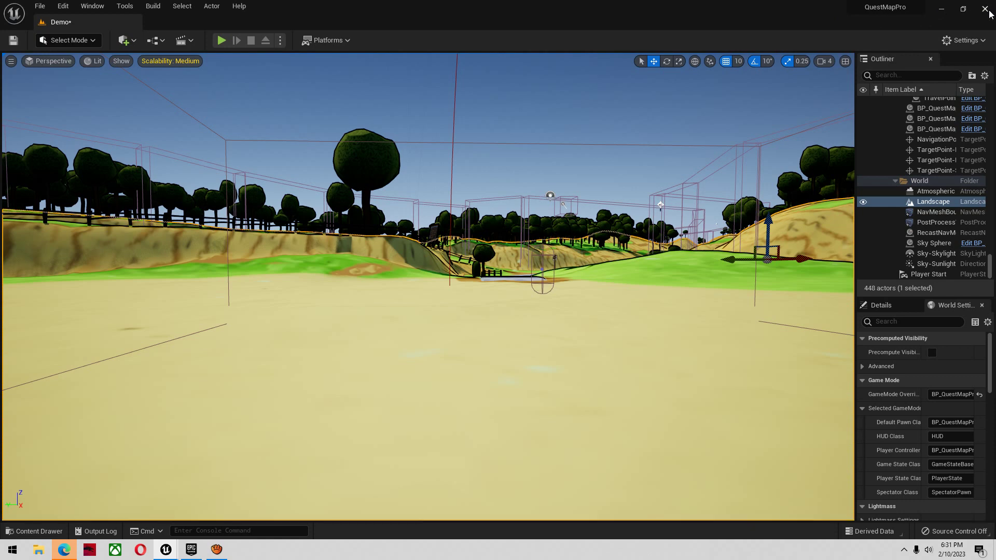
left_click_drag(767, 19, 658, 60)
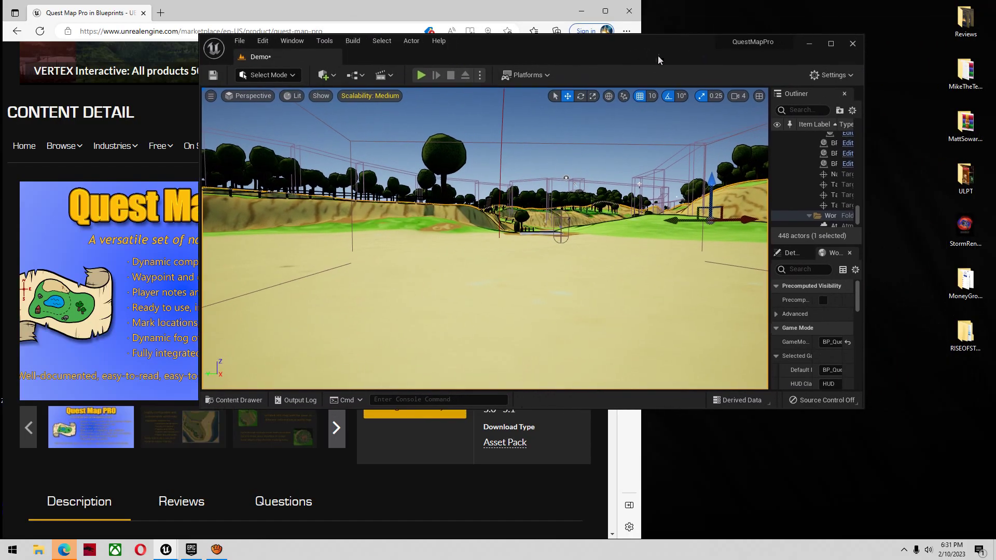
left_click(853, 44)
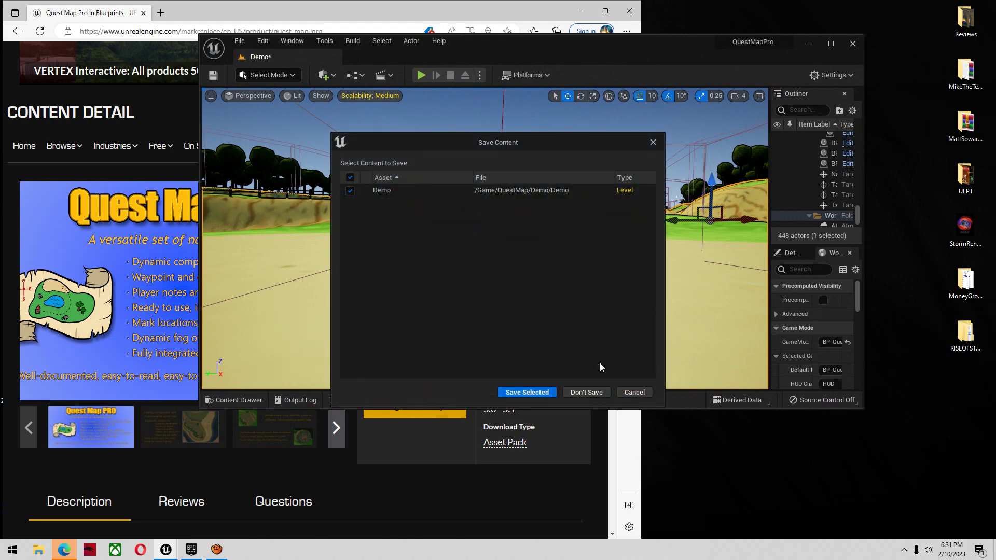
left_click(587, 392)
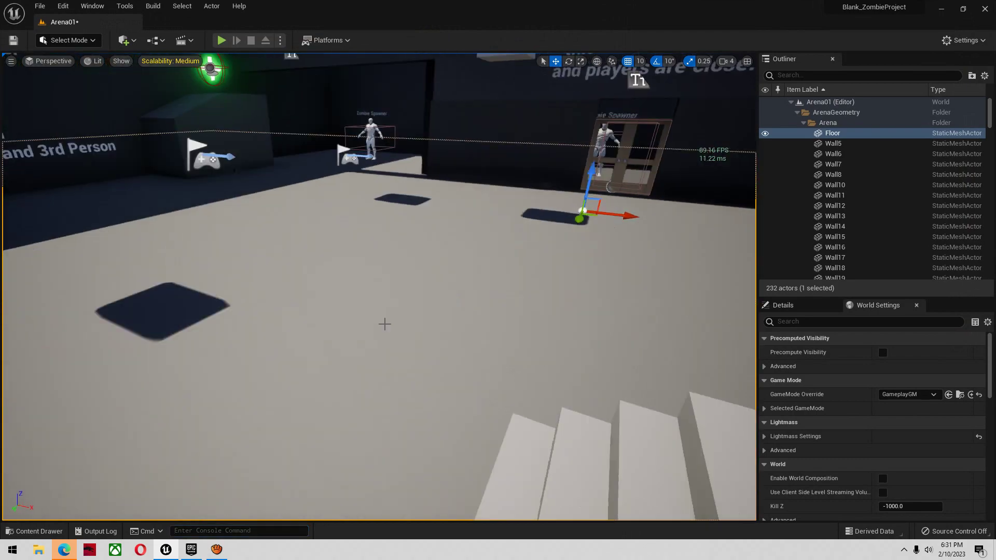
Step: Look around the Arena01 level of Blank_ZombieProject, examining the zombie spawners, Zone 1 door, stairs and on-screen frame rate
key("s")
right_click_drag(385, 324, 394, 298)
key("w")
key("s")
key("w")
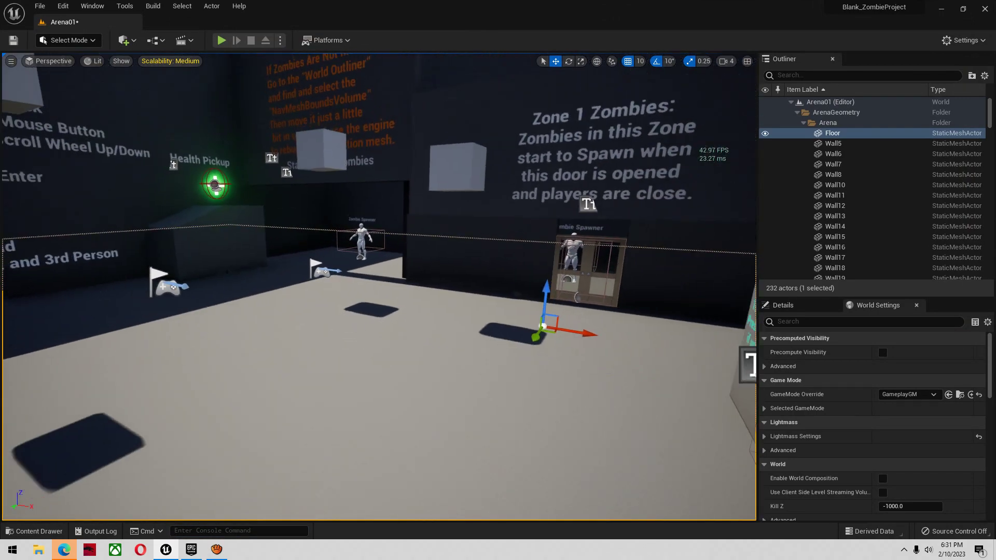
key("d")
right_click_drag(505, 324, 547, 287)
key("s")
right_click_drag(504, 323, 504, 323)
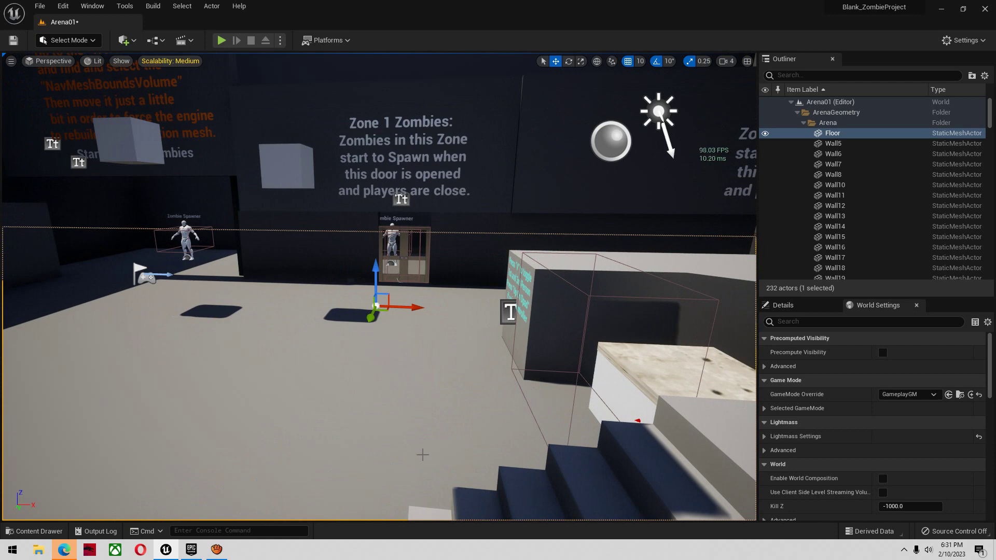
right_click_drag(662, 182, 652, 189)
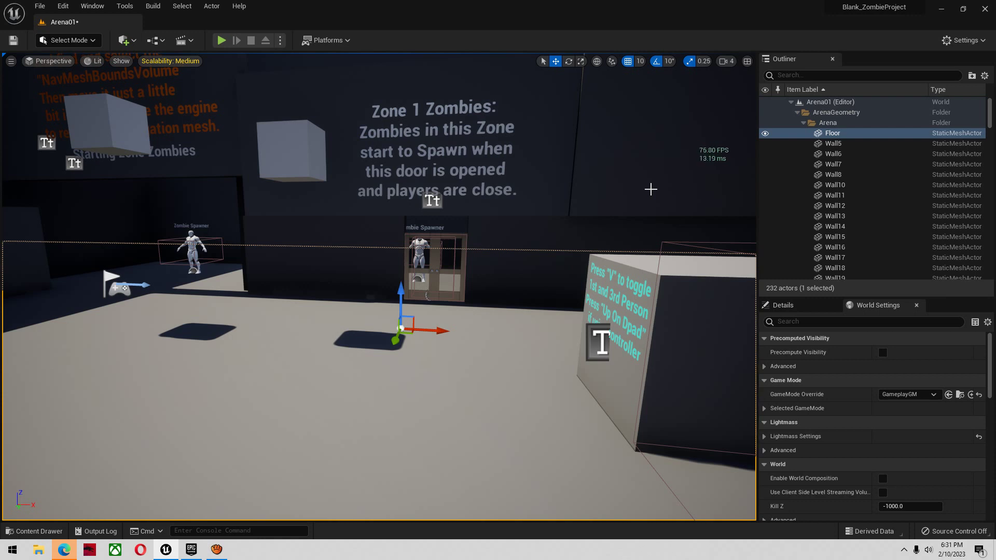
Step: Cap the editor frame rate at 70 with the console command t.maxfps 70
key("grave")
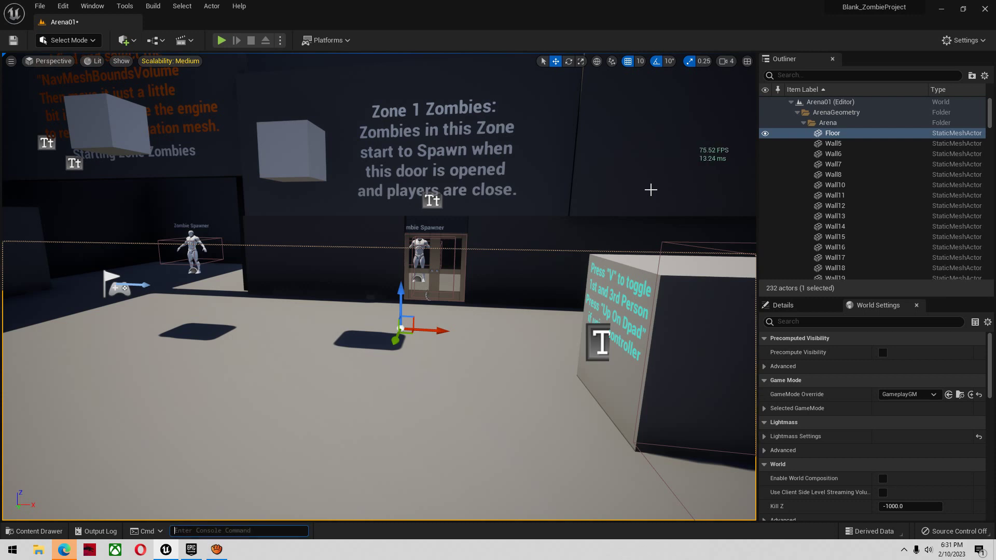
type("t.maxfps ")
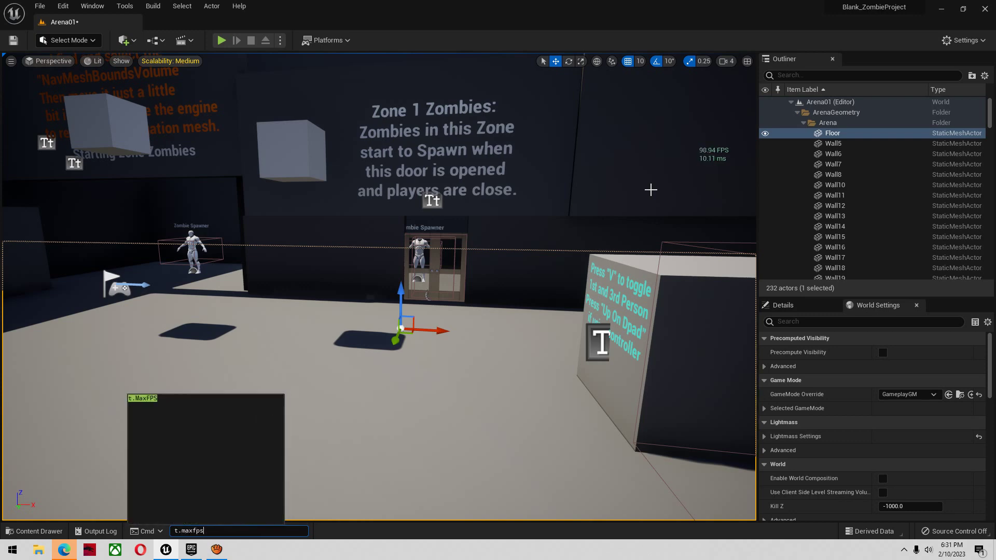
type("70")
key("Return")
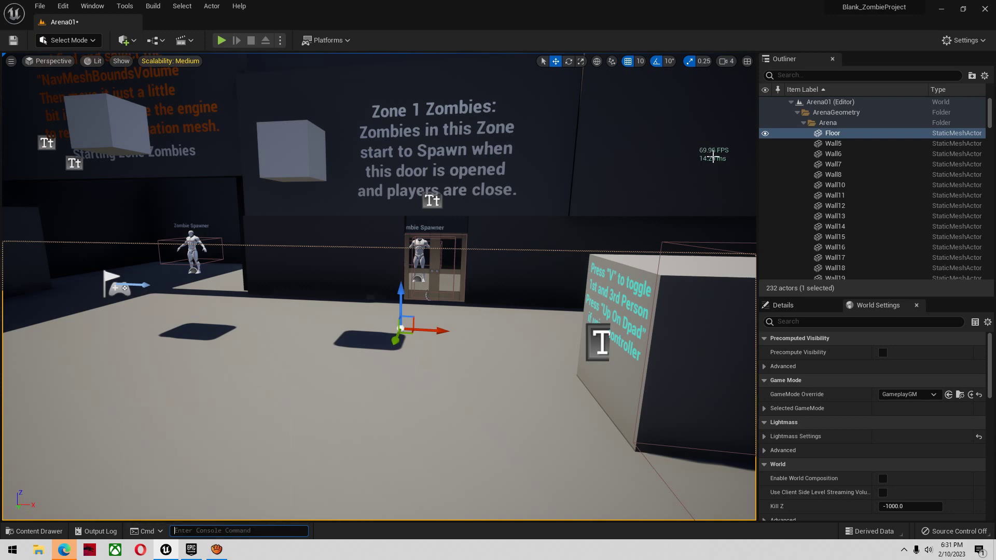
Step: Play-test the Arena01 level briefly to check the frame rate during gameplay, and end the session
key("d")
right_click_drag(607, 191, 604, 191)
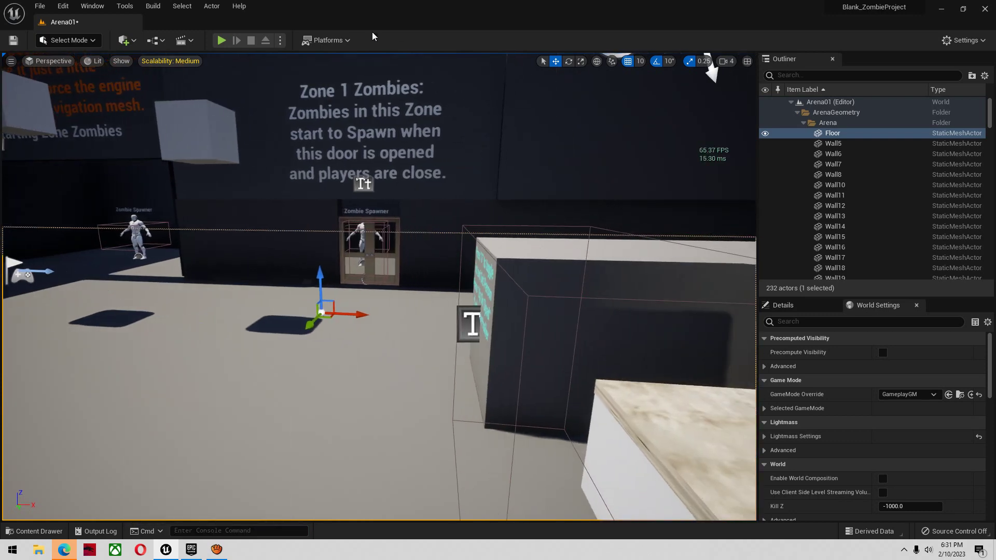
left_click(222, 43)
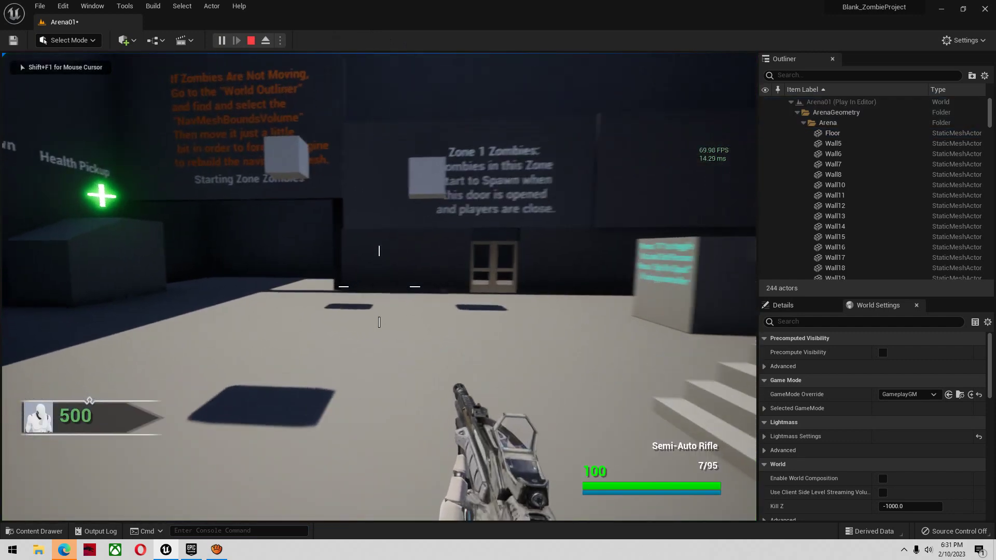
key("d")
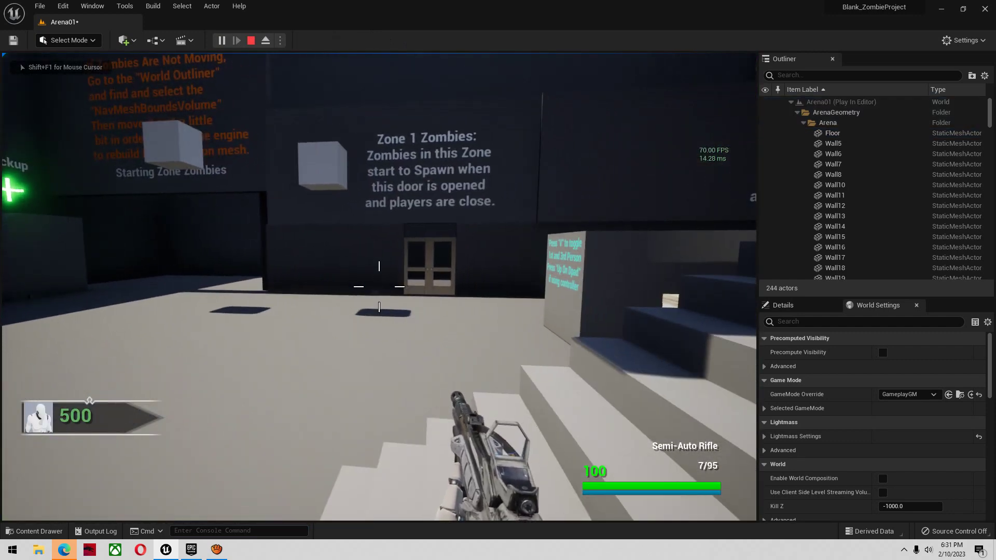
key("Escape")
key("d")
right_click_drag(326, 300, 255, 337)
key("s")
key("w")
key("s")
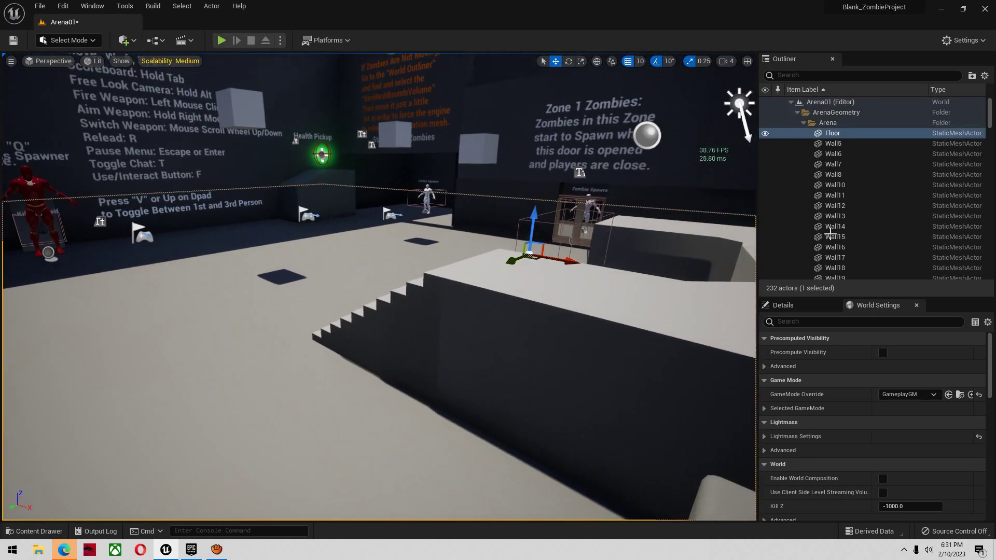
Step: Close Blank_ZombieProject without saving the Arena01 level and its built data, and switch to the Epic Games Launcher
left_click(985, 9)
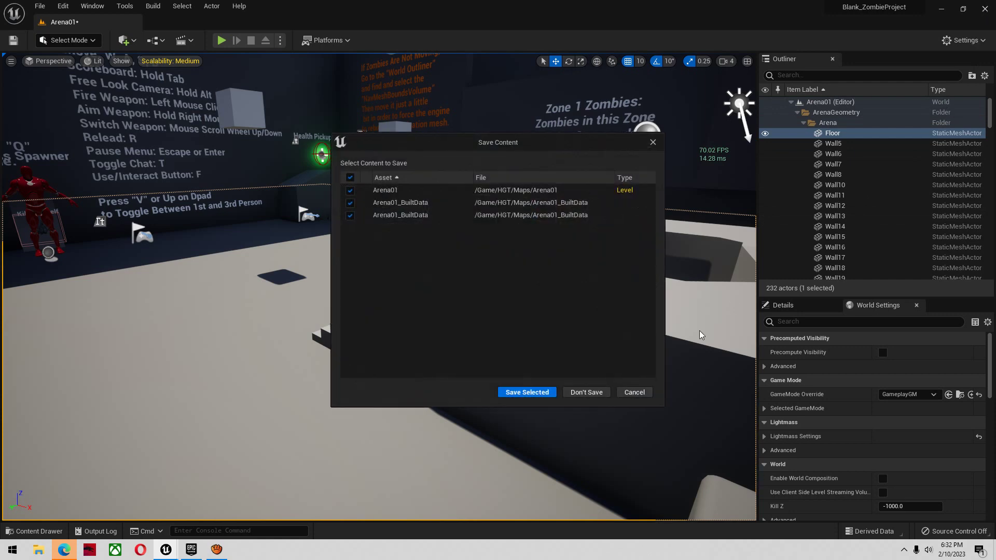
left_click(587, 392)
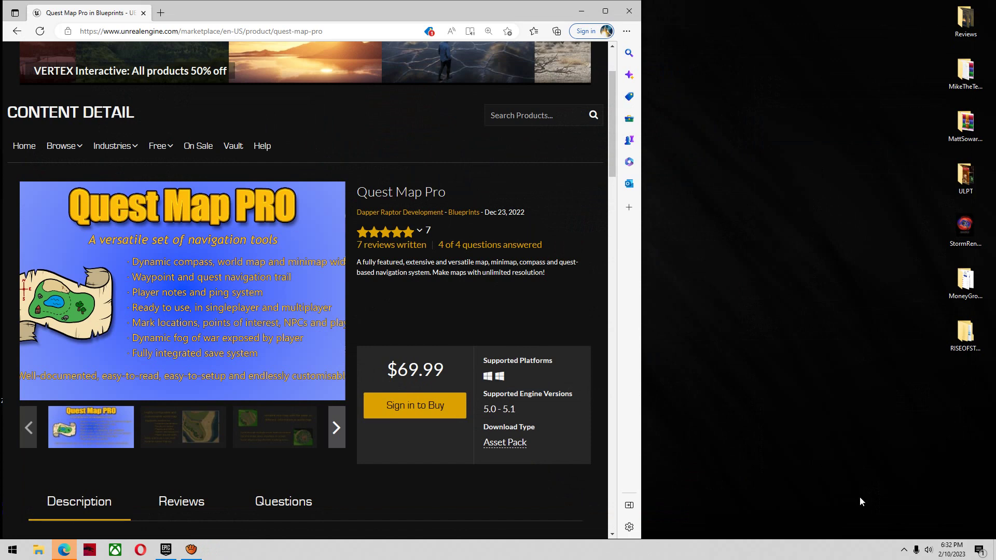
left_click(903, 549)
left_click(873, 508)
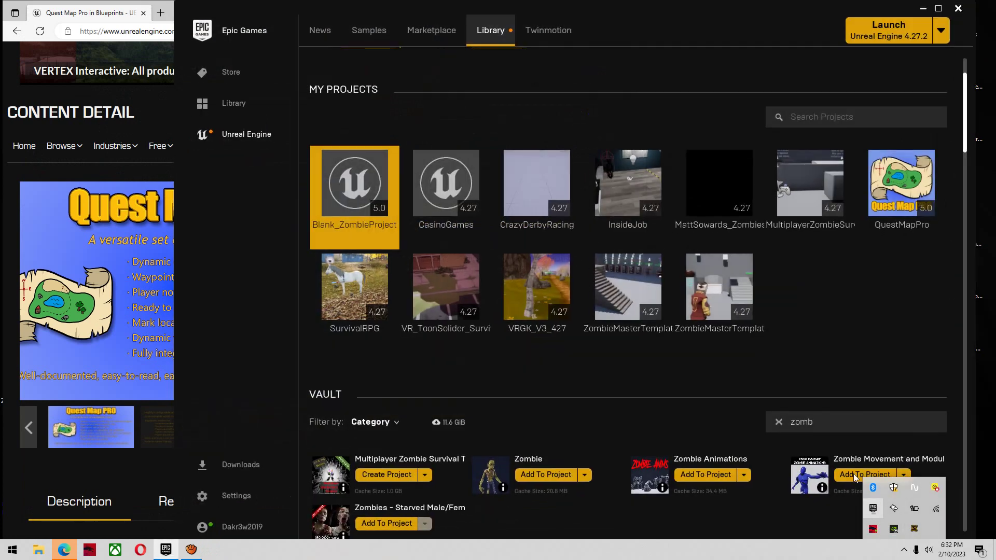
Step: Show the QuestMapPro and Blank_ZombieProject project folders in File Explorer and minimise the launcher
right_click(895, 202)
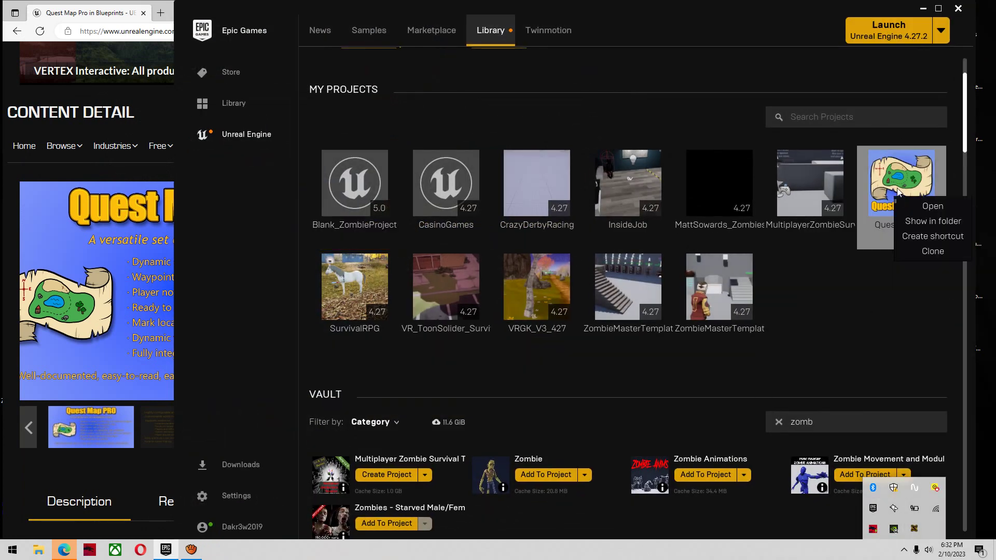
left_click(917, 222)
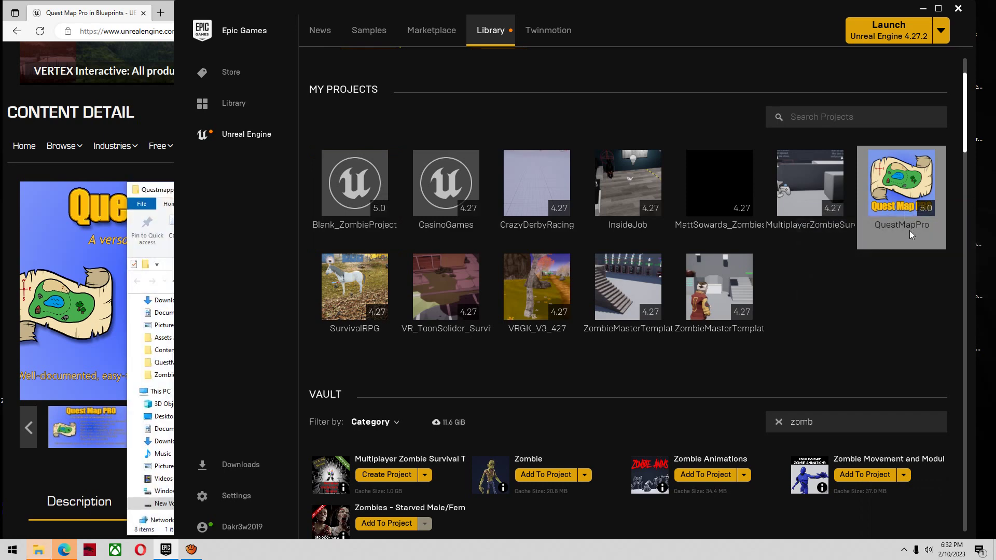
left_click(128, 300)
left_click_drag(312, 187, 451, 306)
left_click(361, 209)
right_click(361, 207)
left_click(372, 227)
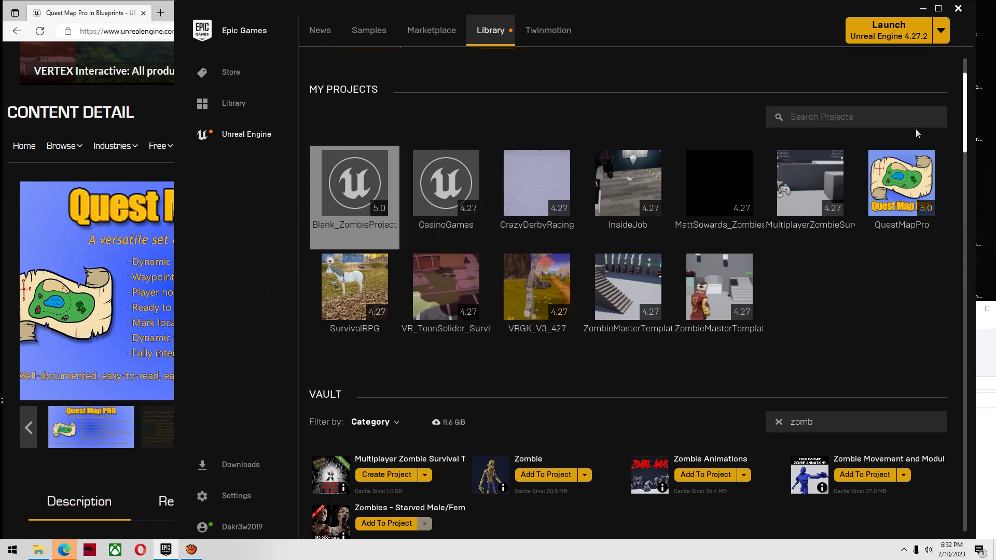
left_click(922, 8)
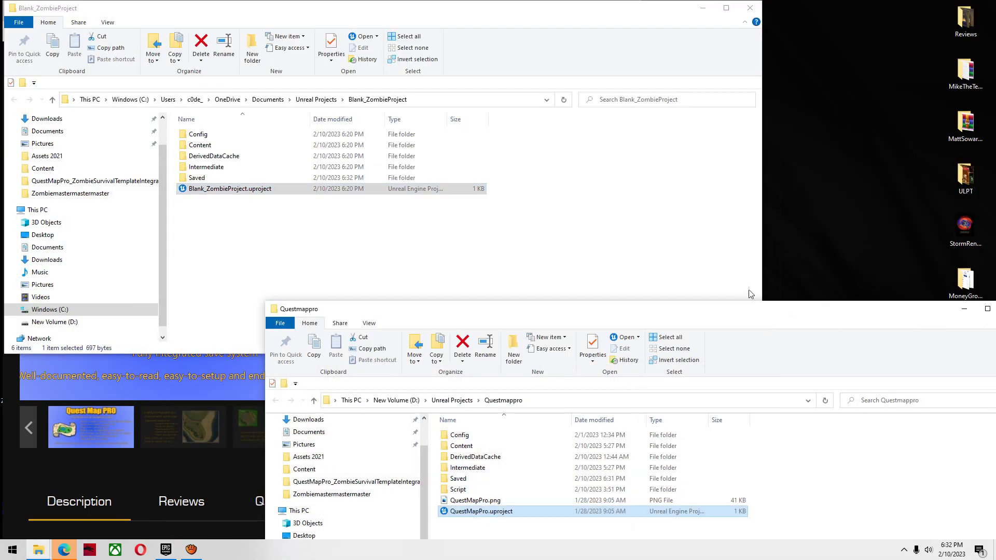
Step: Arrange the Blank_ZombieProject and Questmappro folder windows so the contents of both can be reached
left_click_drag(758, 308, 498, 236)
left_click_drag(345, 10, 354, 12)
left_click(359, 482)
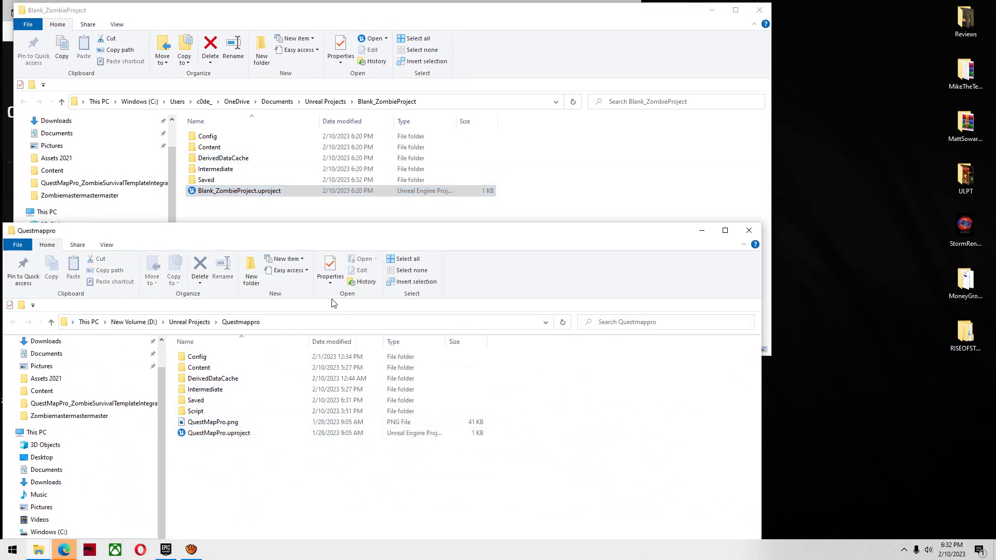
left_click(262, 209)
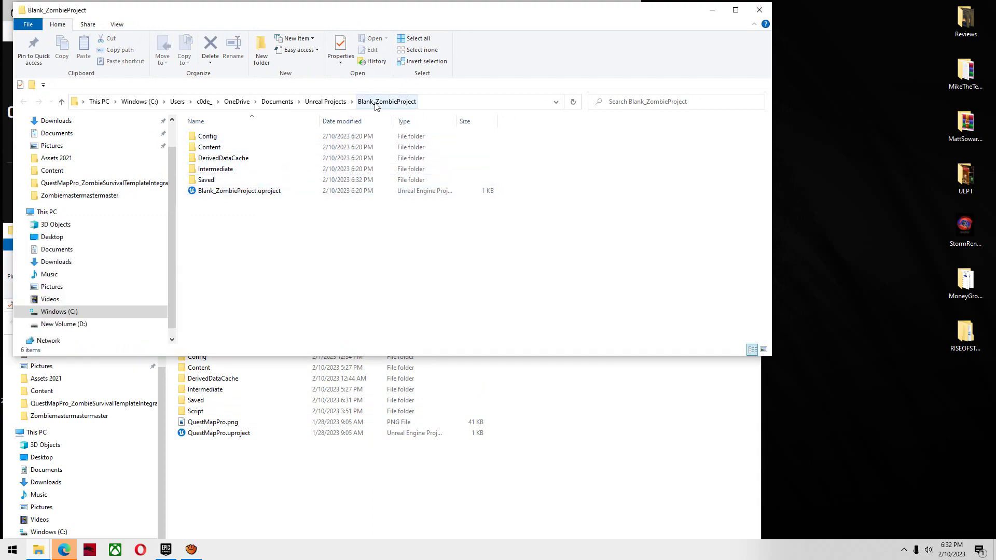
left_click(339, 444)
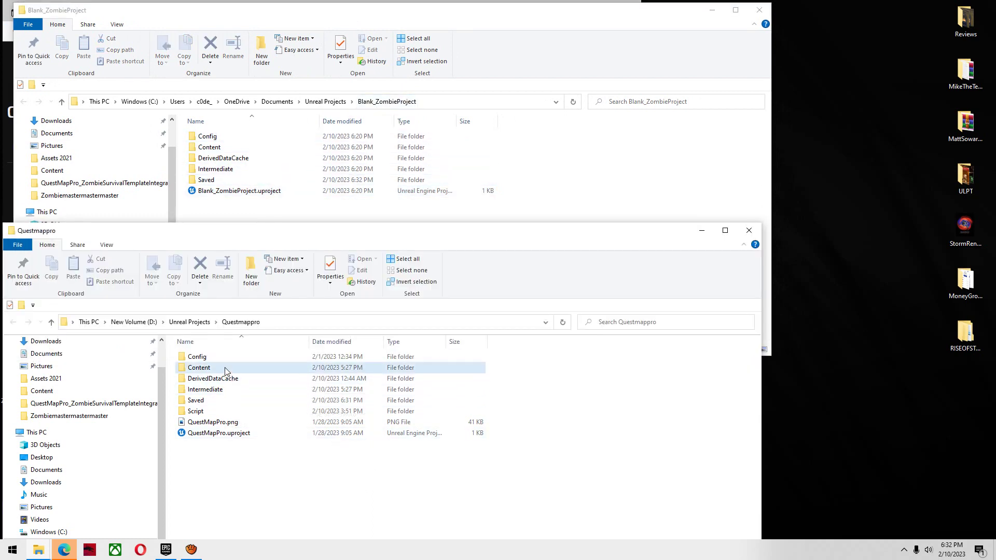
Step: Copy the QuestMap folder from the Questmappro Content folder into the Content folder of Blank_ZombieProject
double_click(217, 367)
left_click(208, 382)
right_click(209, 382)
left_click(264, 320)
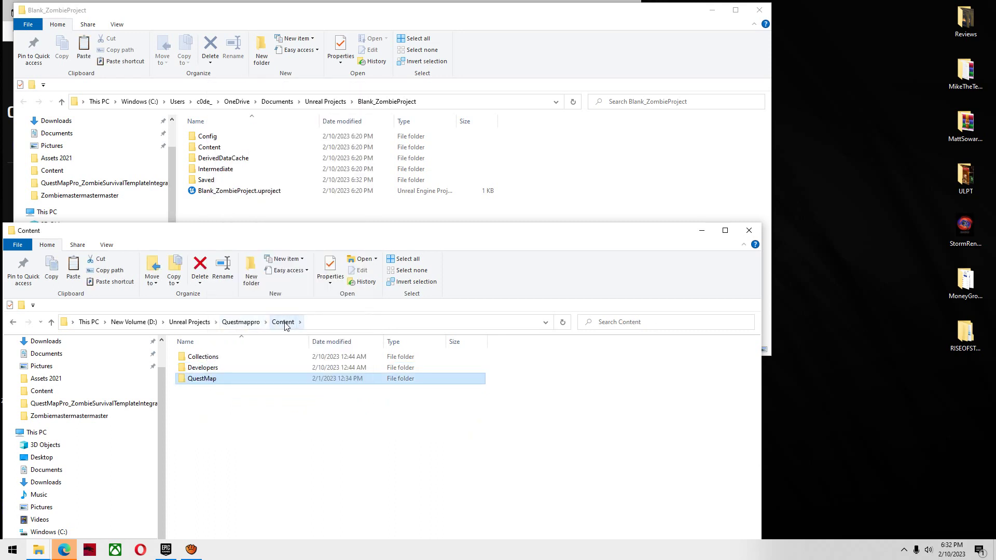
double_click(251, 147)
right_click(250, 228)
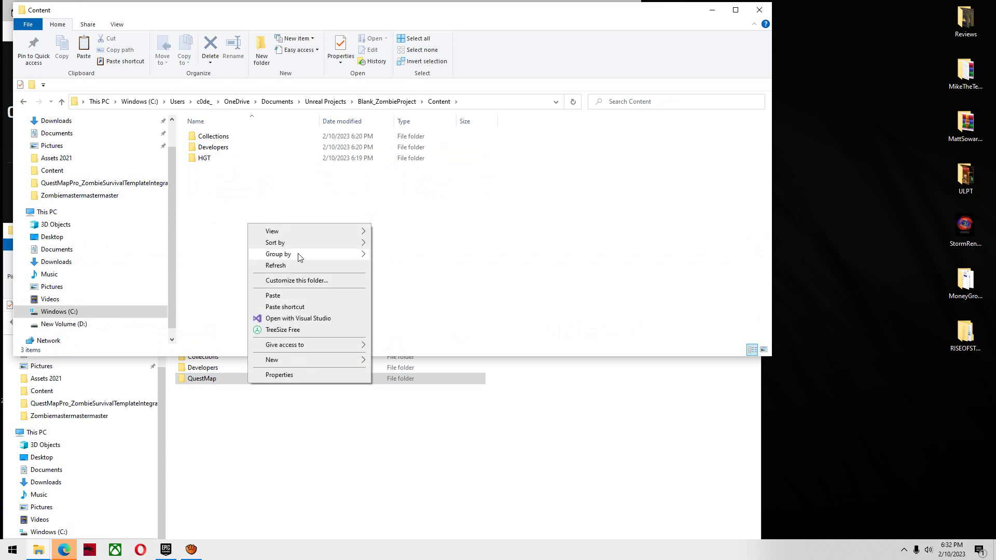
left_click(302, 294)
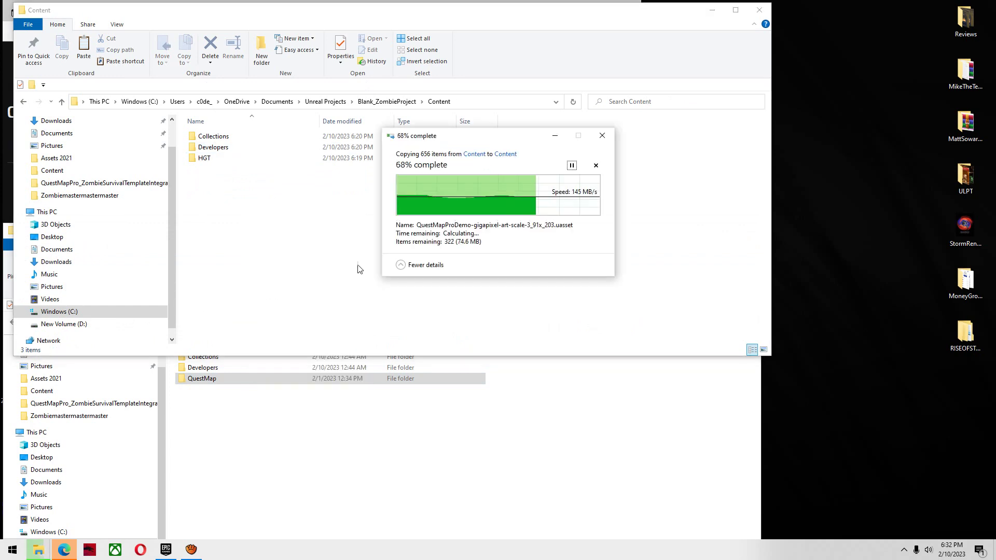
Step: Close the Questmappro folder window, clear the desktop and open the QuestMapPro_ZombieSurvivalTemplateIntegration folder on it
left_click(501, 400)
left_click(750, 230)
left_click_drag(581, 8, 618, 133)
left_click(586, 39)
left_click(584, 6)
left_click_drag(514, 146, 586, 218)
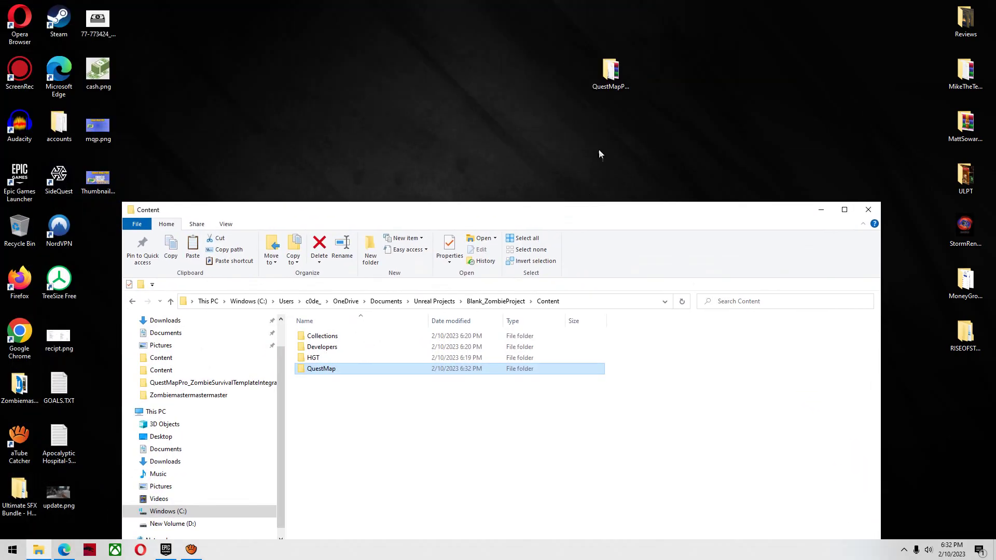
double_click(610, 70)
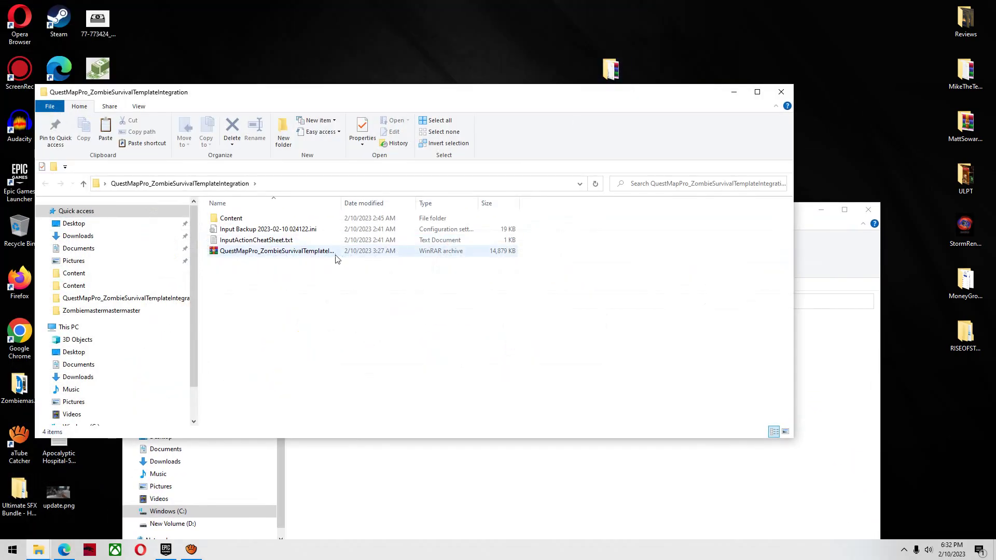
Step: Examine the QuestMap and HGT folders inside the Content folder of the QuestMapPro_ZombieSurvivalTemplateIntegration archive, and close the archive
double_click(257, 251)
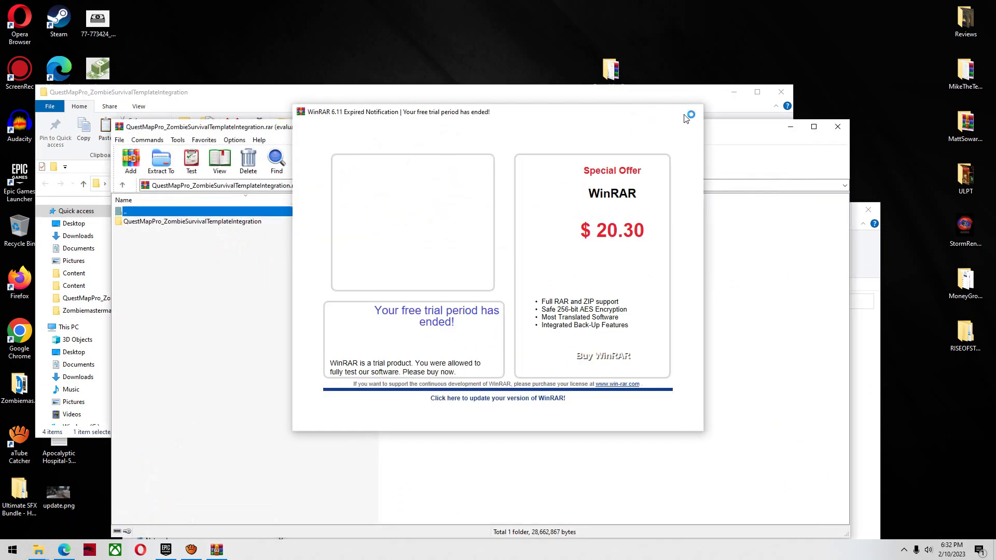
left_click(691, 111)
double_click(248, 222)
double_click(152, 227)
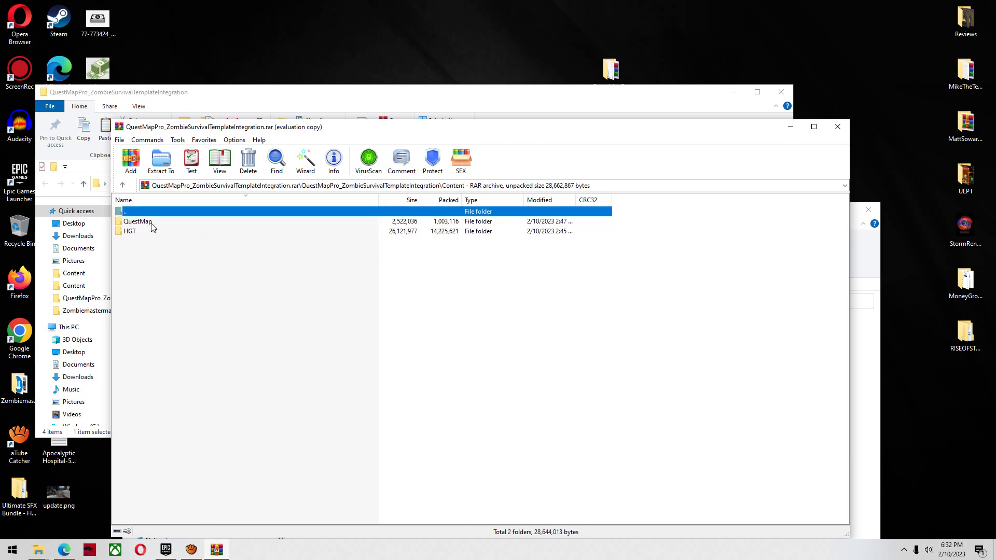
left_click_drag(213, 272, 142, 224)
right_click(141, 225)
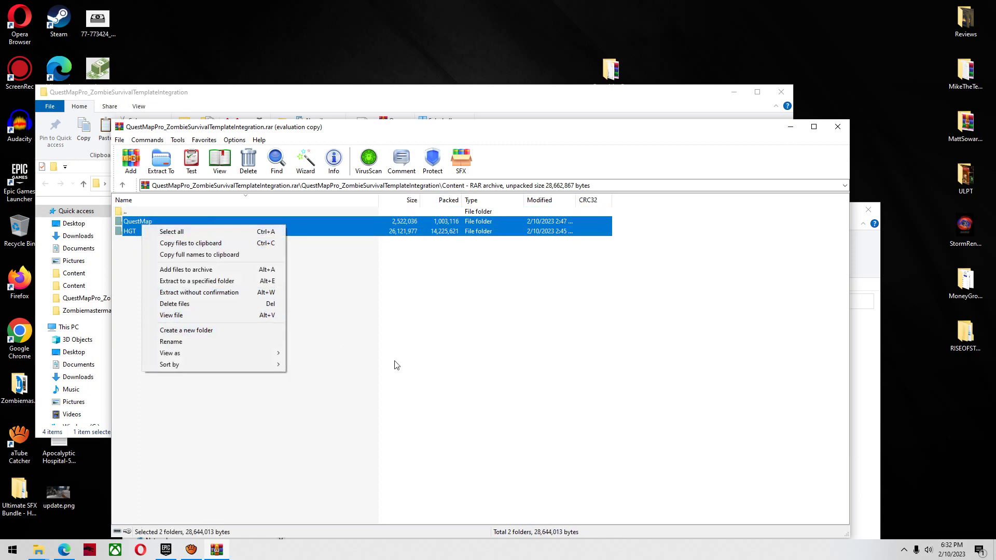
left_click(395, 363)
left_click_drag(183, 269, 144, 226)
right_click(147, 228)
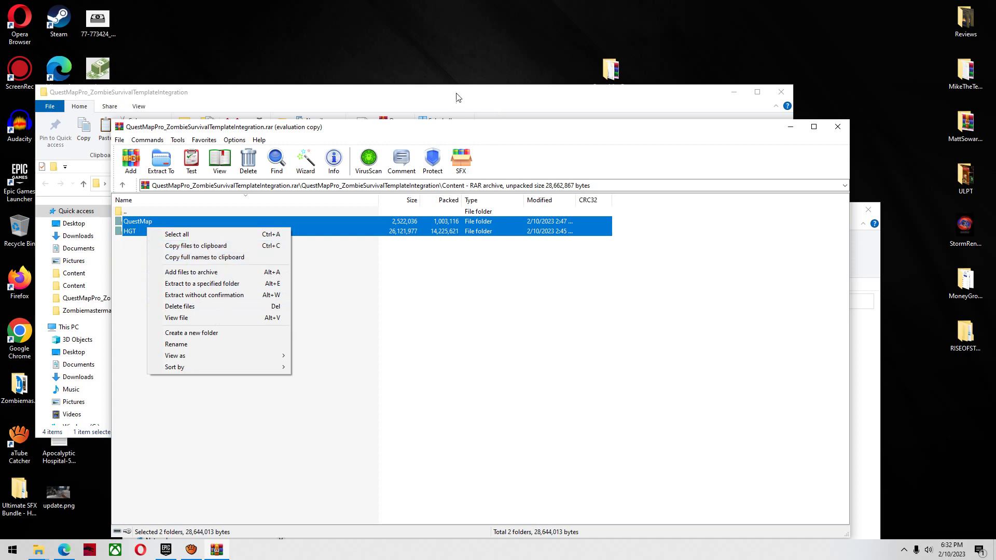
left_click(557, 141)
left_click(836, 127)
Step: Copy the integration's HGT and QuestMap folders from its extracted Content folder into Blank_ZombieProject's Content folder, replacing the existing files
double_click(243, 223)
left_click_drag(254, 255, 217, 214)
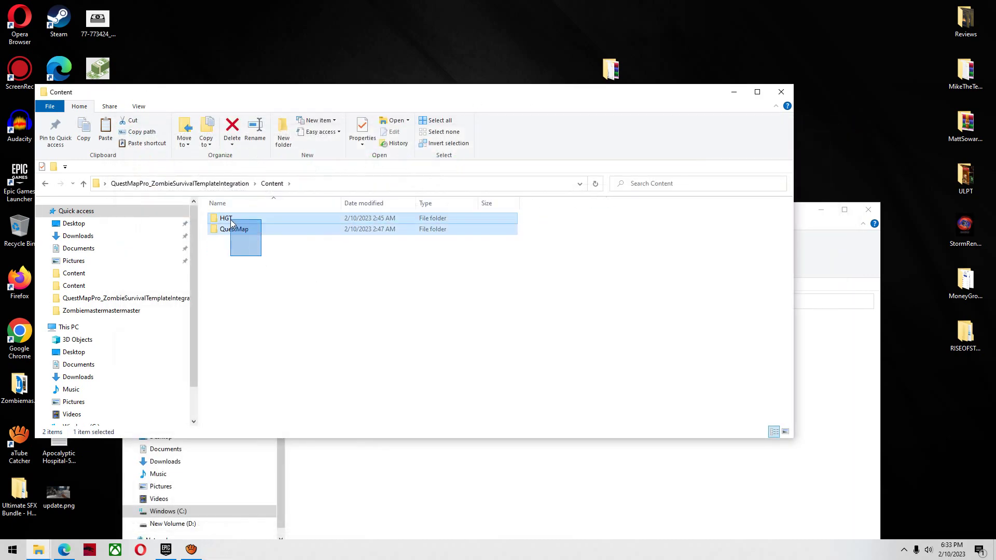
right_click(226, 224)
left_click(274, 426)
left_click(337, 444)
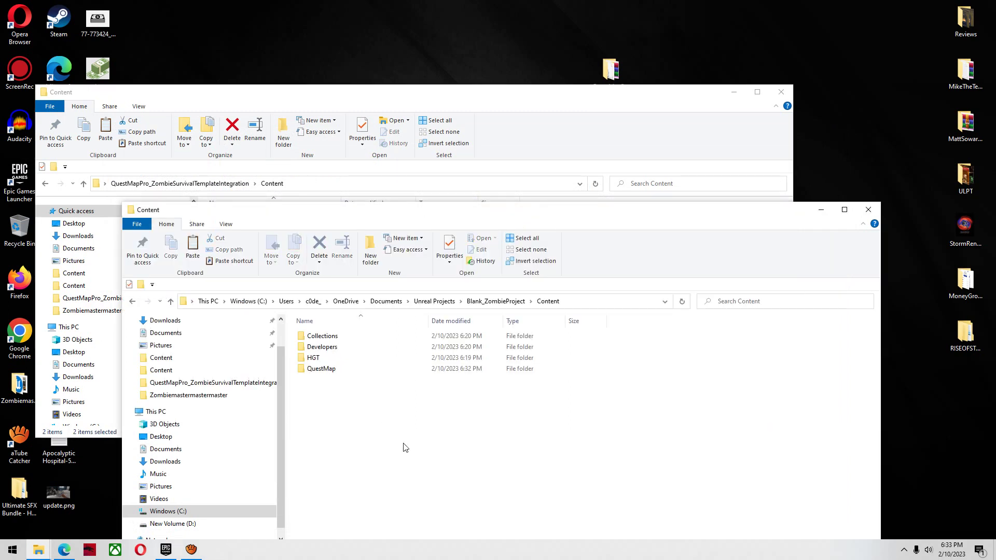
right_click(385, 413)
left_click(393, 311)
left_click(442, 193)
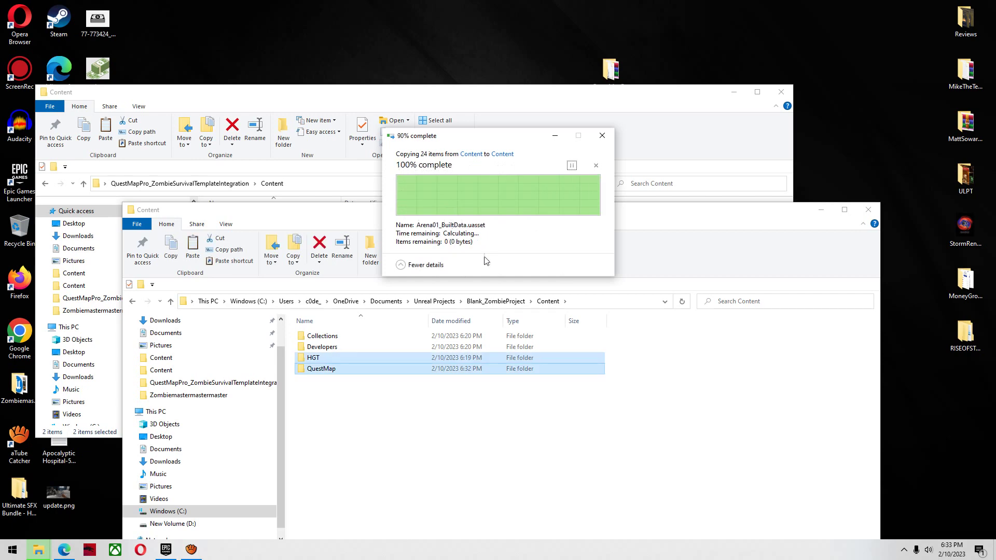
Step: Reopen Blank_ZombieProject from the Epic Games Launcher and load the Arena01 level from HGT/Maps
left_click(869, 211)
left_click(780, 92)
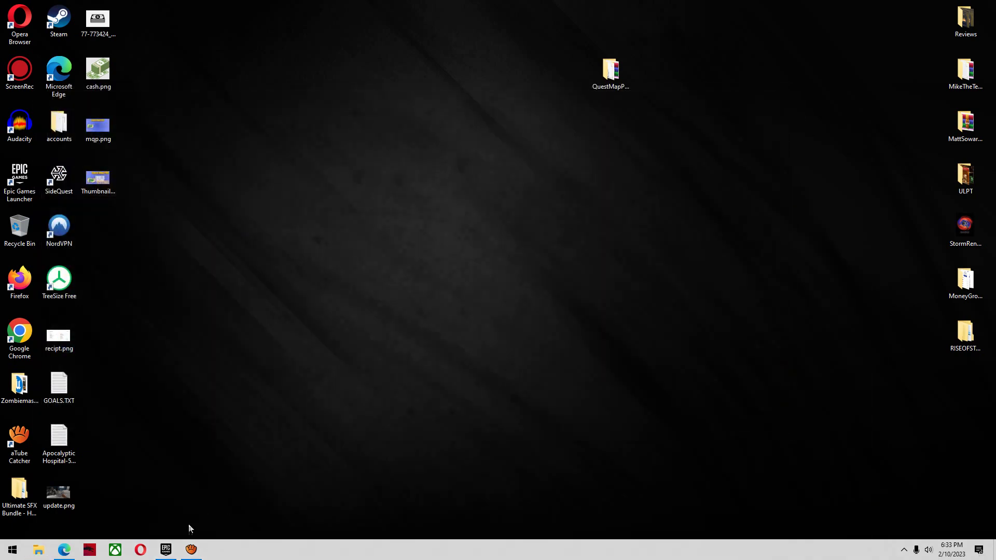
left_click(166, 549)
double_click(380, 208)
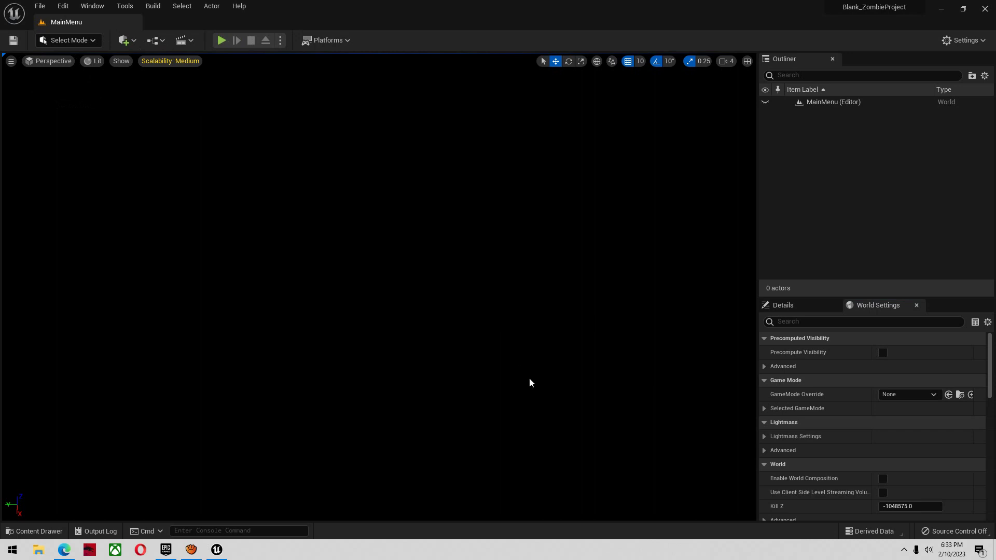
key("ctrl+space")
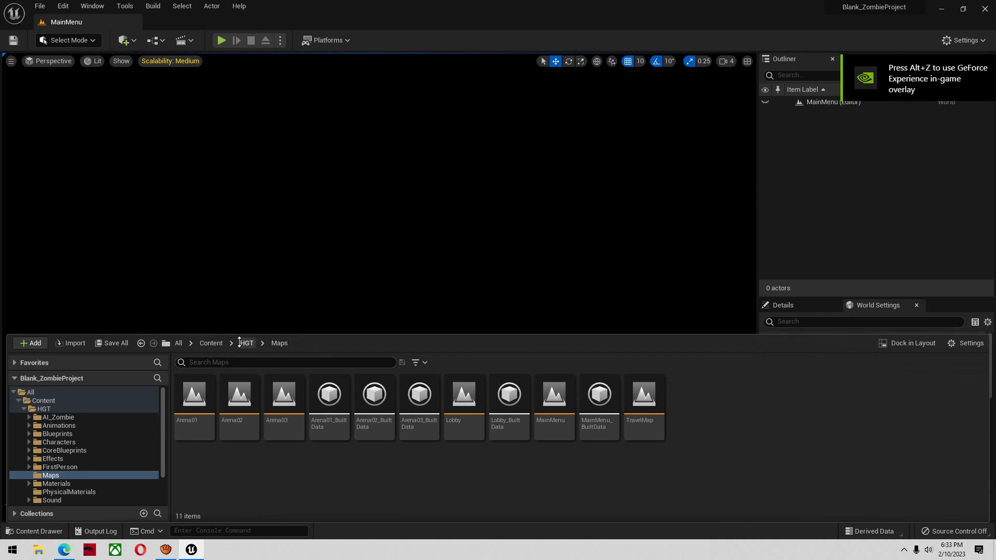
double_click(195, 409)
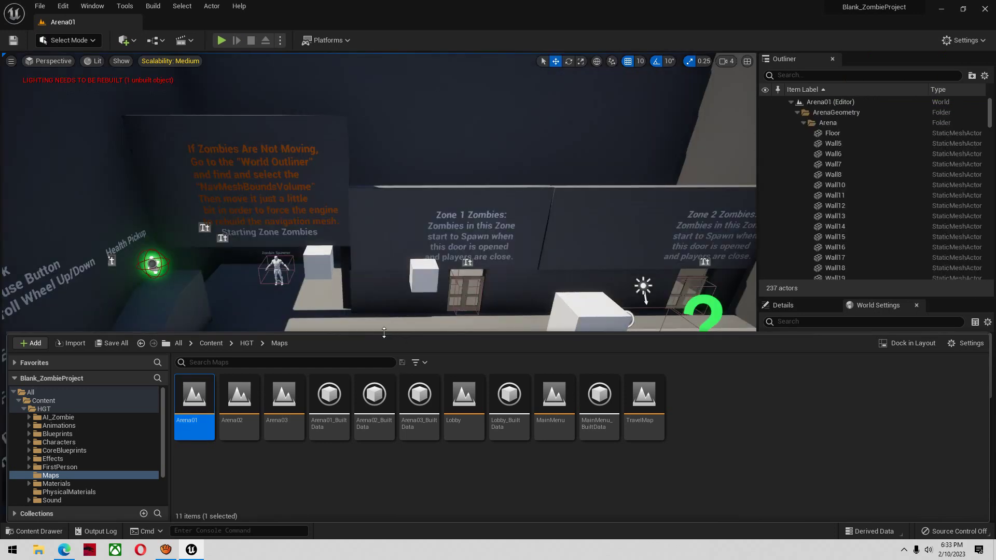
Step: Find the ThirdPersonCharacter blueprint in the project content and open it in a maximised editor window
left_click_drag(395, 334, 398, 368)
left_click(279, 395)
type("third person character")
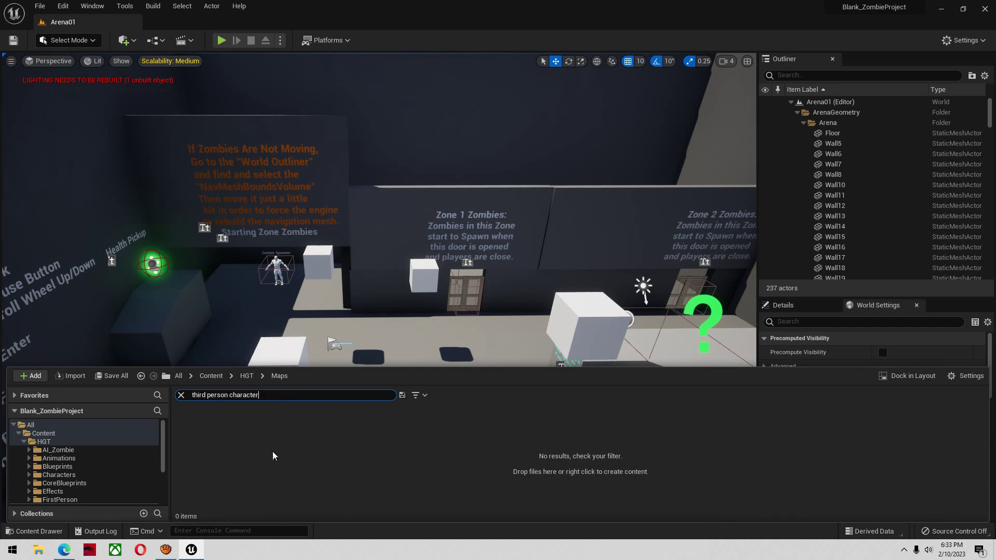
left_click(242, 428)
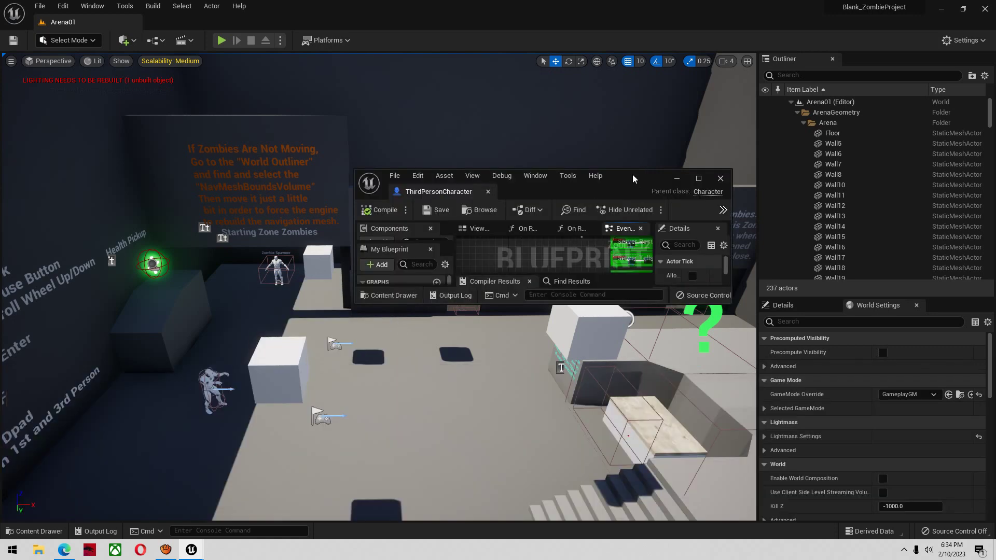
double_click(633, 178)
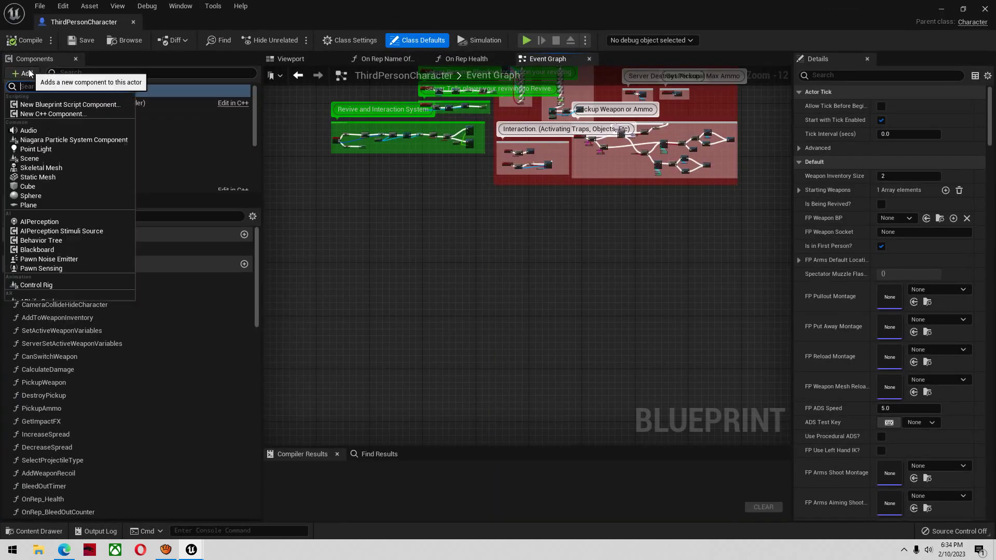
Step: Add the Quest Map Pro Manager, Map and Compass components to the ThirdPersonCharacter blueprint
type("quest")
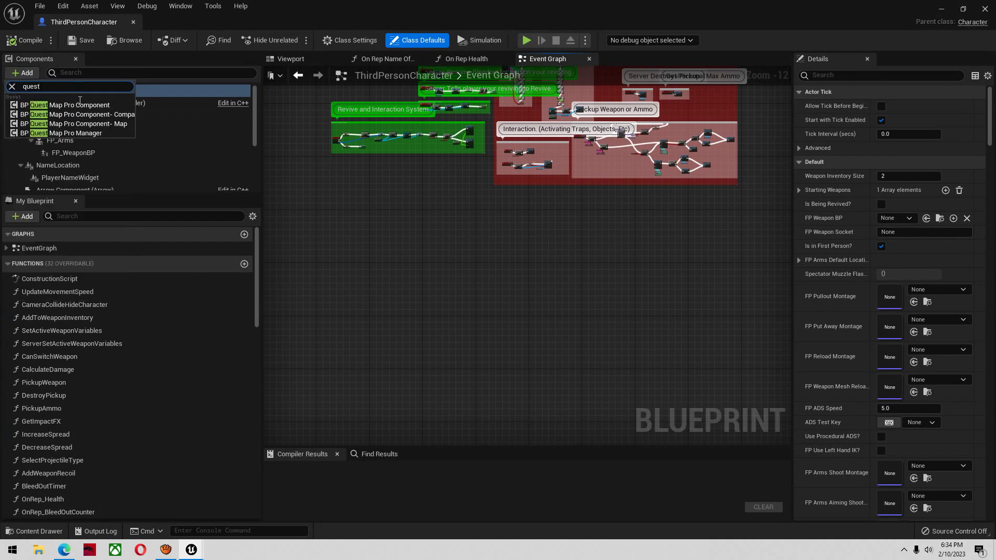
left_click(90, 135)
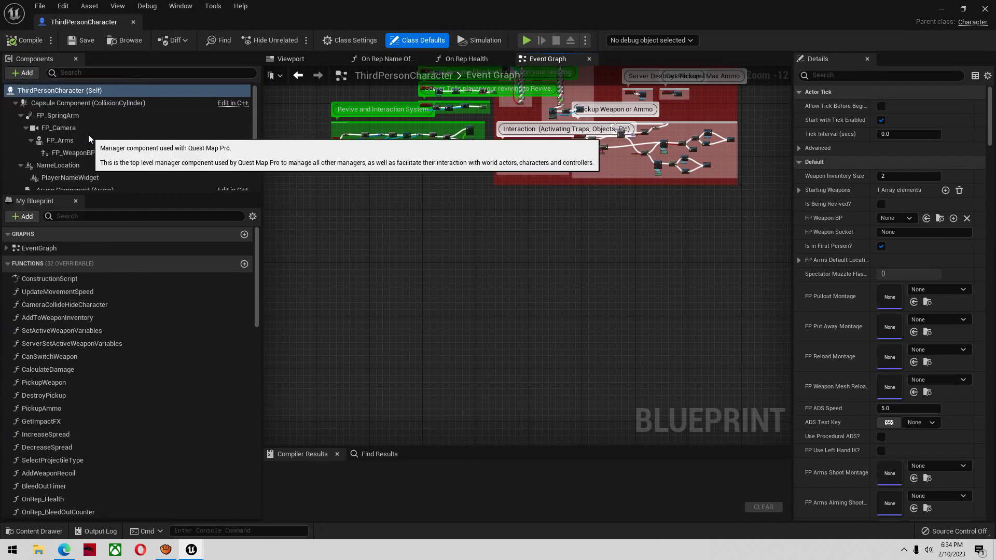
left_click(24, 76)
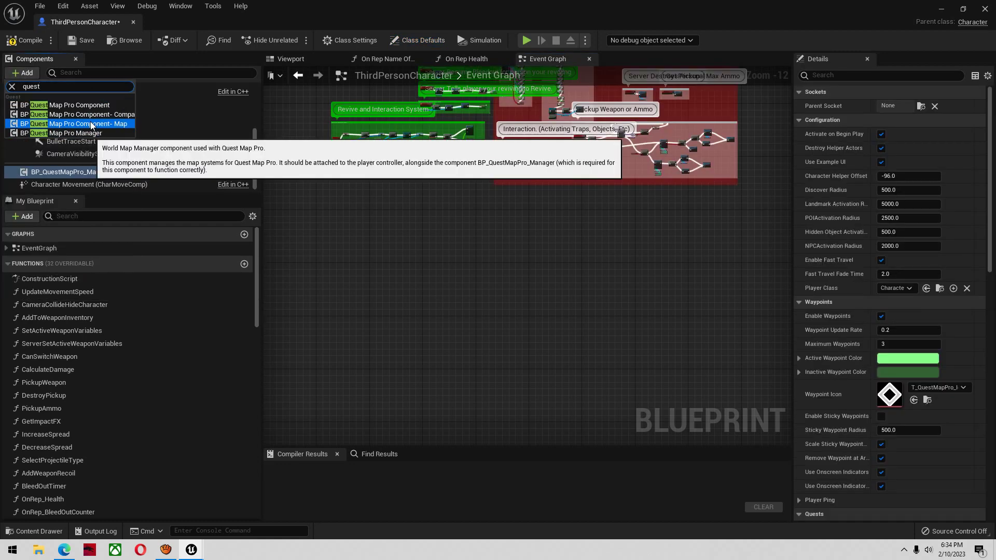
key("Escape")
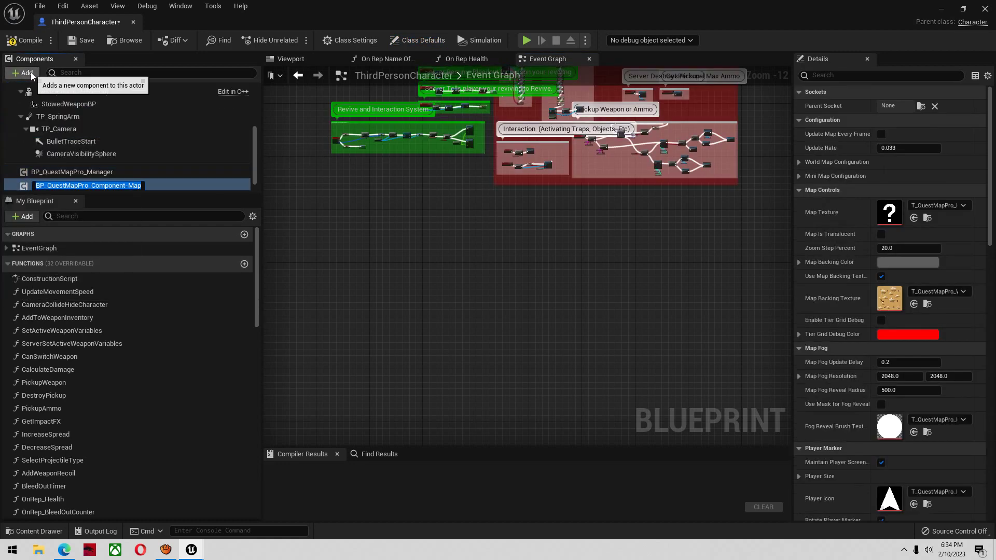
left_click(25, 73)
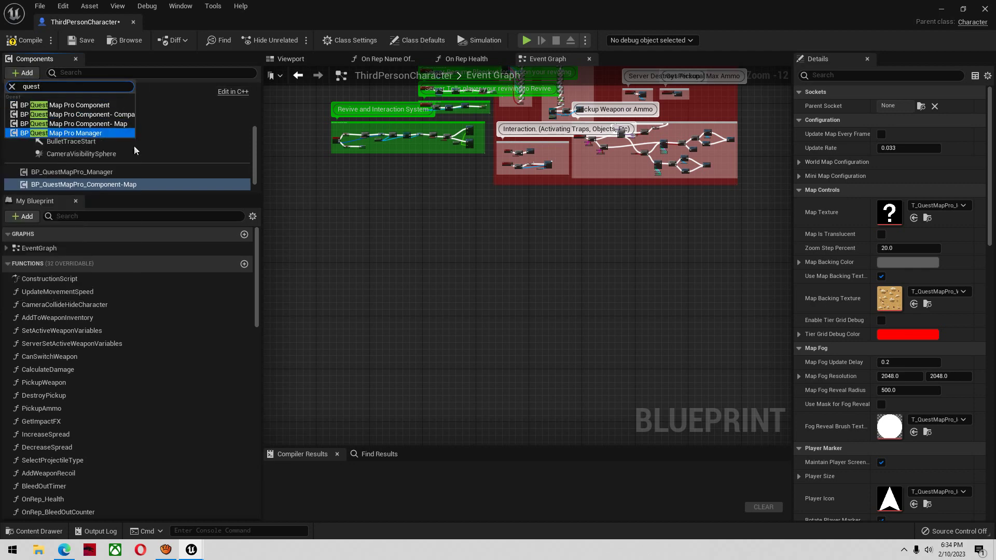
left_click(111, 113)
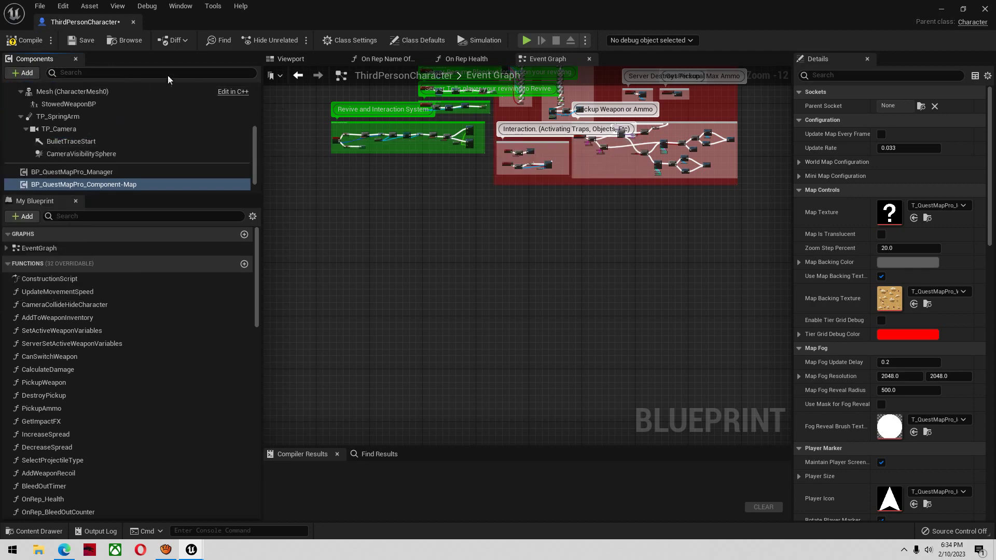
Step: Finish adding the Quest Map Pro Compass component to ThirdPersonCharacter, and compile, save and close the blueprint
key("Return")
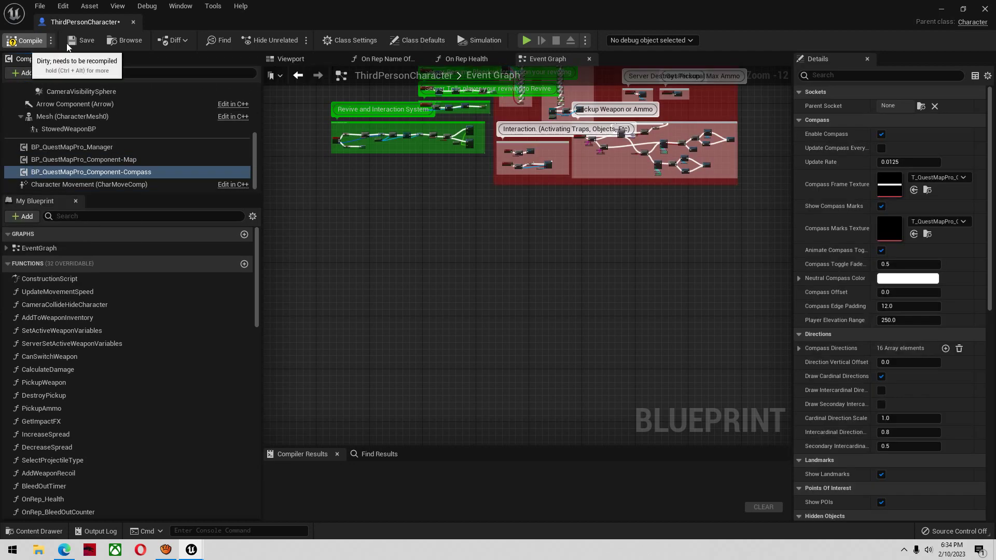
left_click(85, 43)
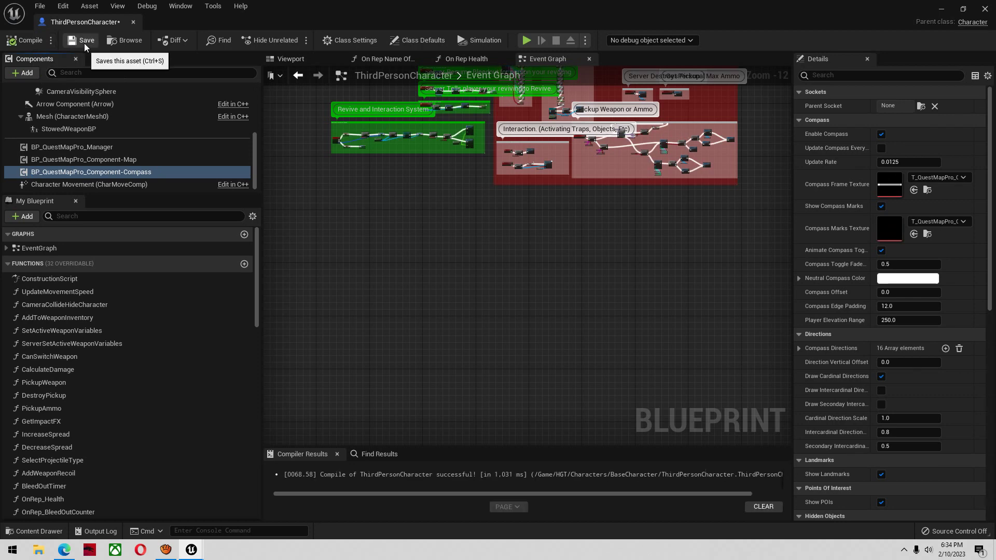
left_click(133, 23)
Step: Import Input Backup 2023-02-10 024122.ini from the QuestMapPro_ZombieSurvivalTemplateIntegration folder into the project's Input settings and check the action mappings
left_click(61, 8)
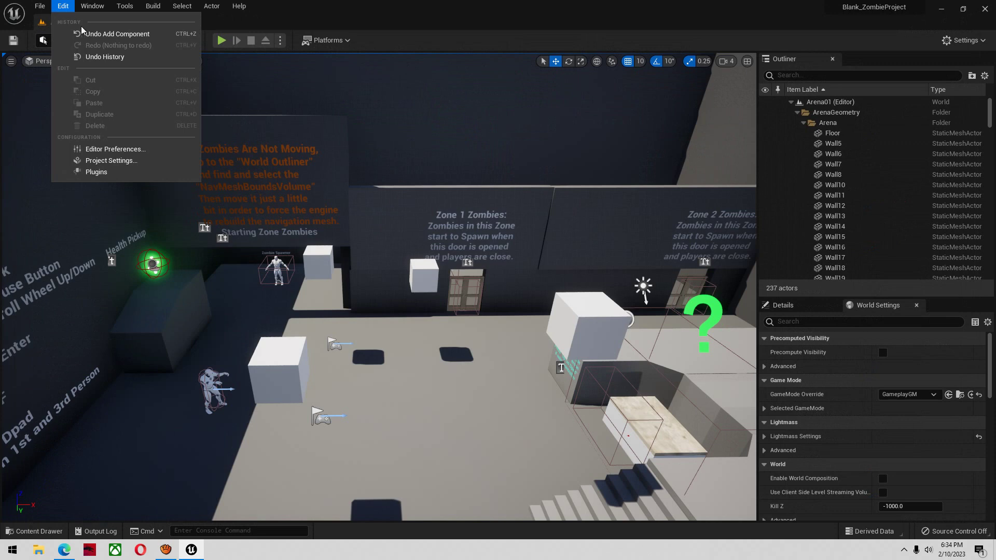
left_click(111, 160)
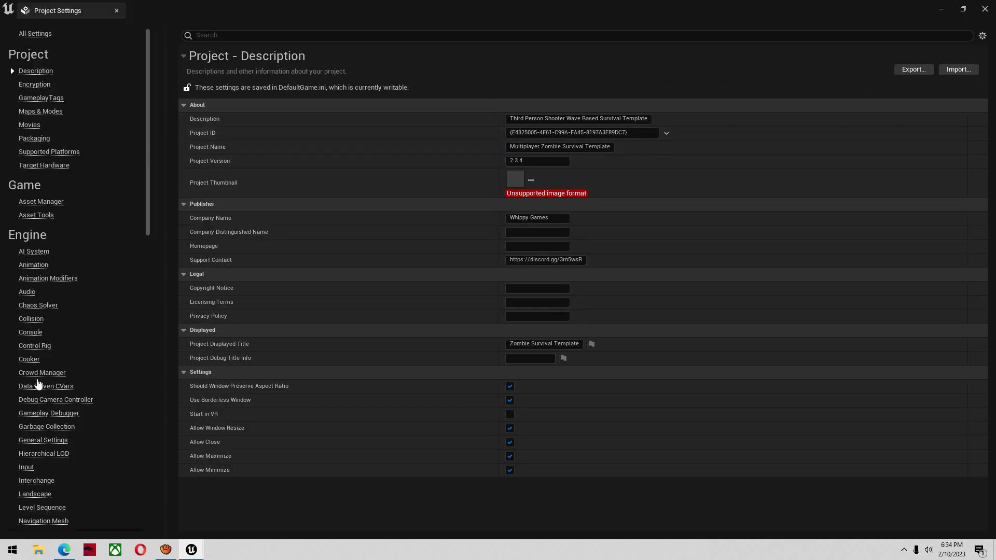
left_click(25, 467)
left_click(959, 71)
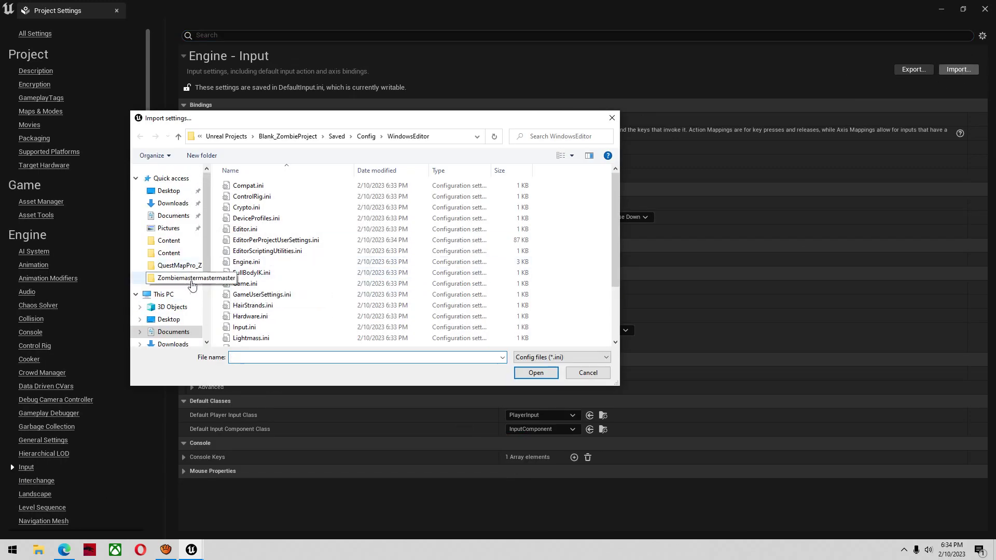
left_click(178, 266)
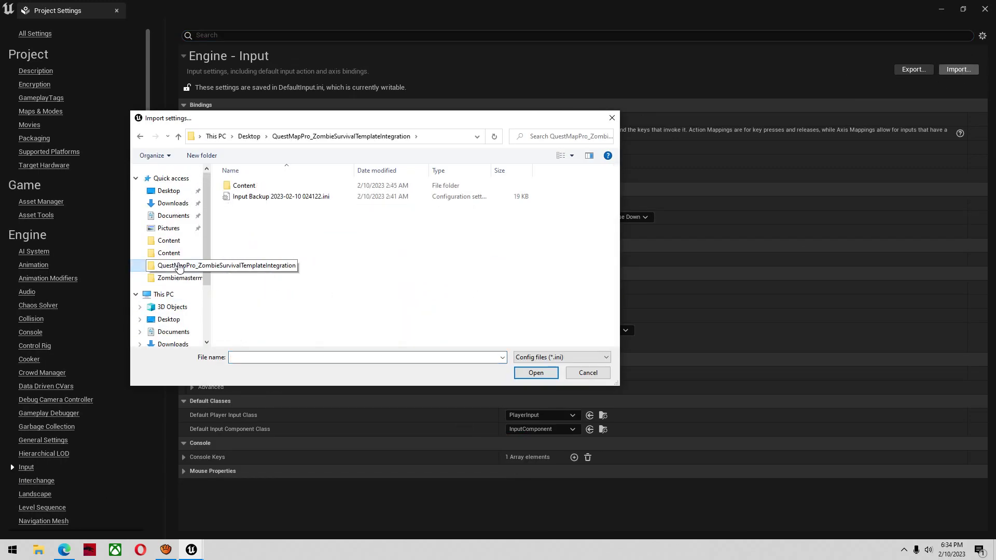
double_click(266, 197)
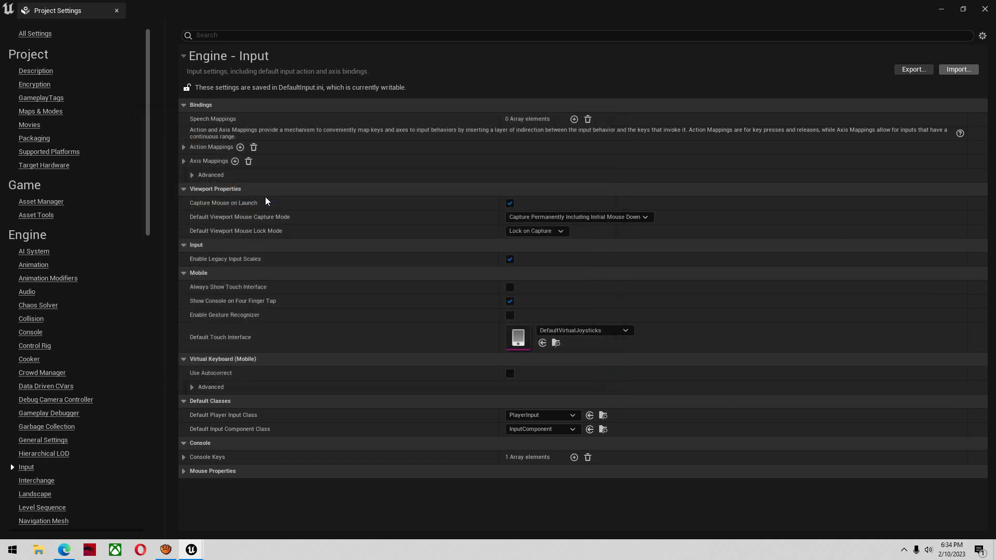
left_click(183, 147)
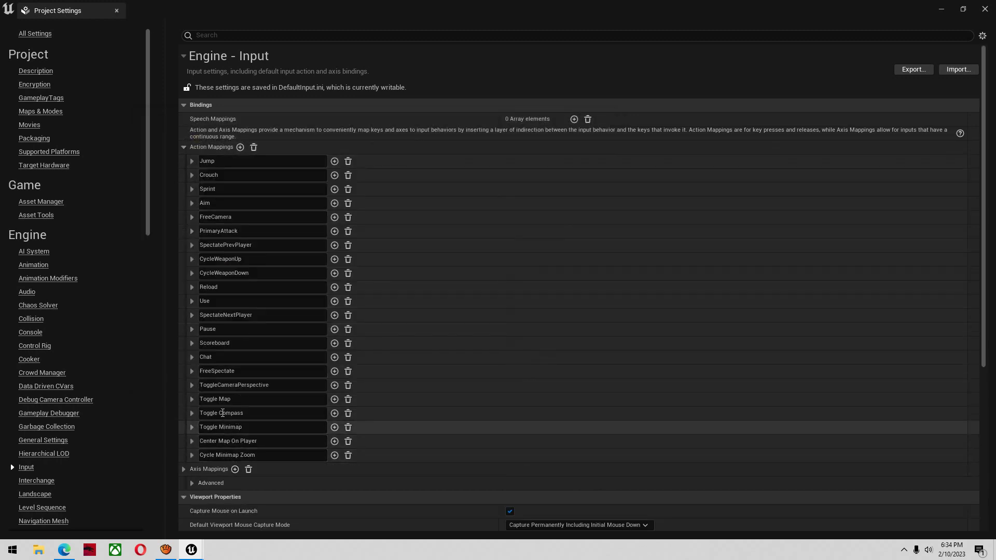
left_click(984, 10)
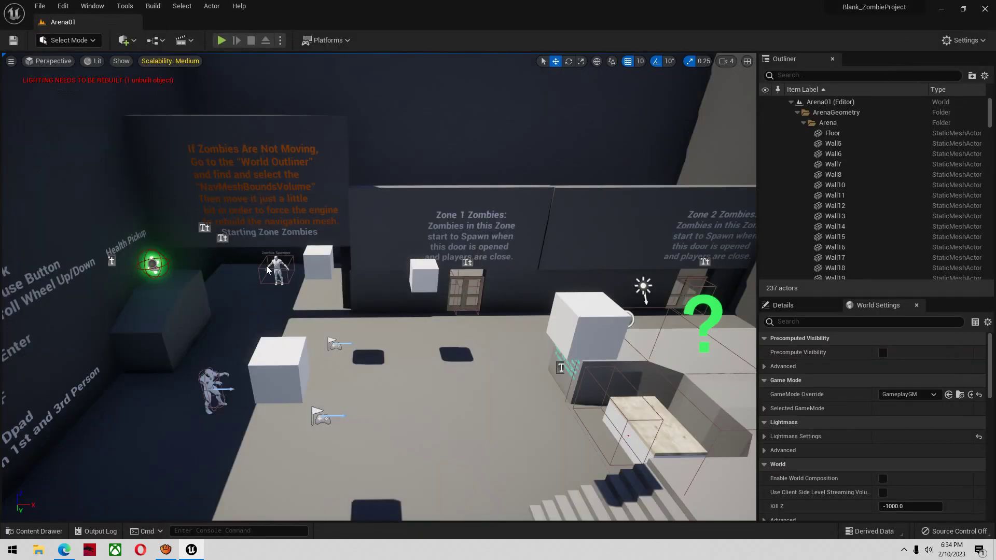
Step: Save the Arena01 level and play-test it briefly, opening the in-game world map
left_click(13, 45)
left_click(221, 42)
key("w")
key("m")
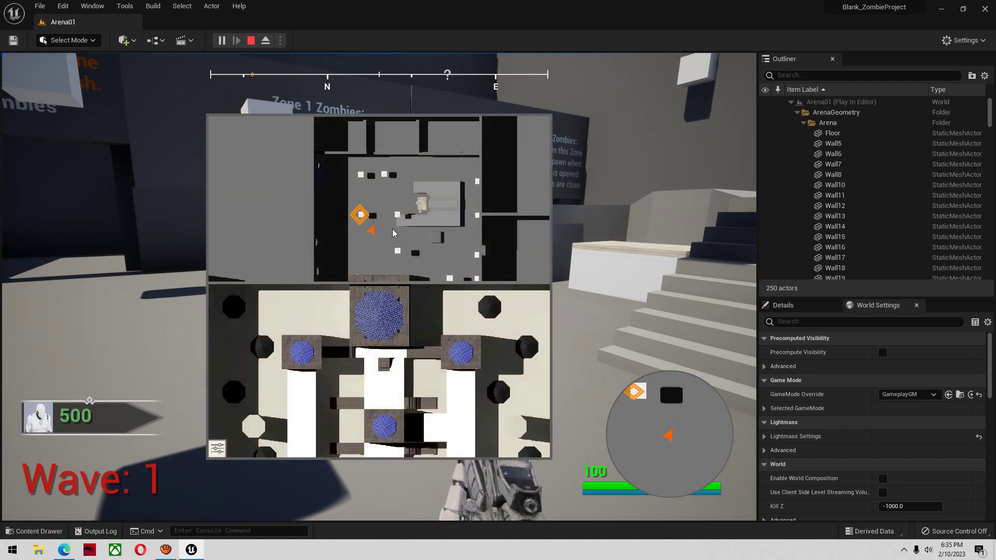
key("Escape")
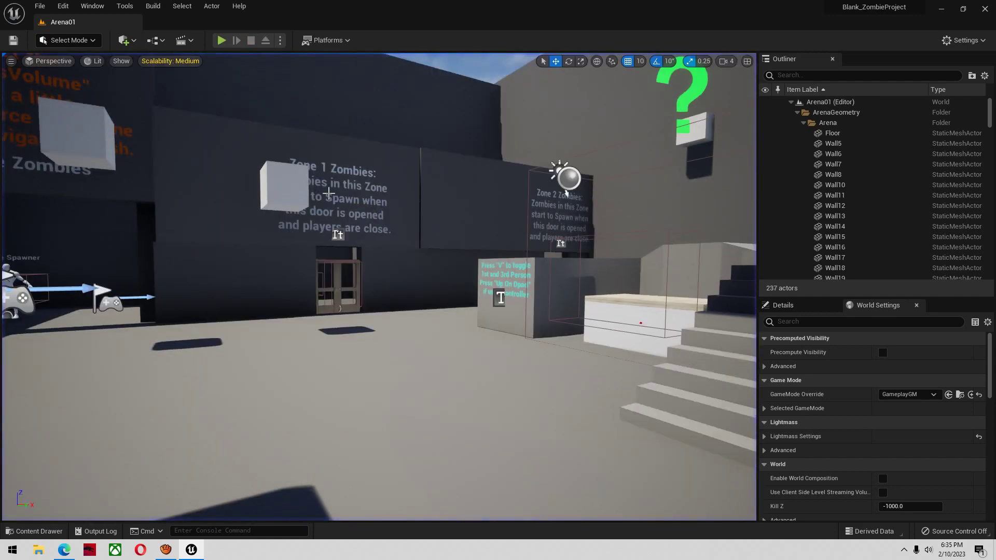
Step: Enable the frame-rate display with stat fps and cap the frame rate with t.maxfps 90
key("grave")
type("stat fps")
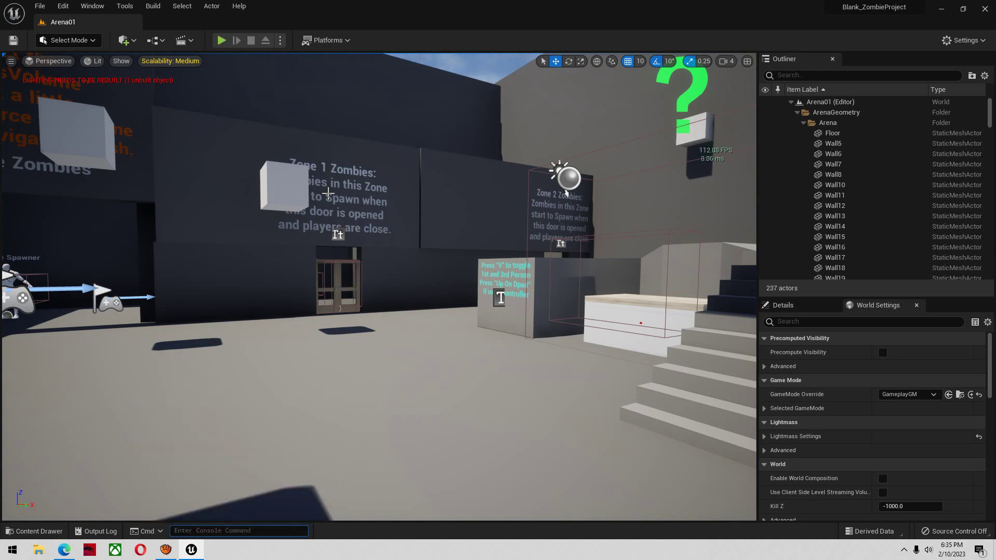
key("grave")
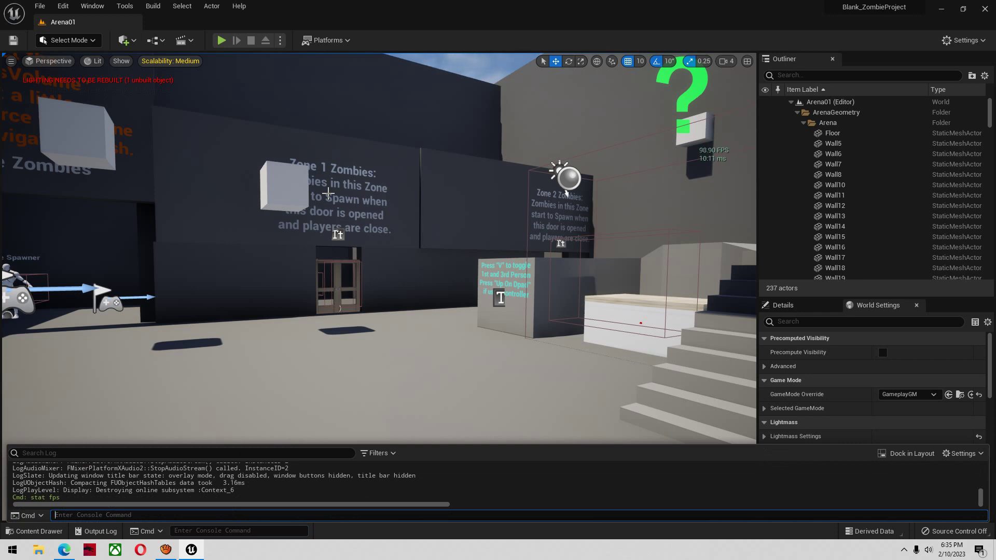
type("t.max")
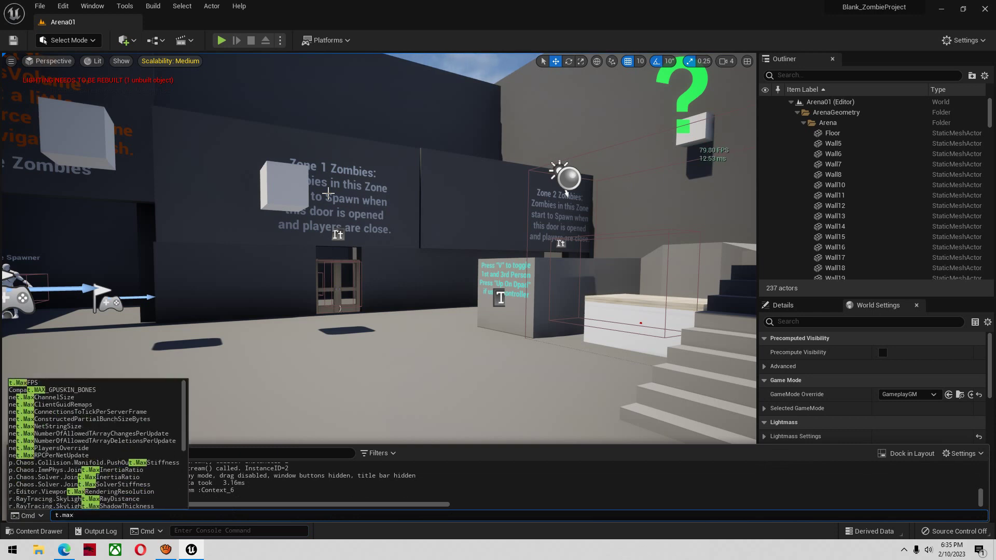
type("fps 90")
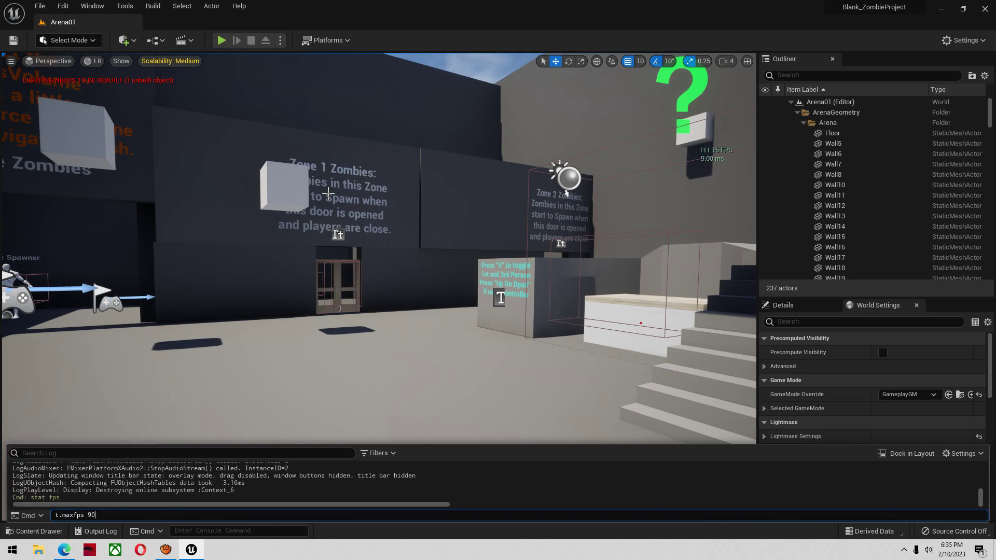
key("Return")
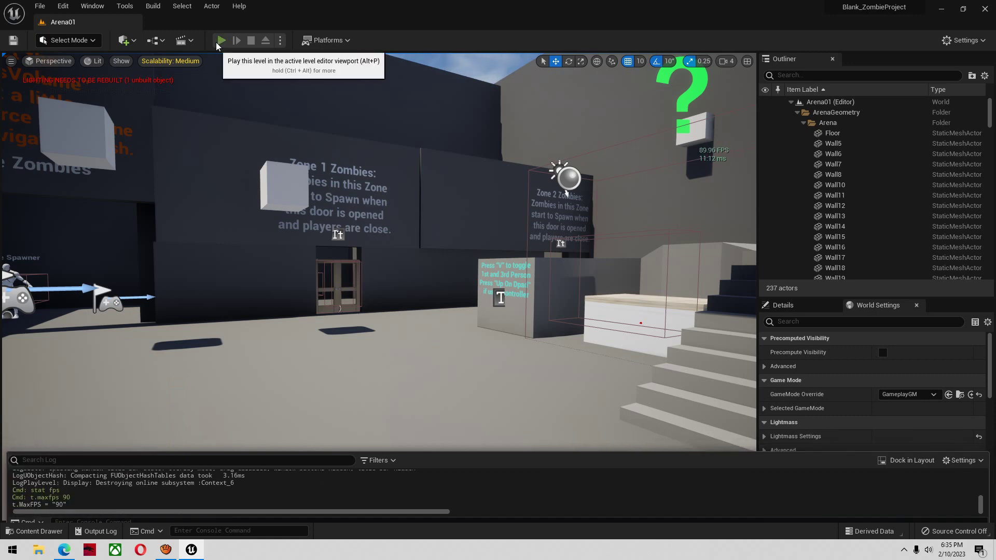
Step: Play Arena01 again, walk through the arena, and open and close the world map to check the zombie marker
left_click(221, 40)
key("d")
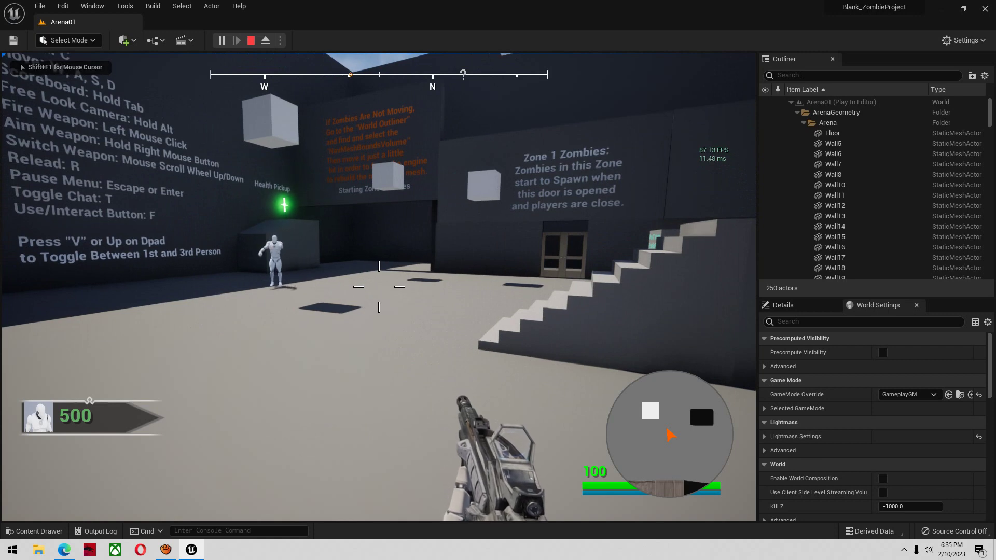
key("w")
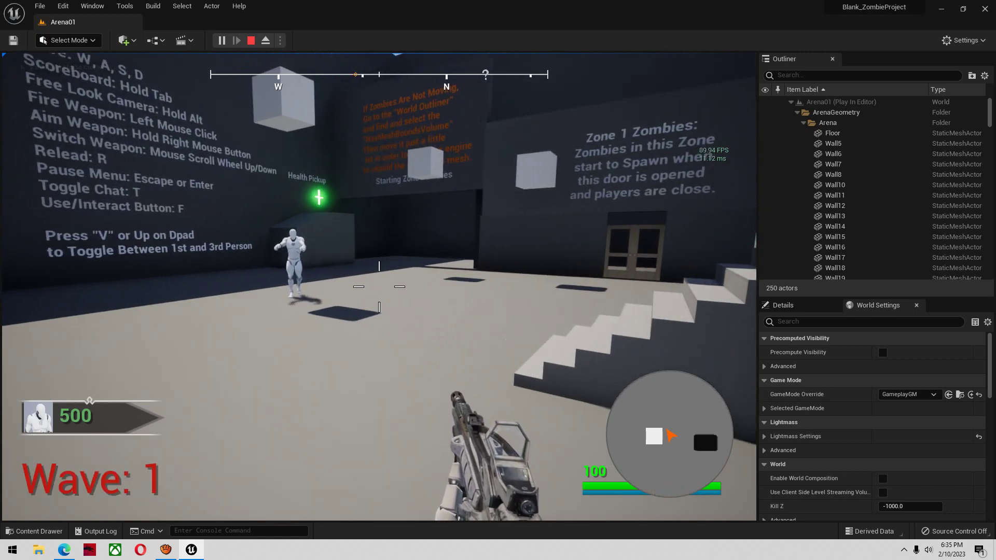
key("m")
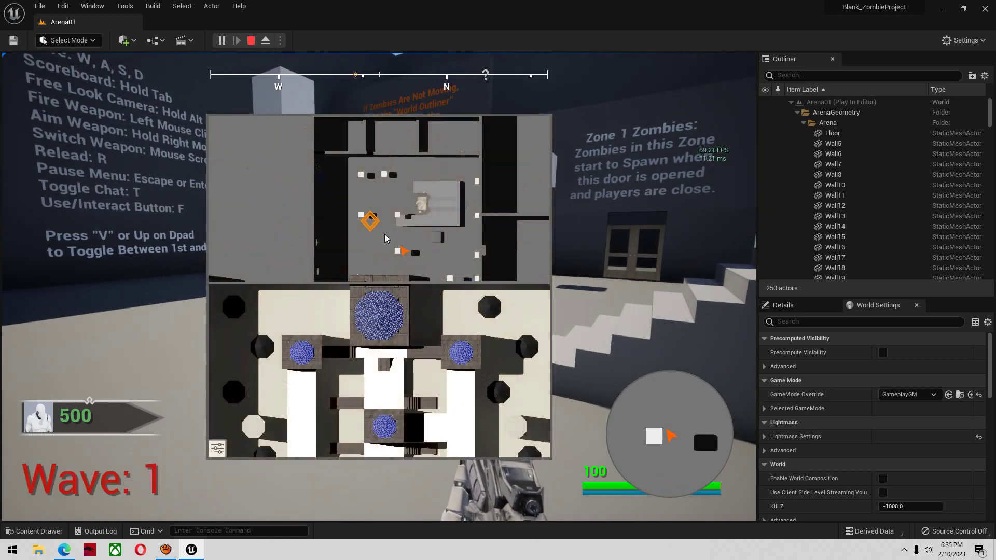
key("m")
Step: Move around the approaching zombie to check its compass and minimap markers, shoot at it and end the play session
key("s")
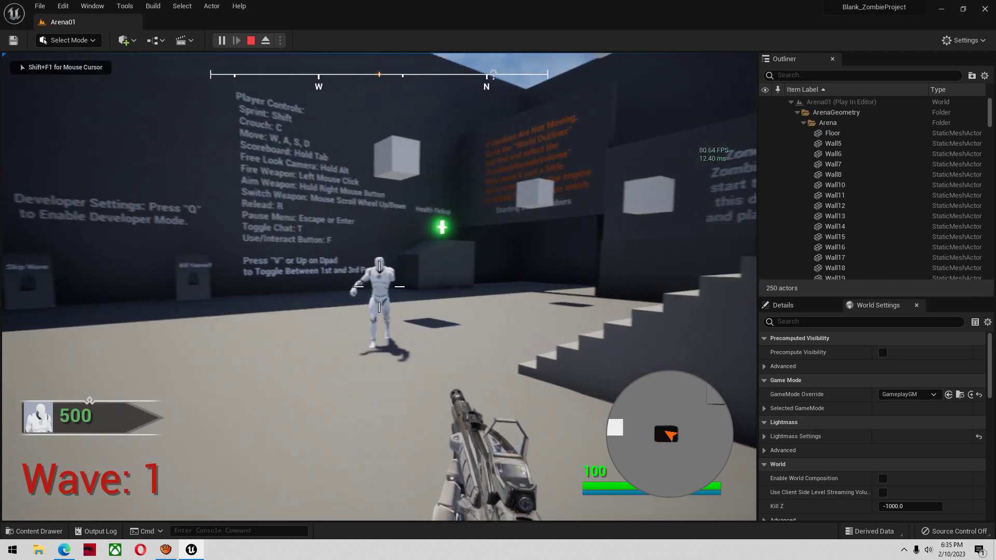
key("w")
key("s")
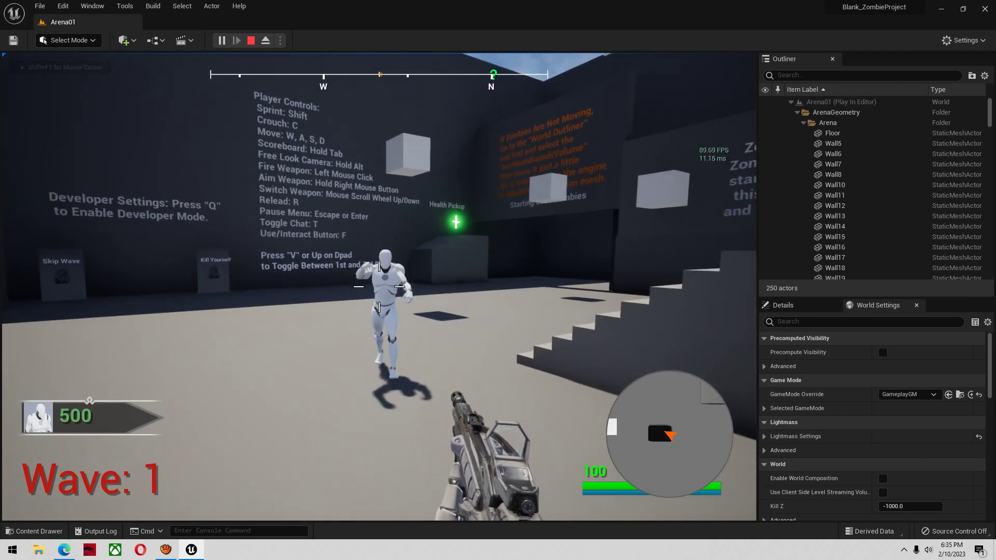
key("s")
key("w")
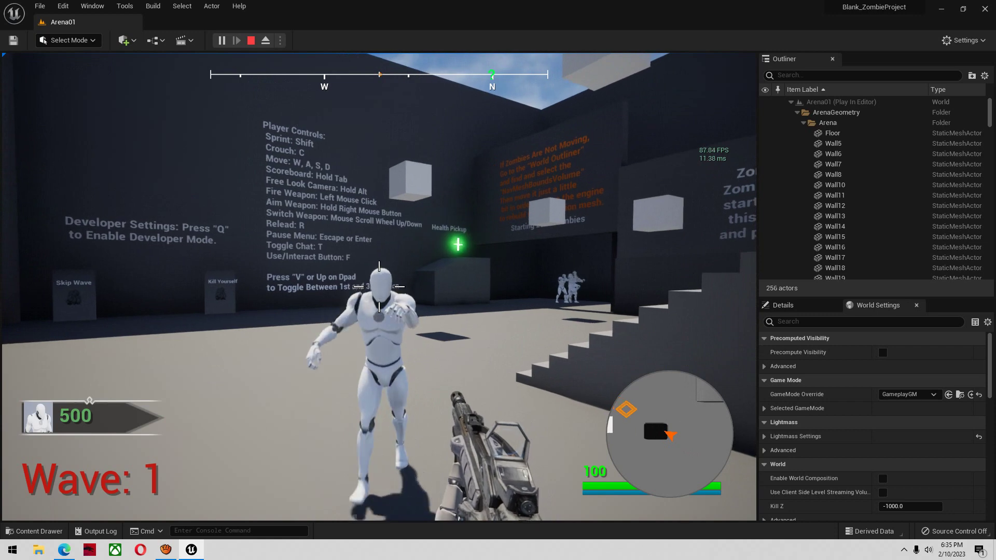
left_click(379, 286)
key("Escape")
Step: Lower the maximum frame rate to 70 with the t.maxfps console command
key("grave")
key("Up")
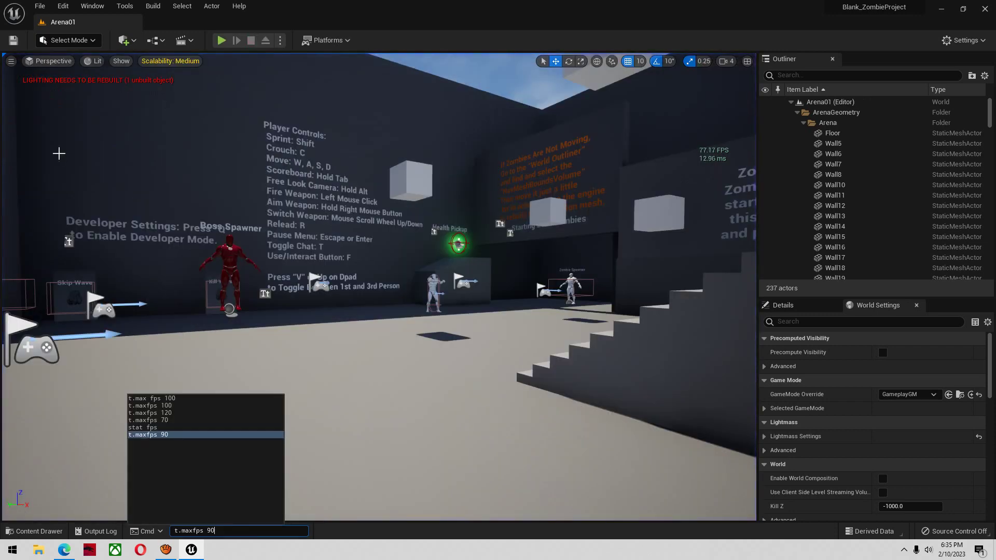
key("BackSpace")
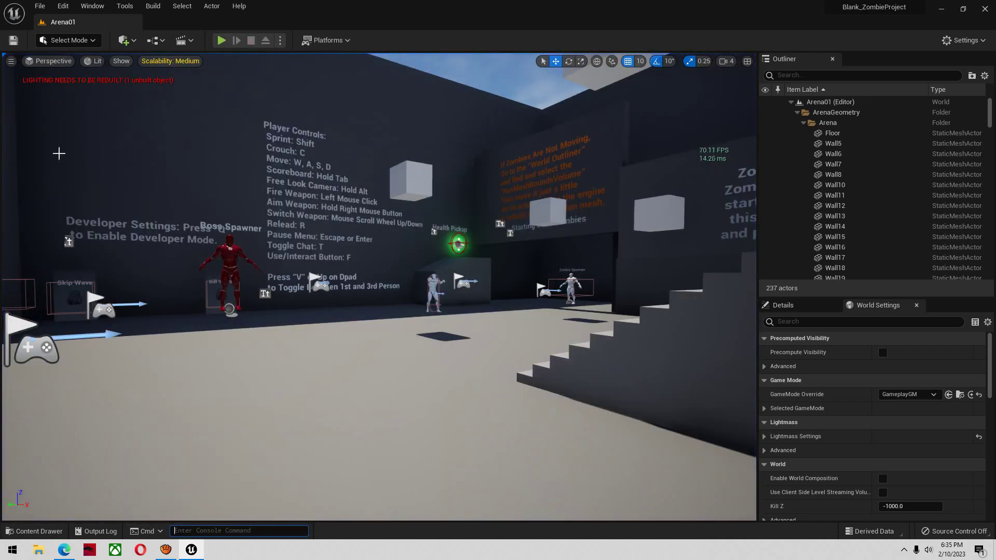
Step: Play the level, aim at and shoot the first zombie, and check the world map for its marker
scroll(328, 258, "up", 5)
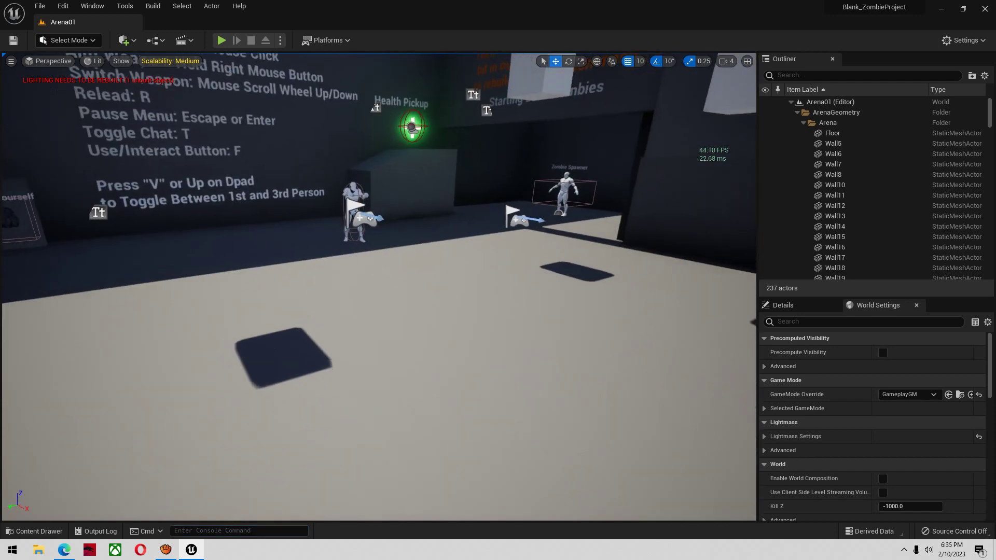
left_click(221, 40)
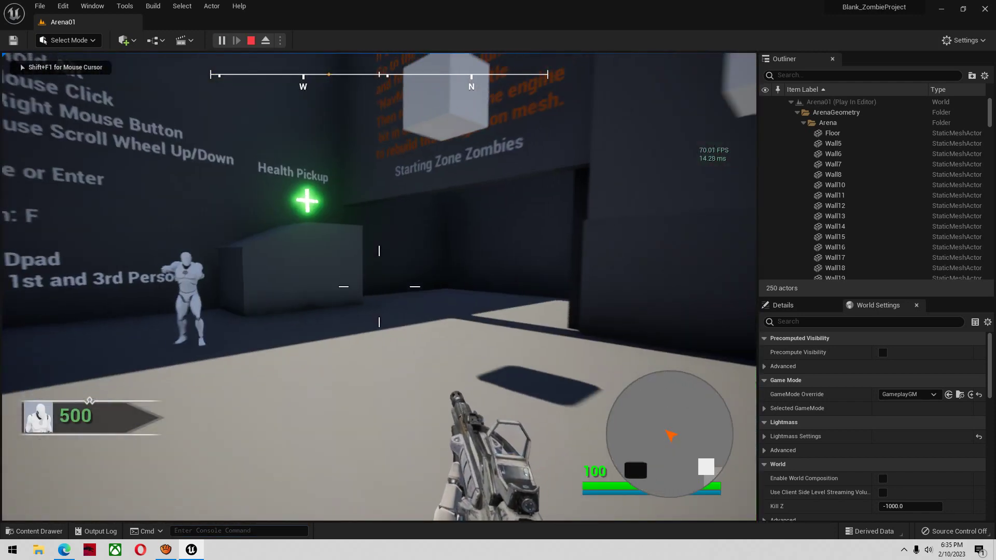
right_click(379, 287)
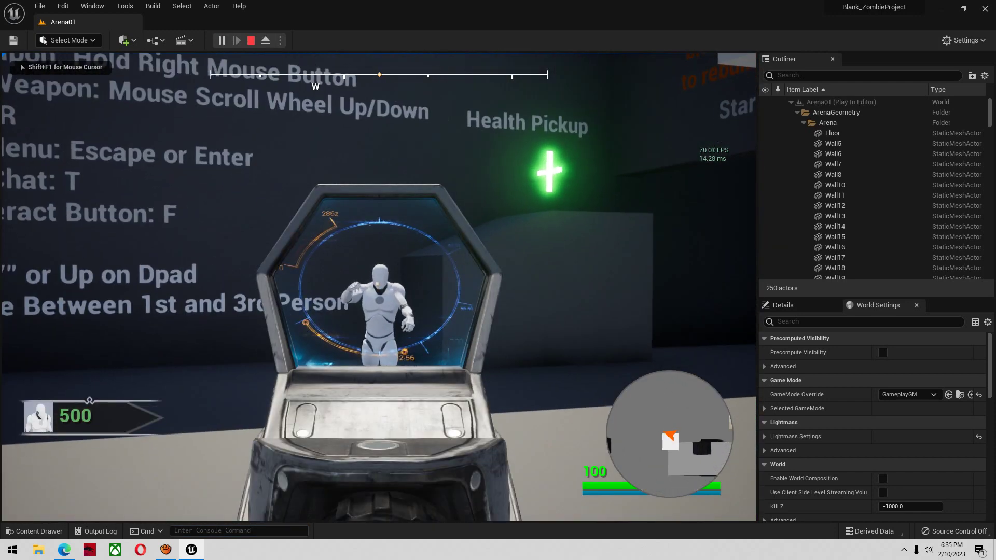
key("s")
right_click(379, 286)
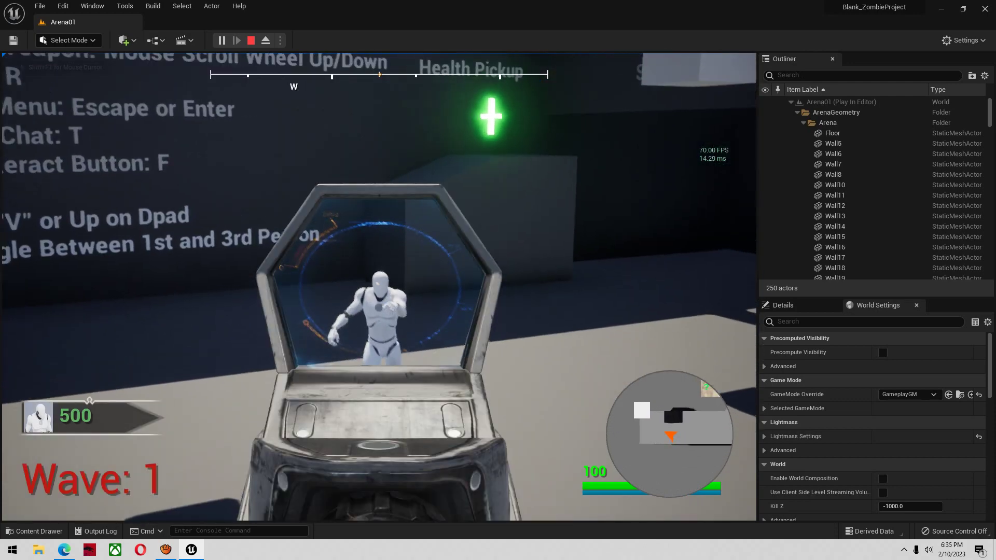
left_click(379, 286)
key("m")
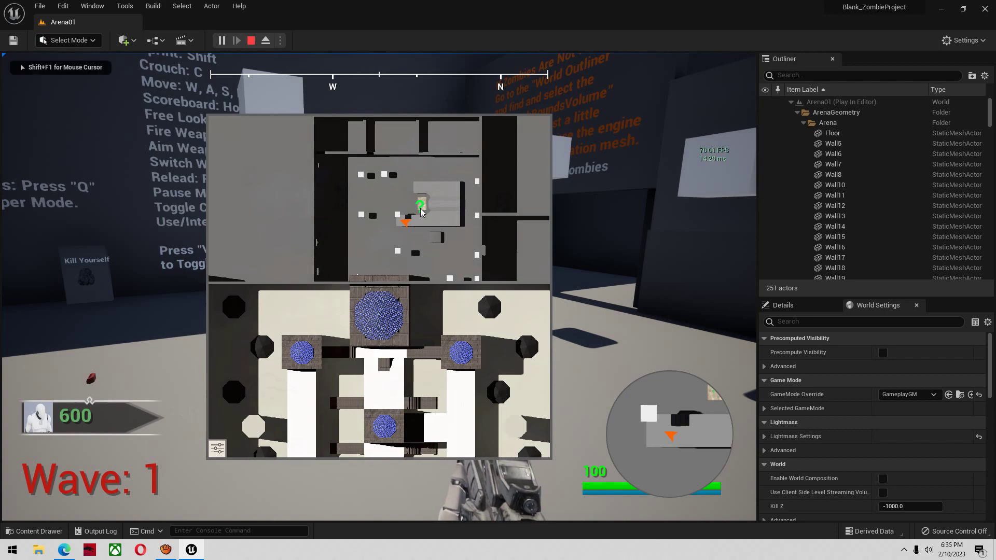
key("m")
Step: Move around the arena during wave 2 and examine the zombie markers on the compass, minimap and world map
key("w")
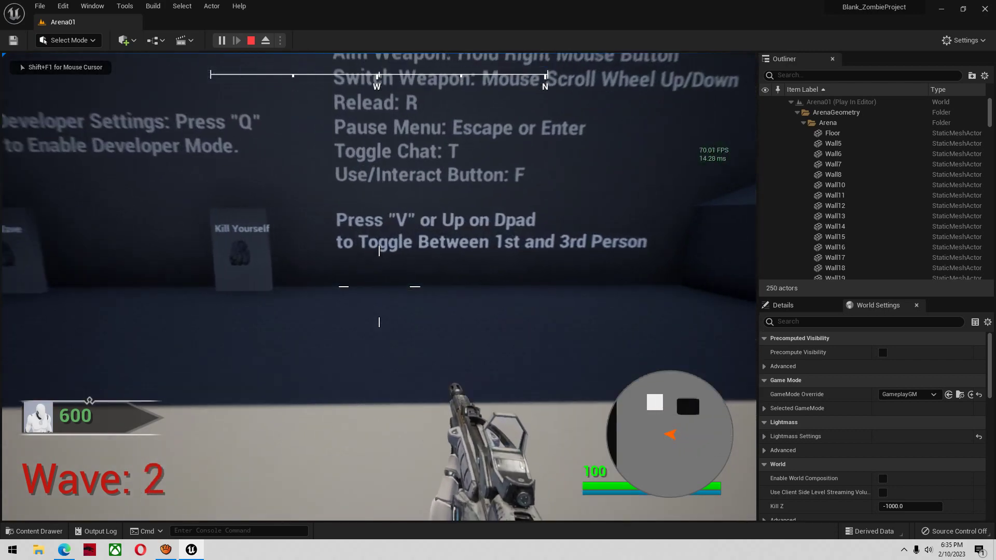
key("s")
key("w")
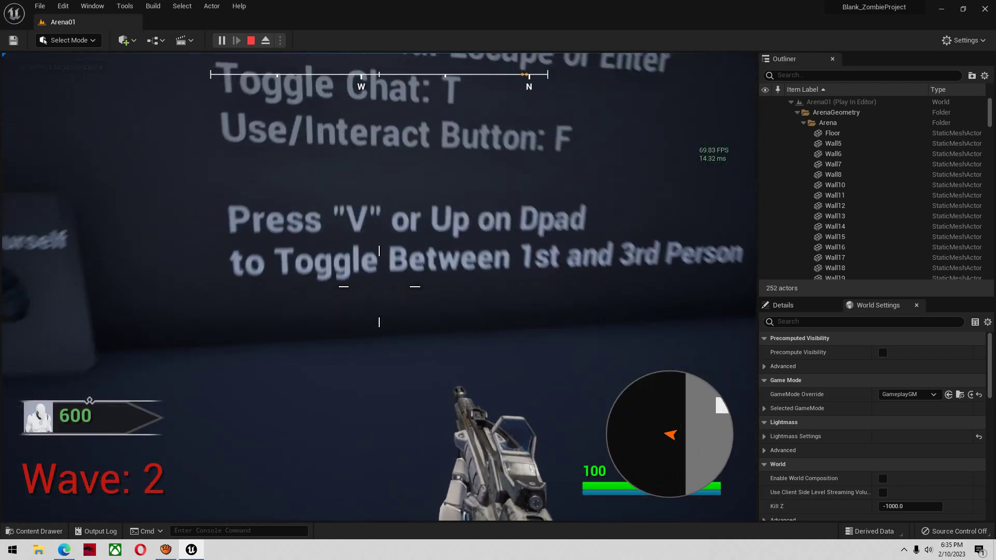
key("d")
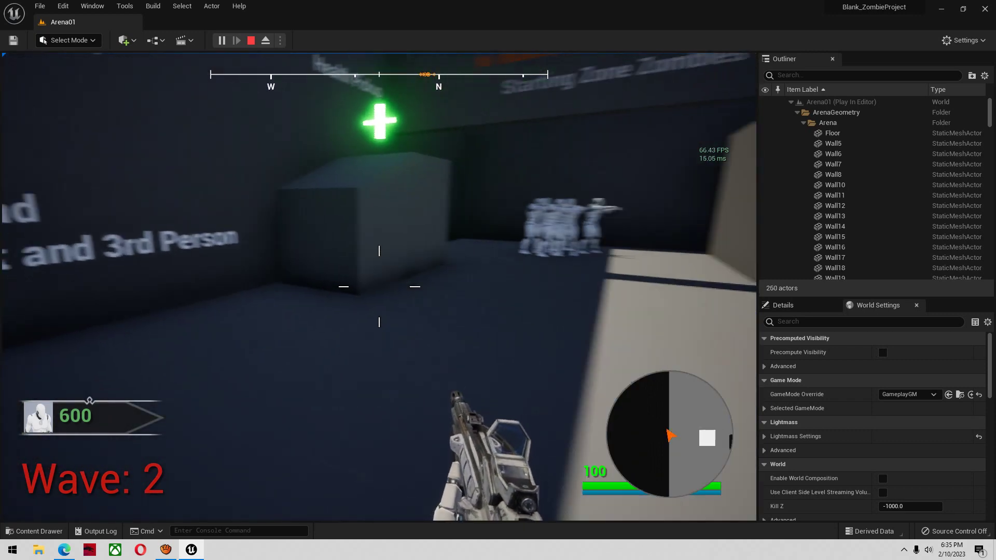
key("s")
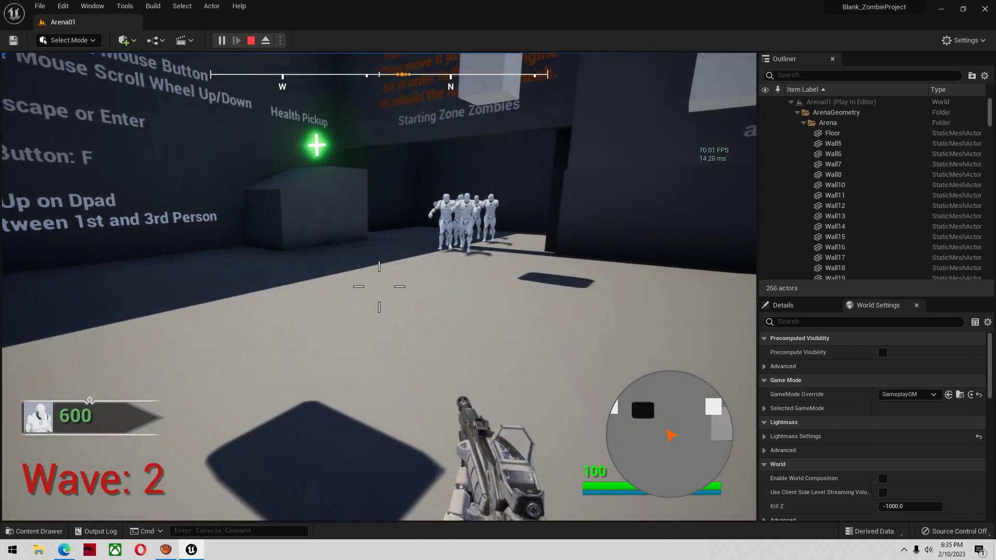
key("m")
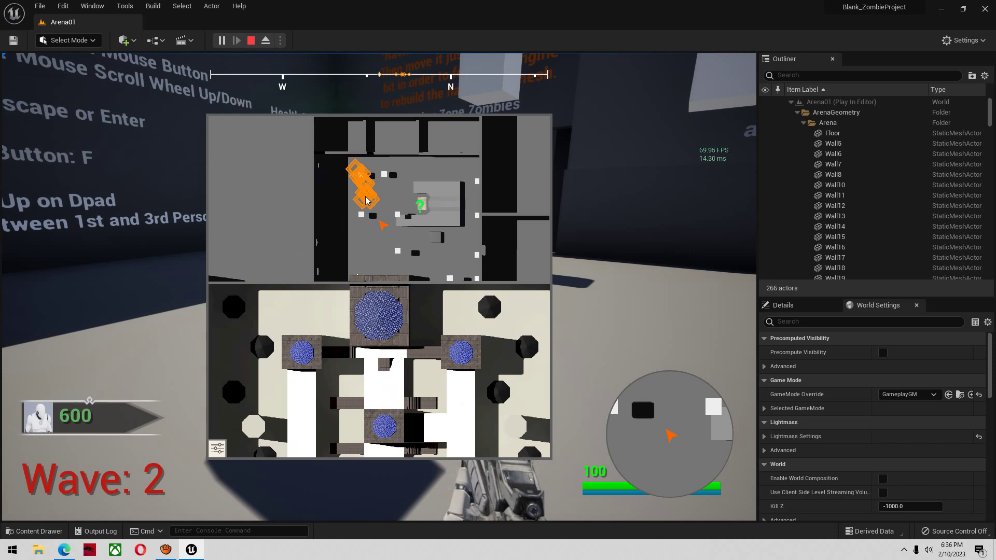
key("m")
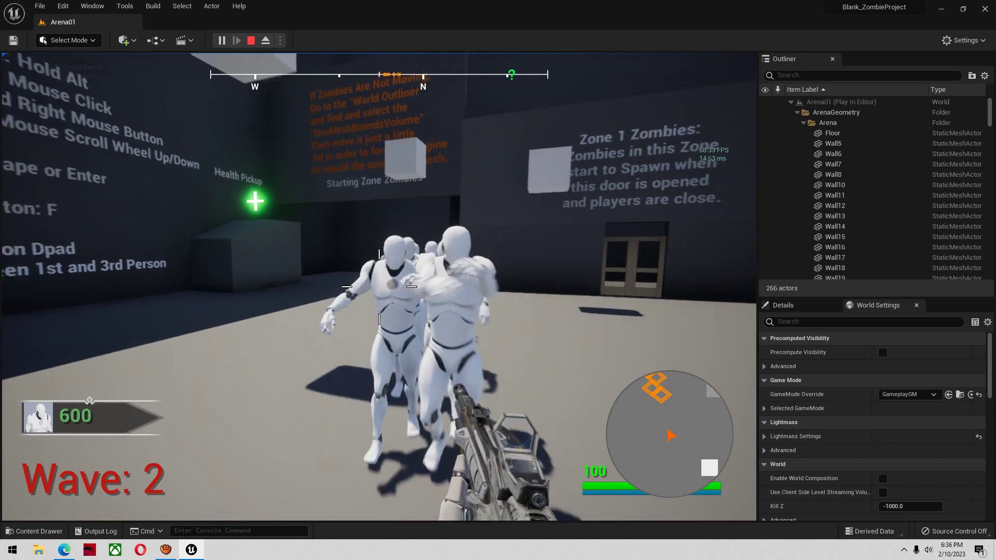
Step: Back away from the attacking wave 2 zombies and end the play session
key("s")
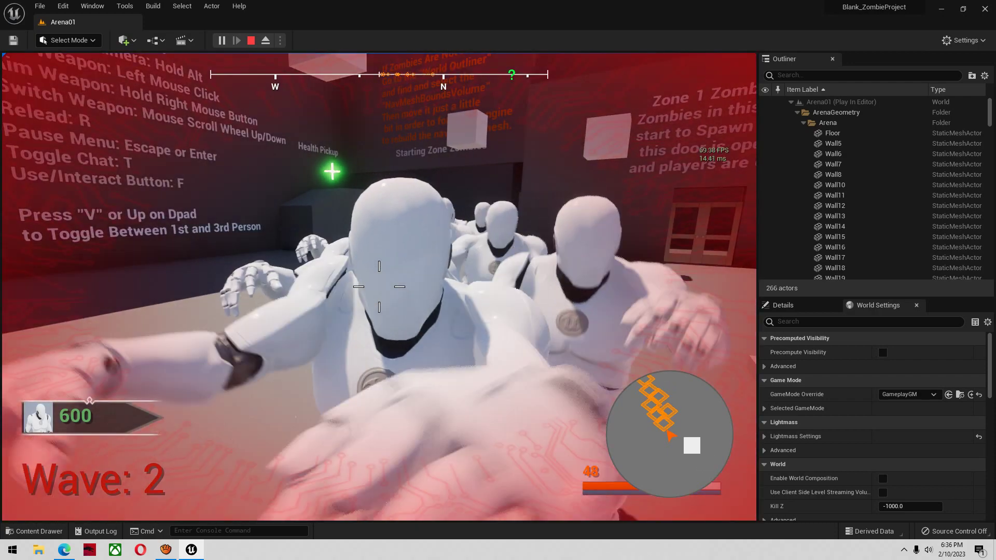
key("Escape")
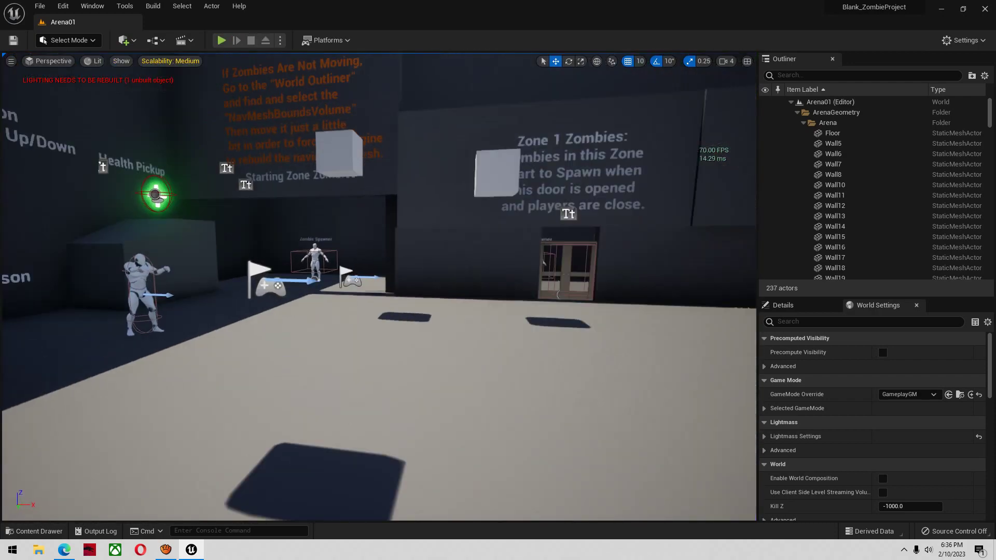
Step: Reposition the viewport in the arena, then start and stop a brief play session
key("s")
mouse_move(379, 287)
right_mouse_down()
mouse_move(381, 373)
mouse_move(348, 332)
mouse_move(355, 322)
mouse_move(340, 321)
mouse_move(370, 306)
mouse_move(485, 309)
mouse_move(374, 290)
mouse_move(358, 290)
mouse_move(376, 290)
mouse_move(358, 290)
mouse_move(358, 306)
right_mouse_up()
key("a")
left_click(221, 40)
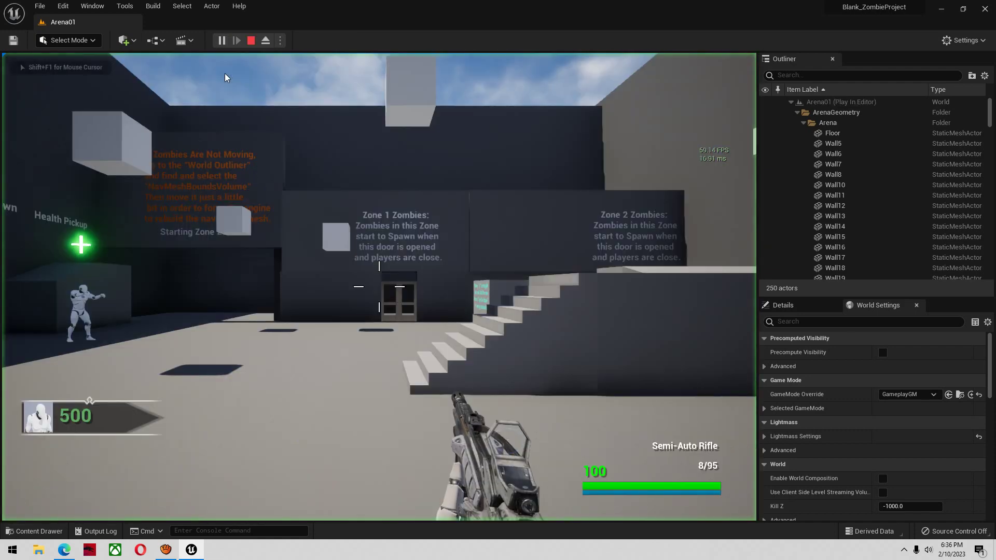
key("Escape")
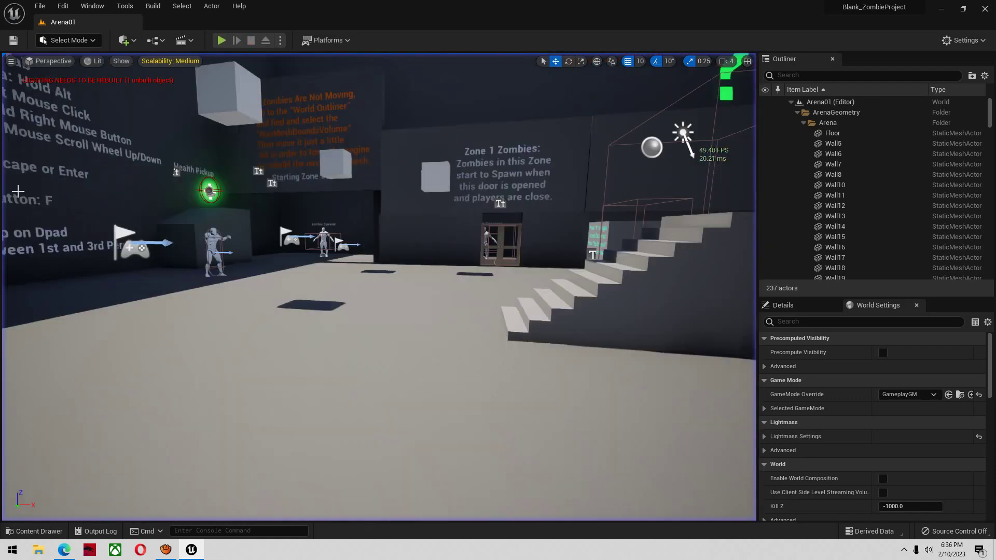
Step: Turn off the frame-rate display with the stat fps console command
key("grave")
type("stat fps")
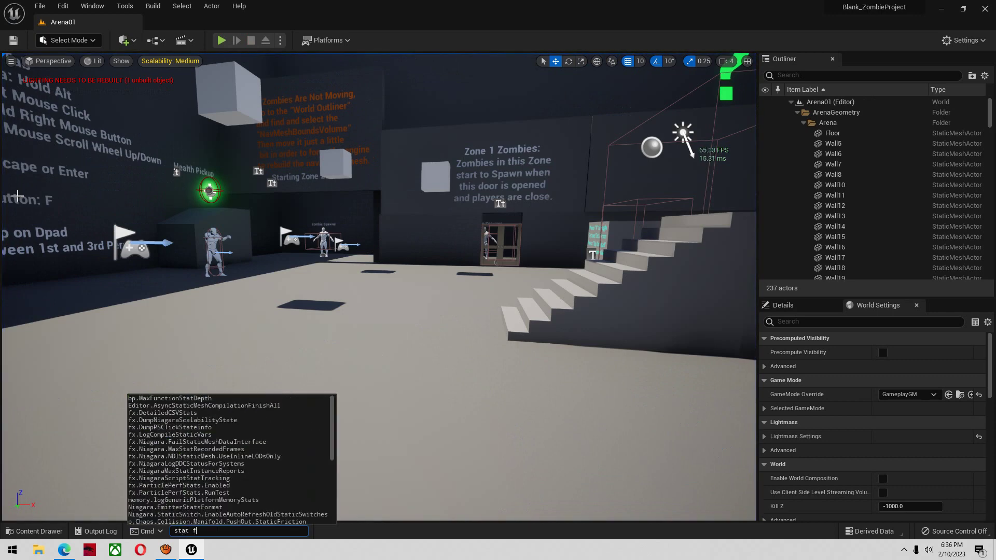
key("Return")
Step: Clear the asset search in the HGT folder and shrink the content drawer to reveal the world settings
key("ctrl+space")
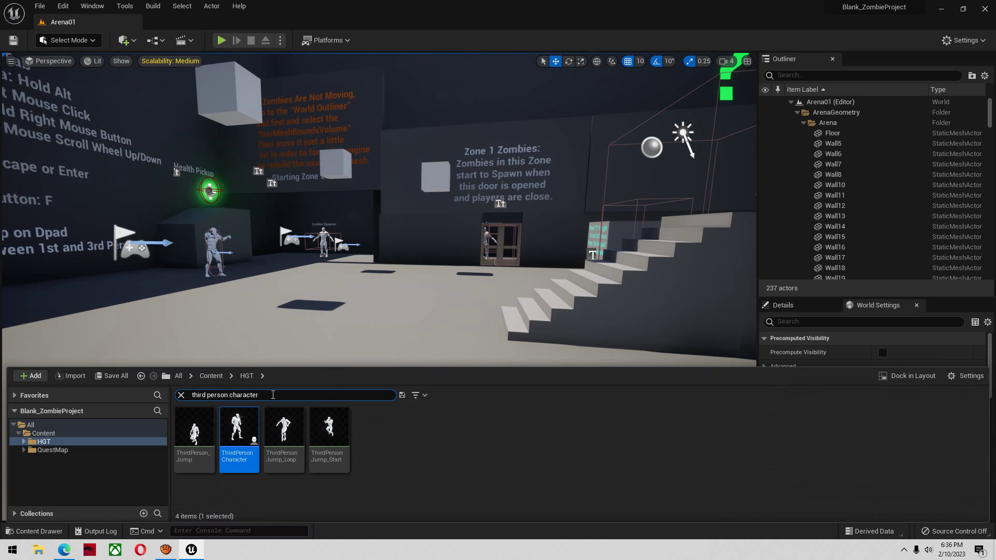
key("BackSpace")
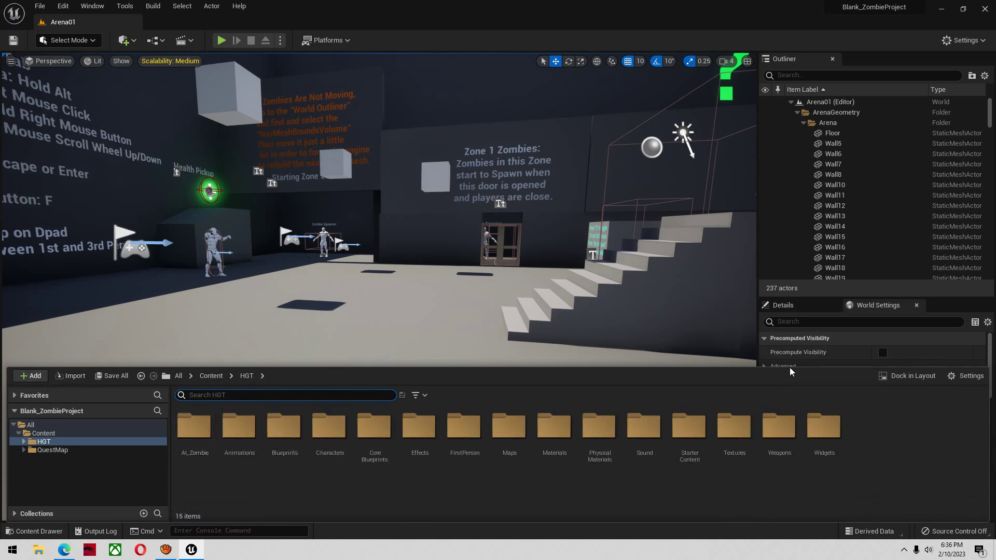
left_click_drag(789, 367, 805, 470)
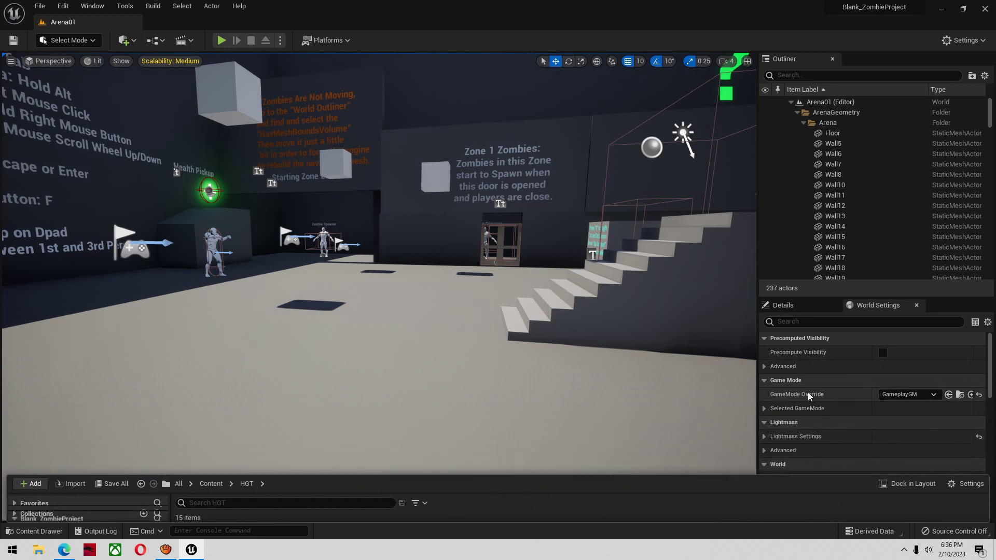
Step: Locate the Player Controller Class of the selected game mode in the asset folders and open the GameplayPC blueprint
left_click(780, 367)
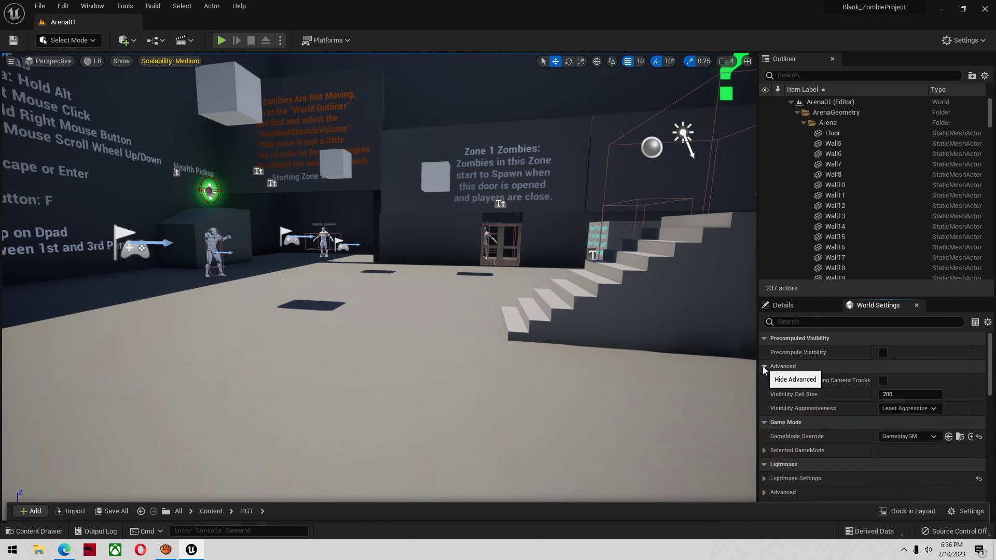
left_click(764, 450)
scroll(830, 449, "down", 1)
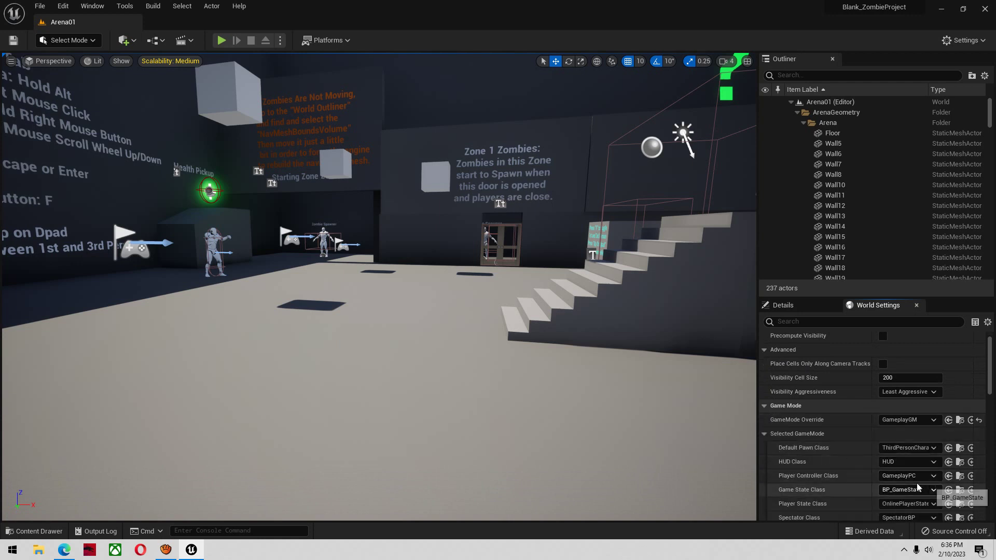
left_click(960, 476)
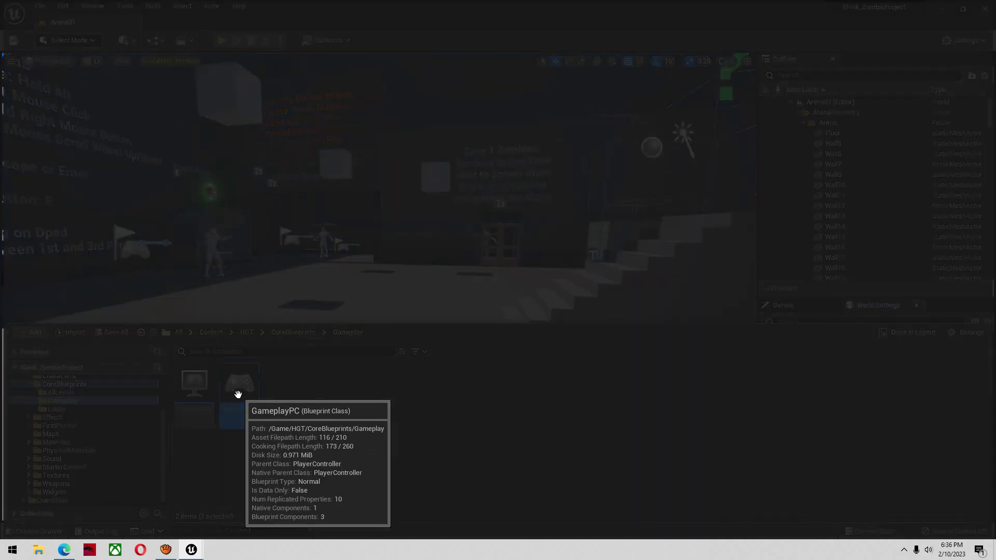
double_click(238, 395)
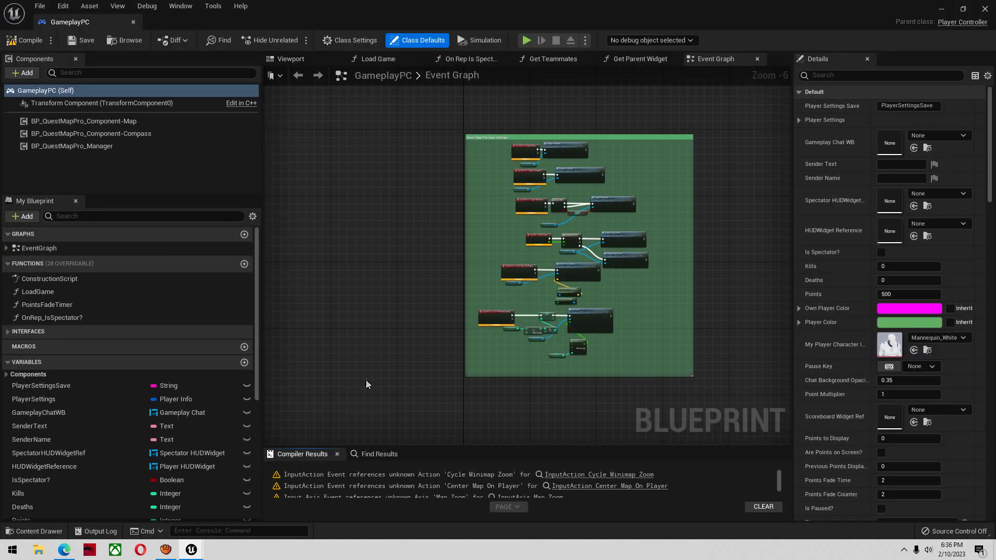
Step: Refresh all nodes in the GameplayPC blueprint's Event Graph
scroll(400, 290, "up", 2)
right_click_drag(425, 321, 279, 266)
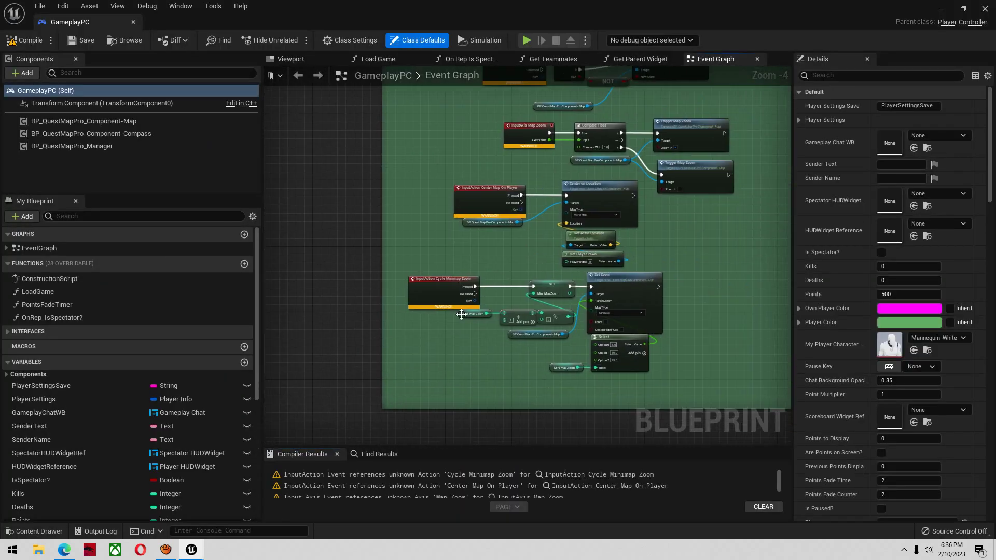
right_click_drag(456, 324, 435, 297)
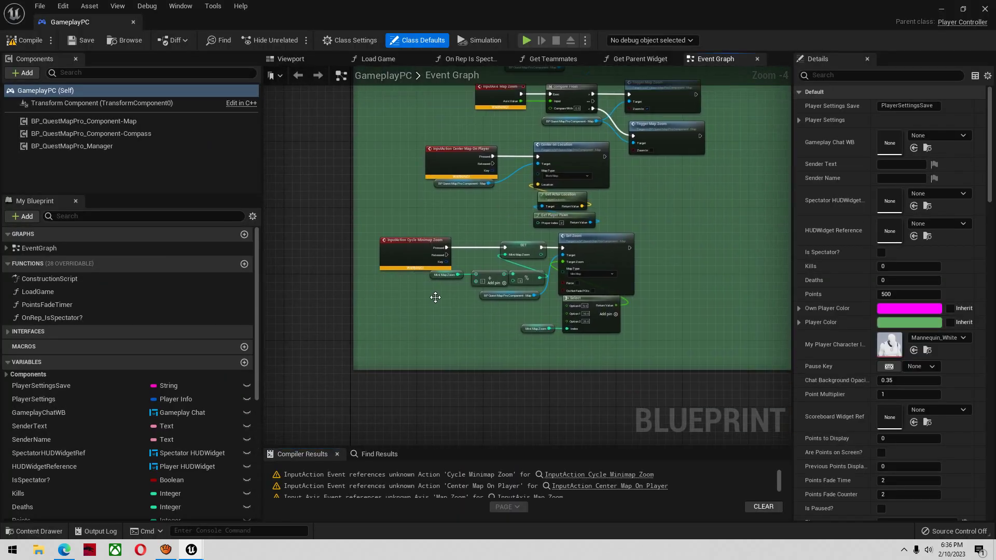
left_click(45, 6)
left_click(77, 129)
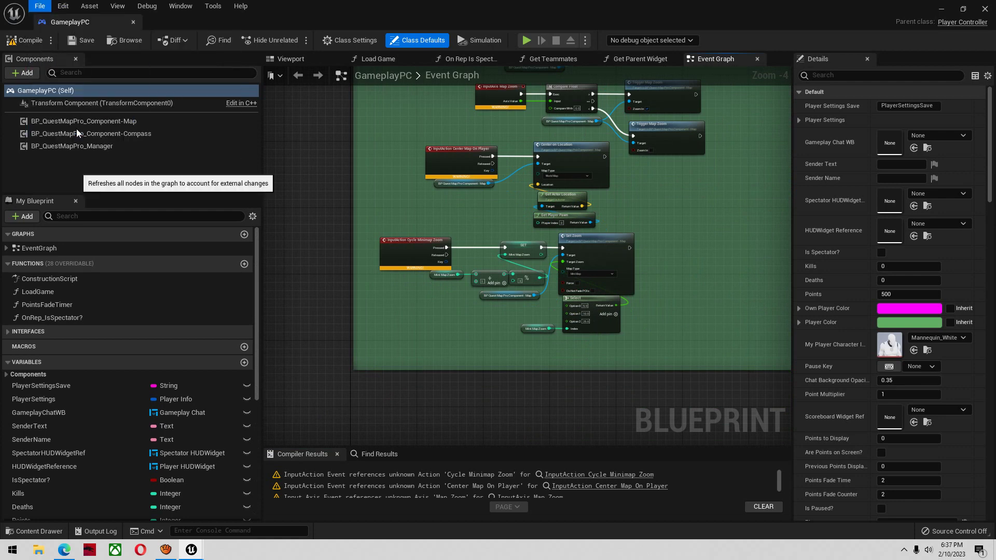
Step: Add a BP_QuestMapPro_Manager reference node in the empty space below the commented input events
right_click_drag(482, 297, 471, 228)
right_click_drag(417, 403, 403, 345)
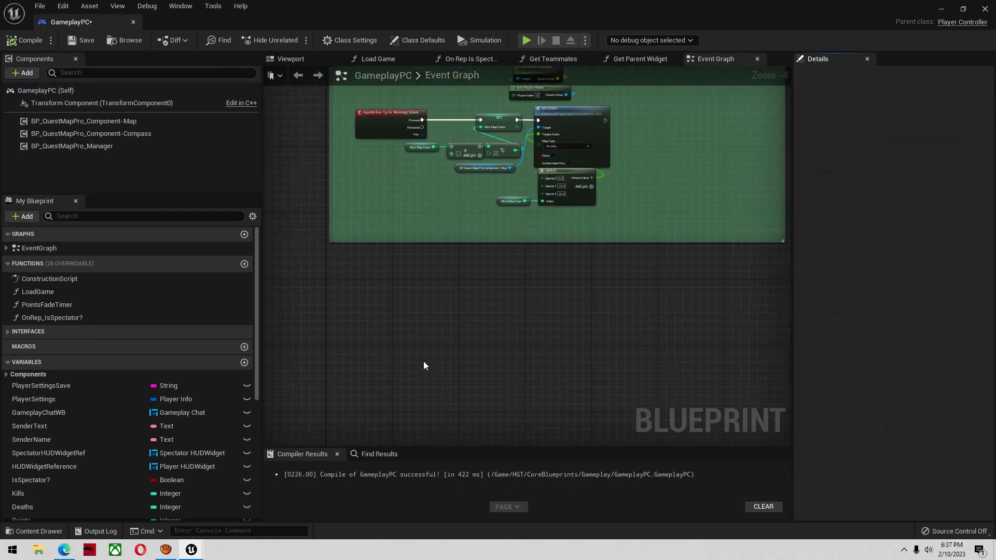
left_click_drag(73, 146, 389, 345)
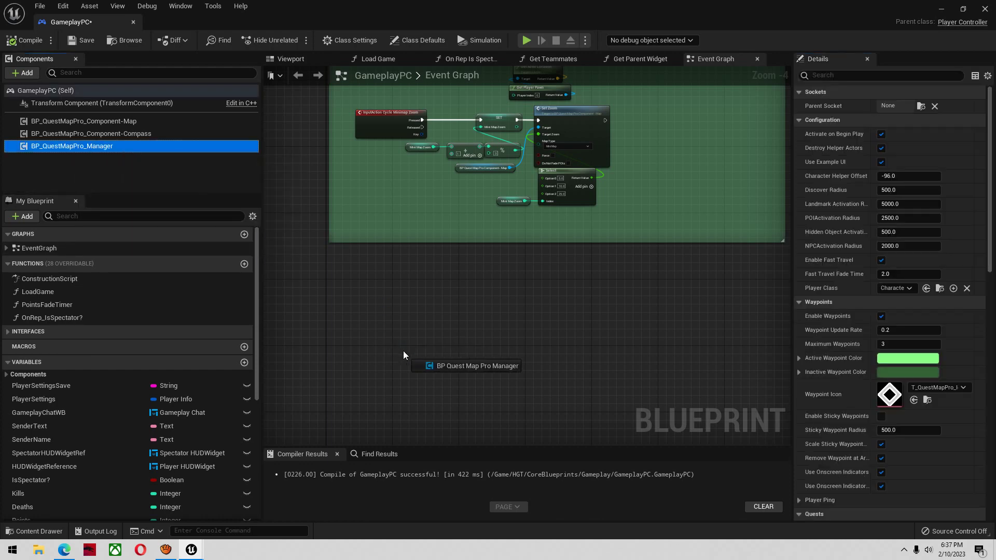
left_click(420, 356)
scroll(444, 346, "up", 1)
scroll(445, 351, "up", 3)
Step: Add a Middle Mouse Button event above the BP Quest Map Pro Manager node
left_click_drag(458, 362, 460, 365)
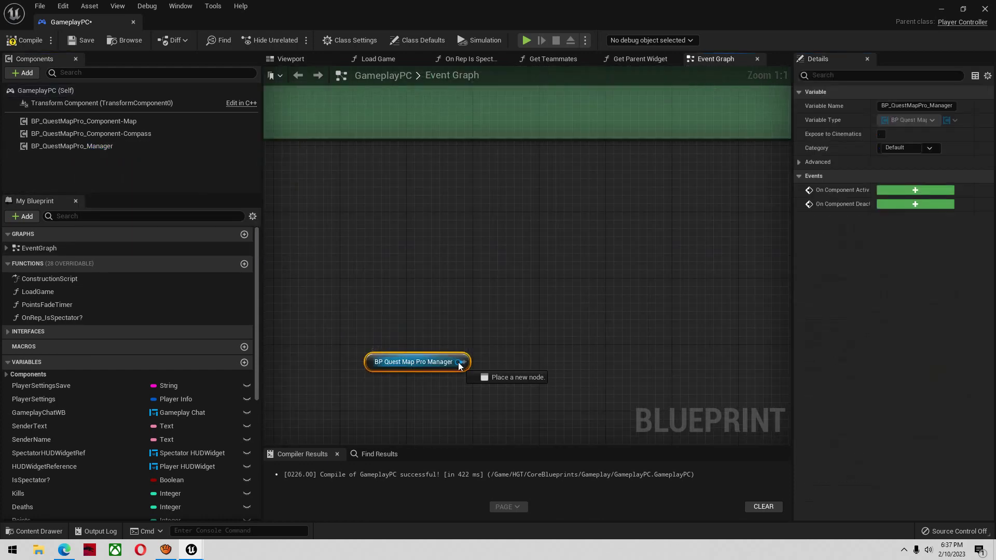
right_click(388, 274)
type("input")
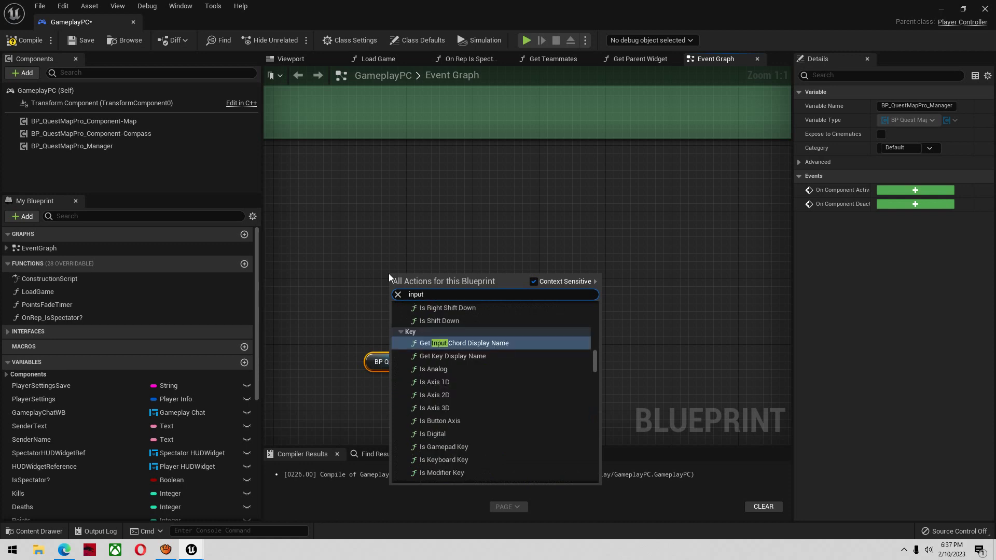
type(" mouse b")
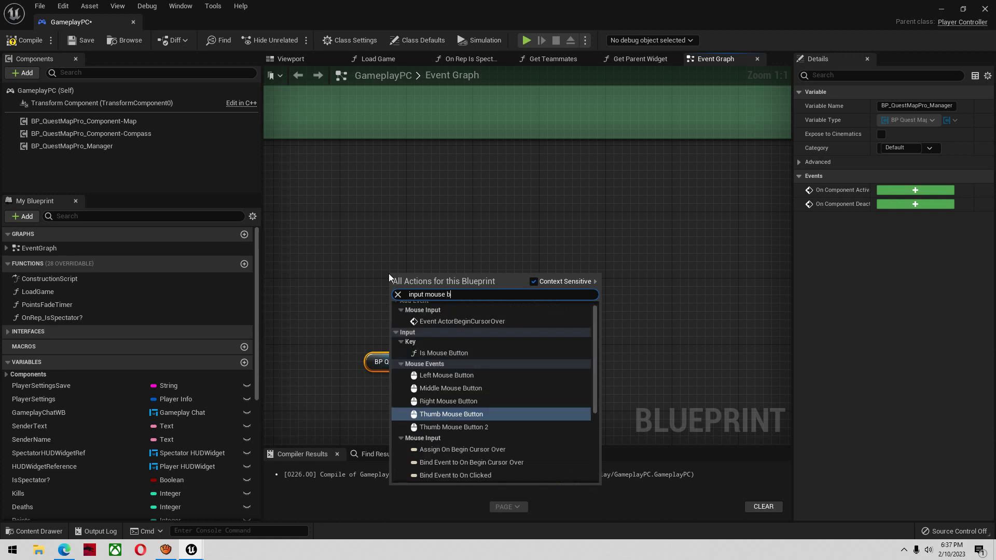
key("BackSpace")
type("middle")
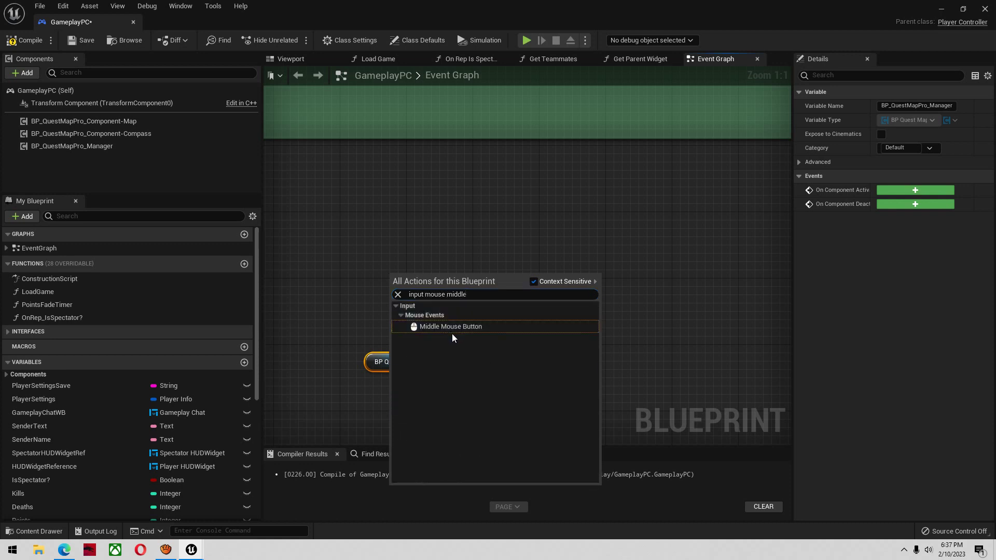
left_click(440, 326)
Step: Add a Player Ping call on the BP Quest Map Pro Manager, wire it to the event's Pressed output, and compile and save
left_click_drag(458, 362, 578, 299)
type("ping")
left_click(642, 372)
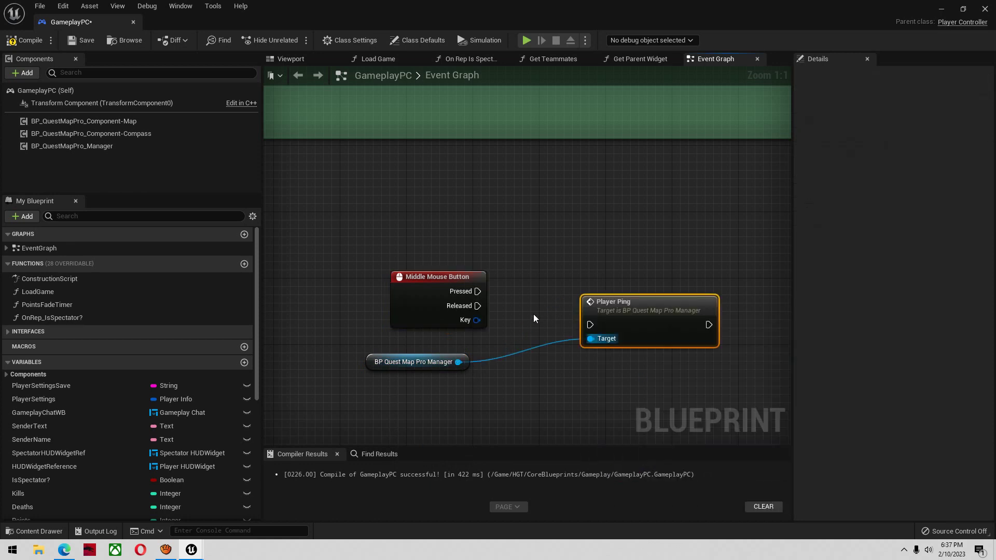
left_click_drag(477, 291, 566, 284)
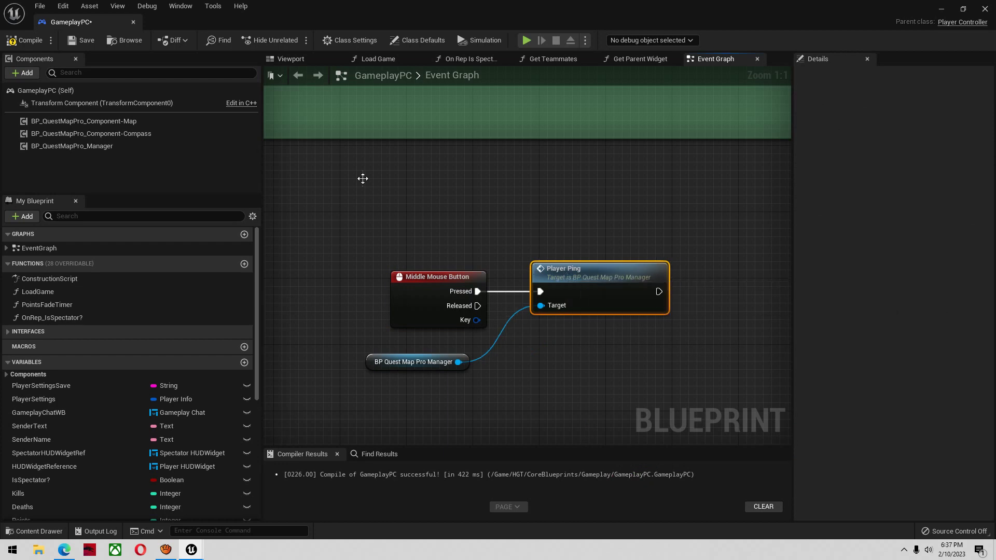
left_click(86, 41)
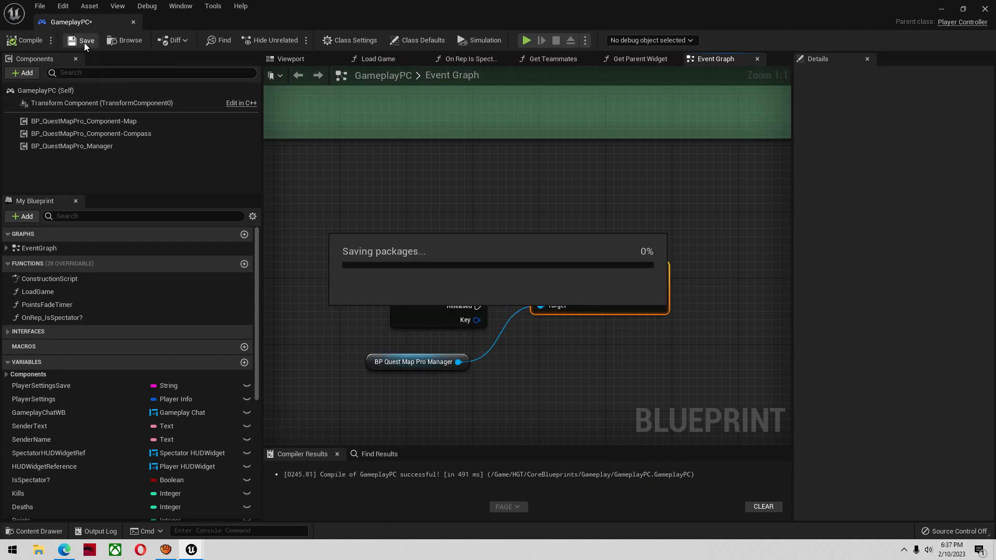
Step: Return to Arena01, play the level and test pinging the area by the Zone 1 door while moving around it
left_click(940, 8)
right_click_drag(570, 179, 389, 259)
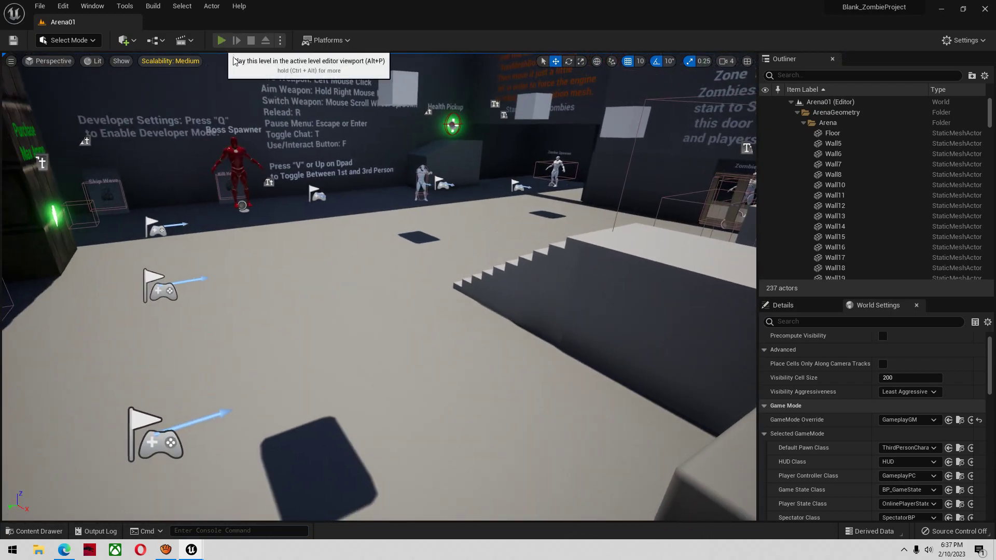
left_click(221, 40)
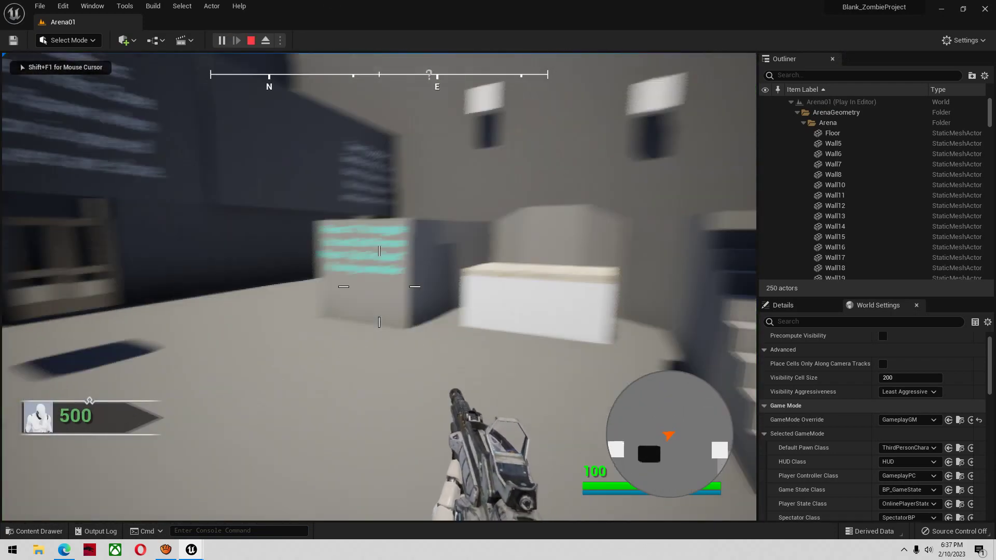
key("s")
key("w")
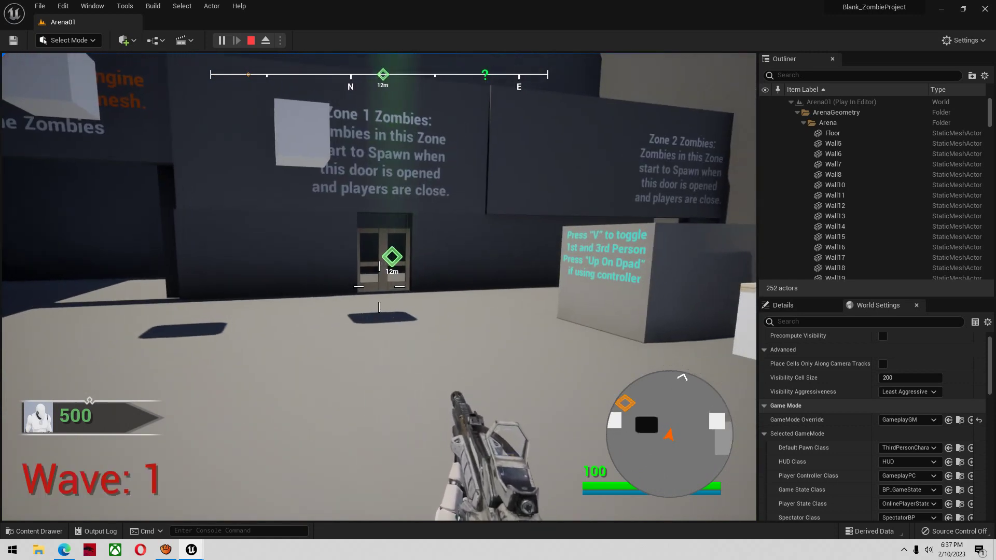
key("s")
key("w")
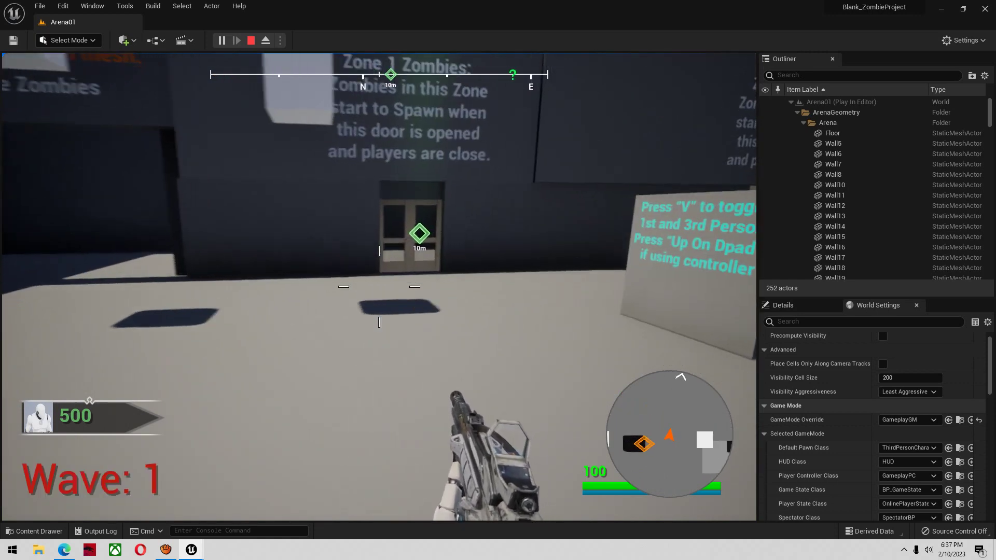
key("w")
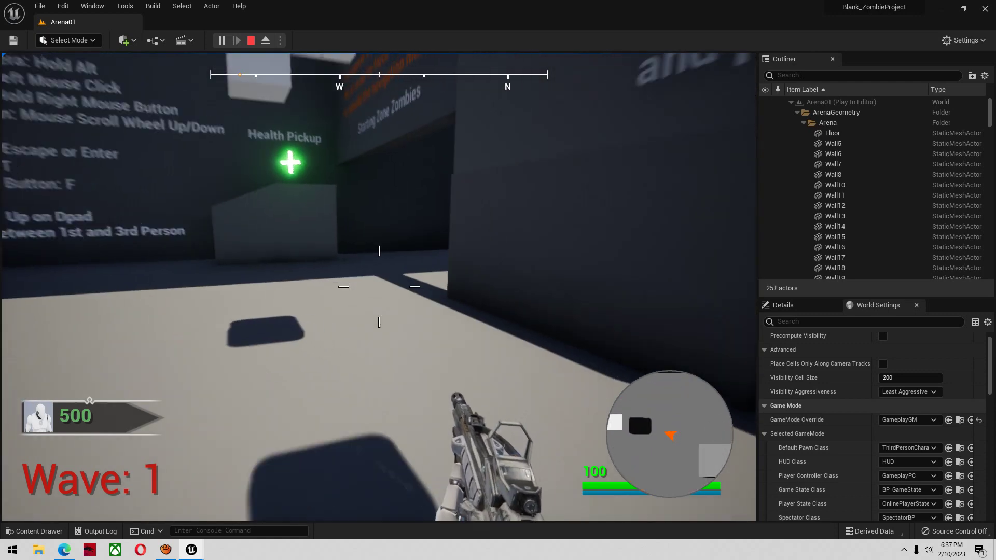
Step: Ping two spots near the player controls wall and the Health Pickup, and walk toward the markers
middle_click(379, 286)
key("s")
middle_click(379, 286)
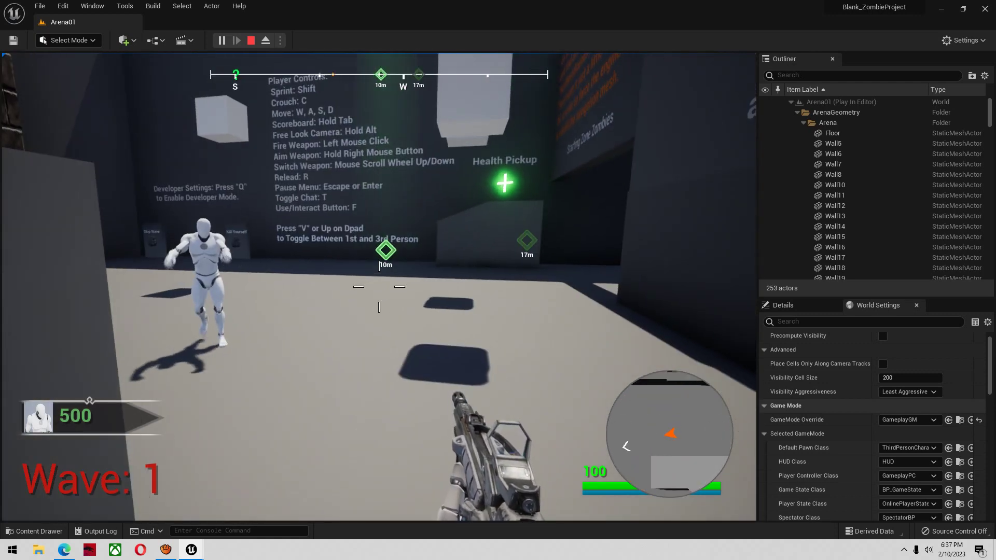
key("w")
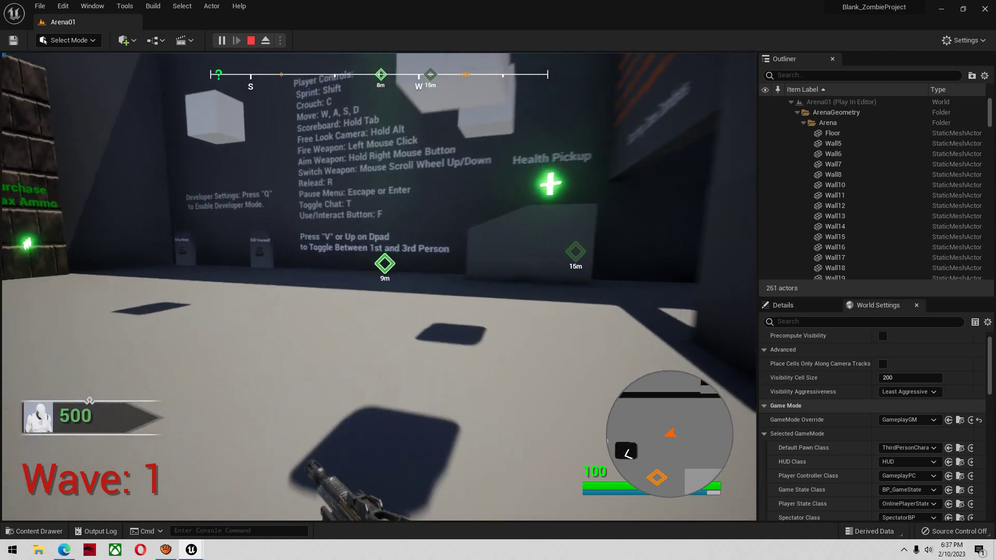
Step: Zoom and pan the world map to check the player and zombie markers, moving around before closing it
key("w")
key("m")
scroll(415, 169, "up", 3)
left_click_drag(403, 166, 299, 222)
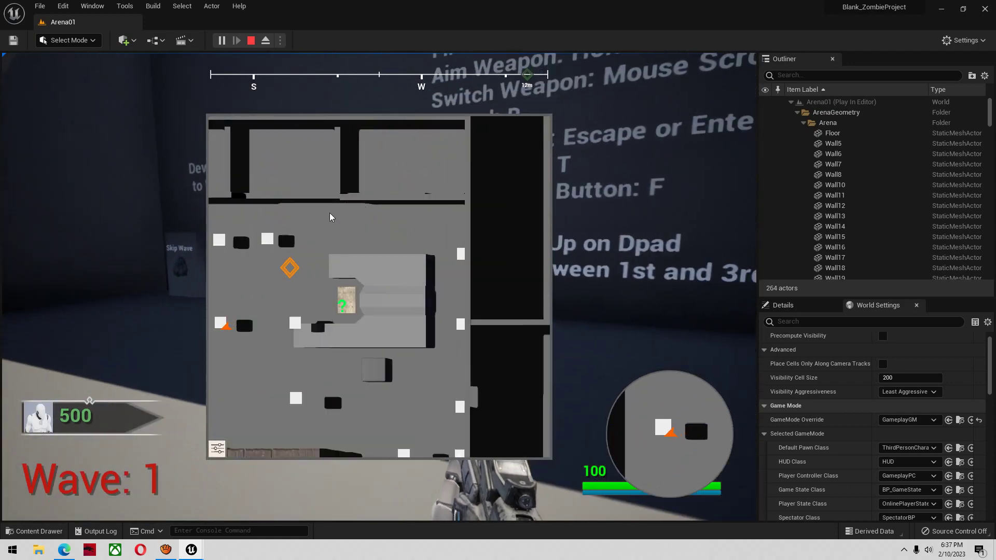
key("s")
key("m")
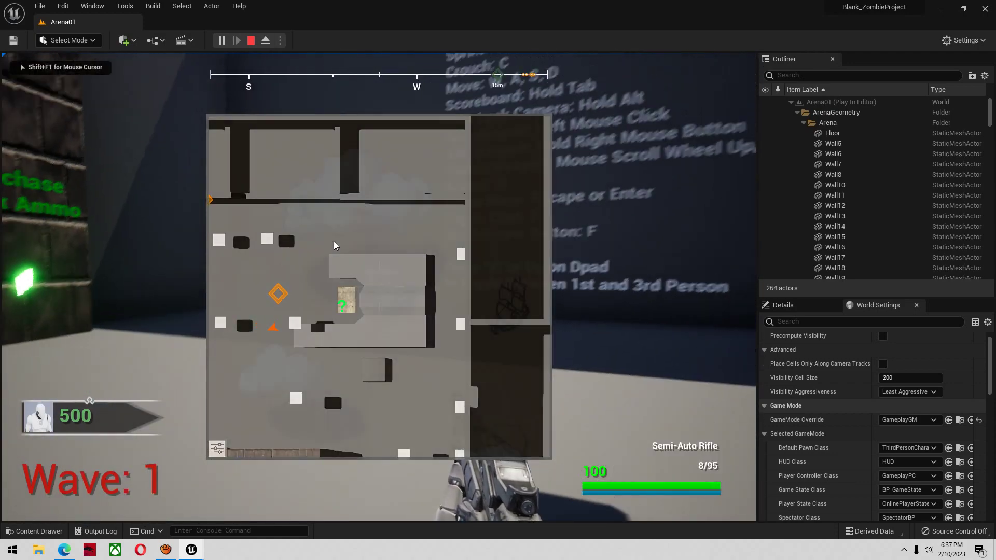
key("m")
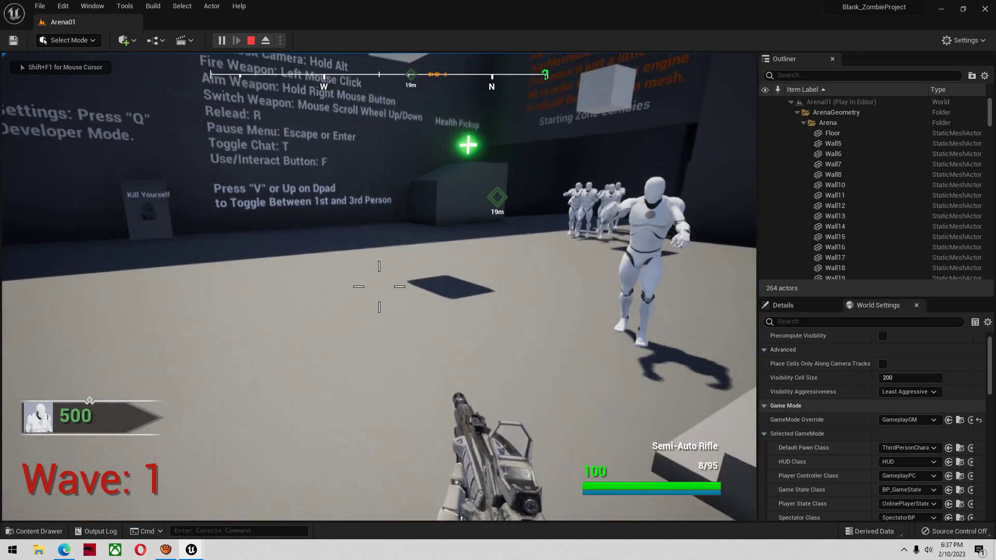
Step: Place a waypoint on the world map and close the map to view its marker in the arena
key("m")
right_click(383, 254)
key("m")
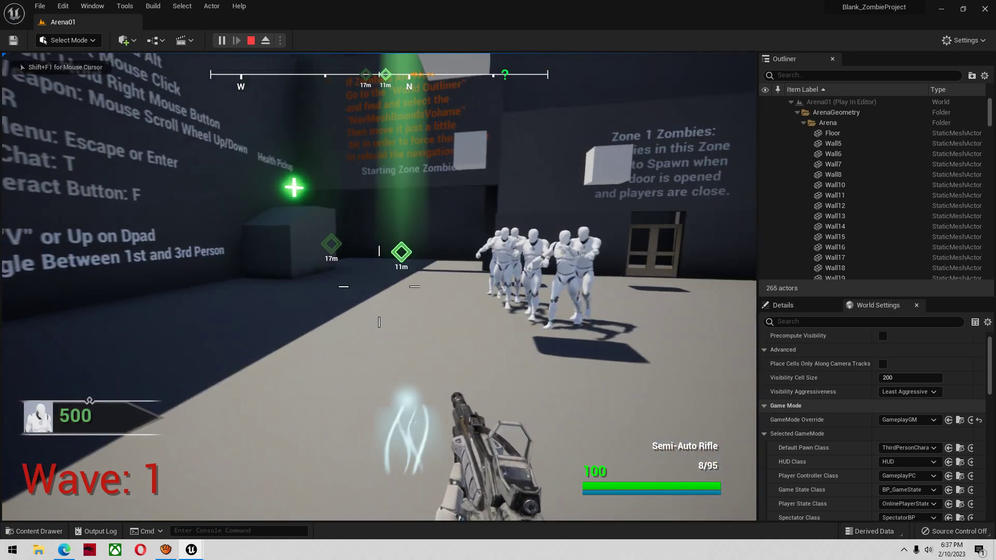
Step: Back away from the zombies and jump onto the raised platform by the stairs while checking the marker distances
key("s")
key("d")
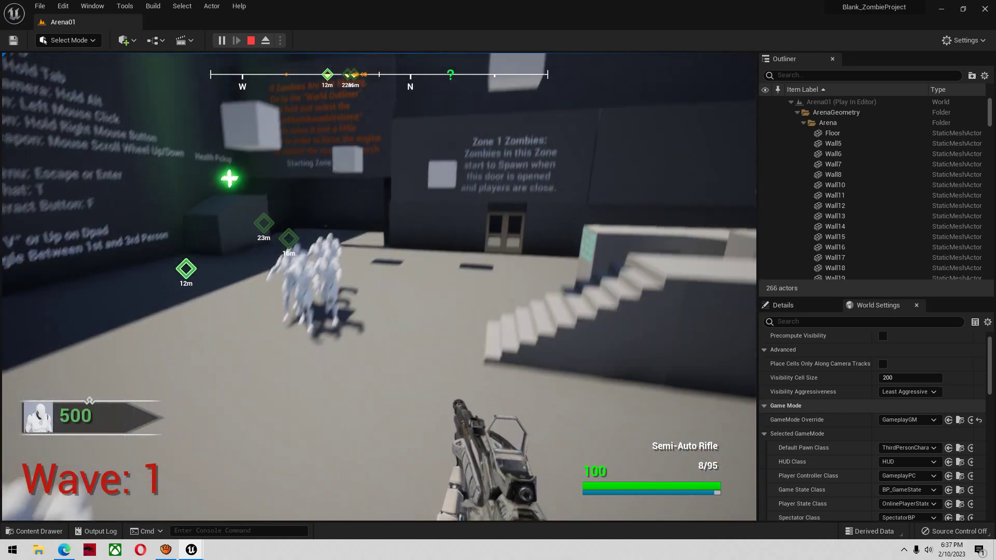
key("s")
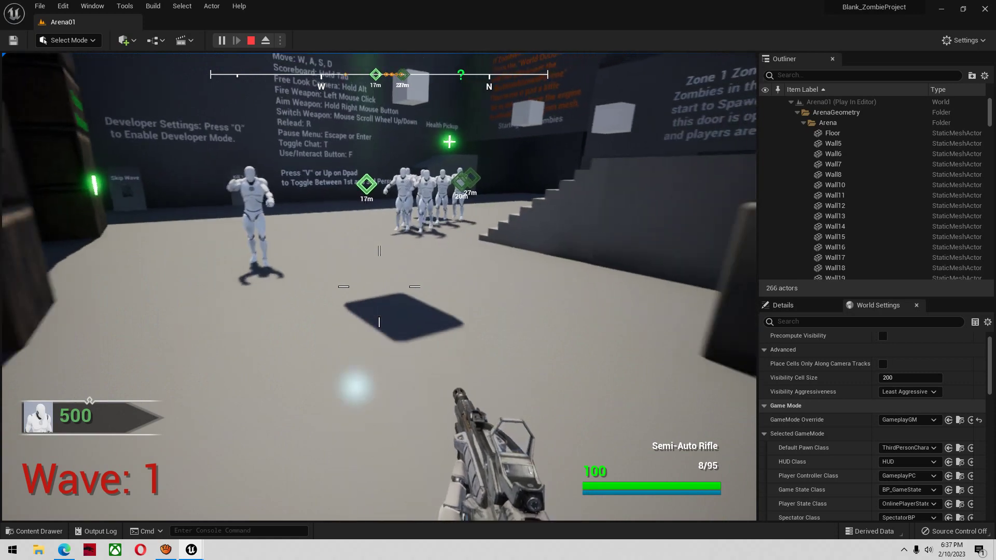
key("d")
key("space")
key("d")
key("space")
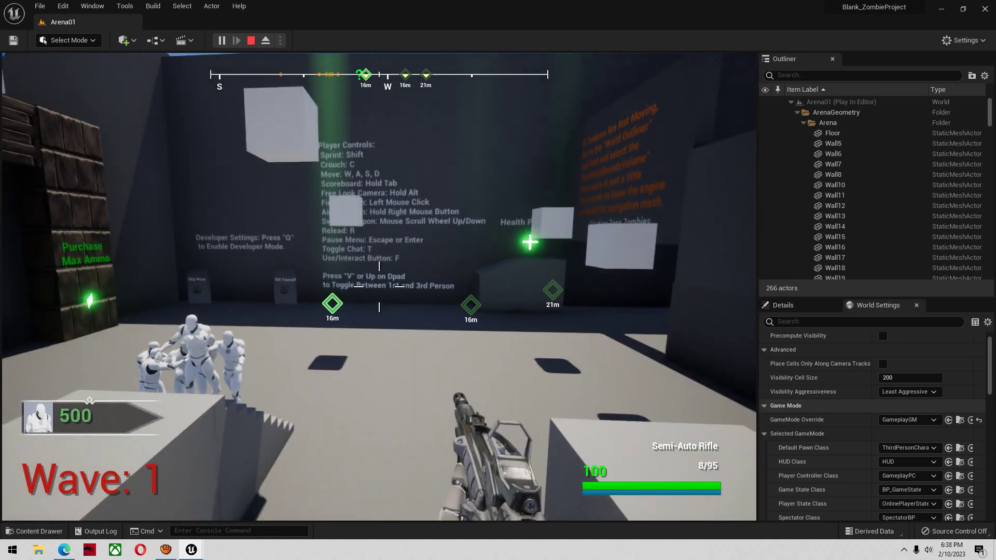
Step: Move toward the player controls wall and back off to check the ping markers near the Health Pickup
key("w")
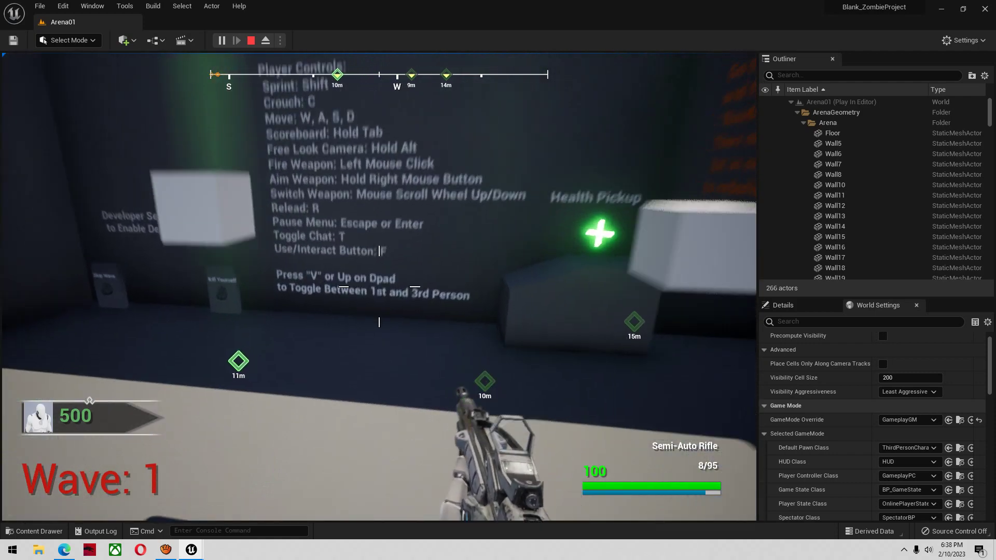
key("w")
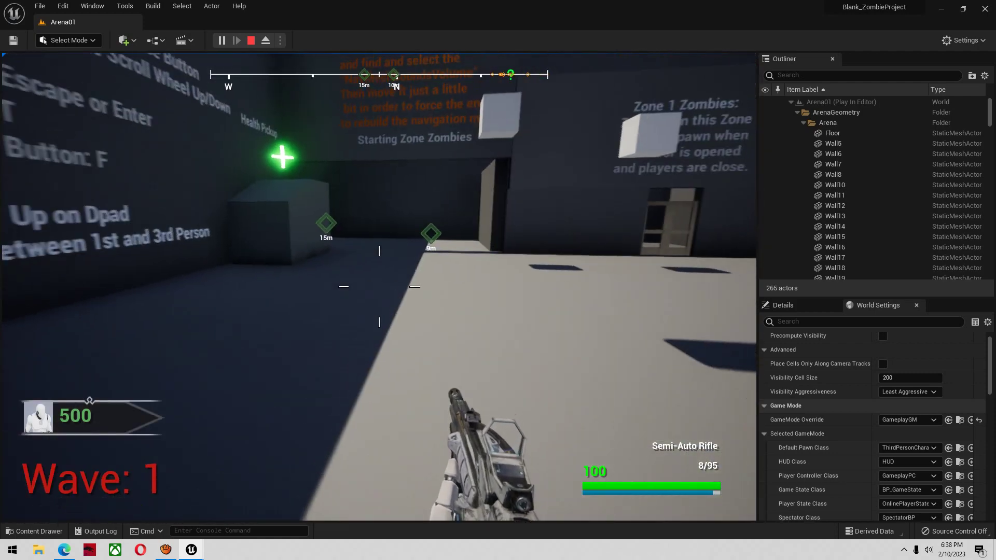
key("s")
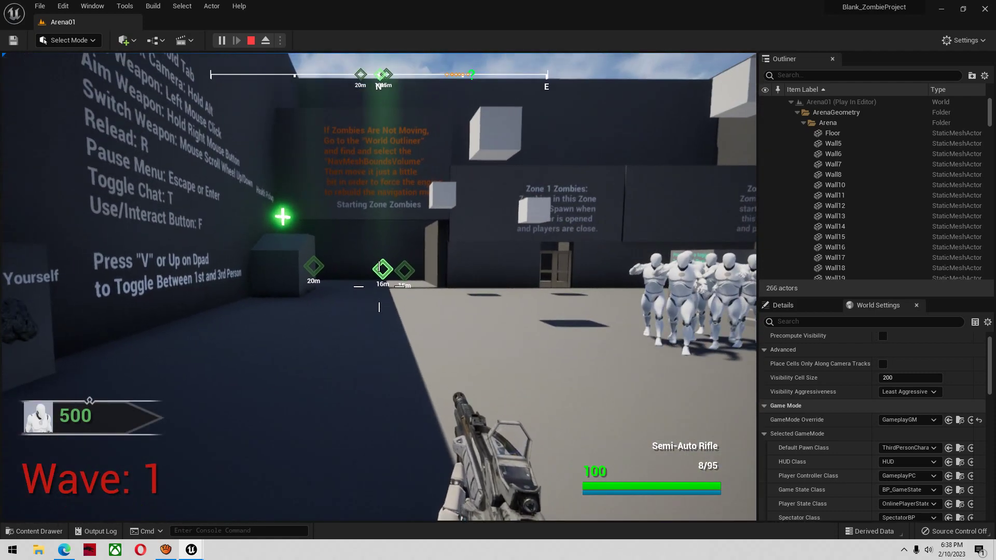
Step: Remove the placed waypoint from the world map, check the arena with the map closed, and end the play session
key("m")
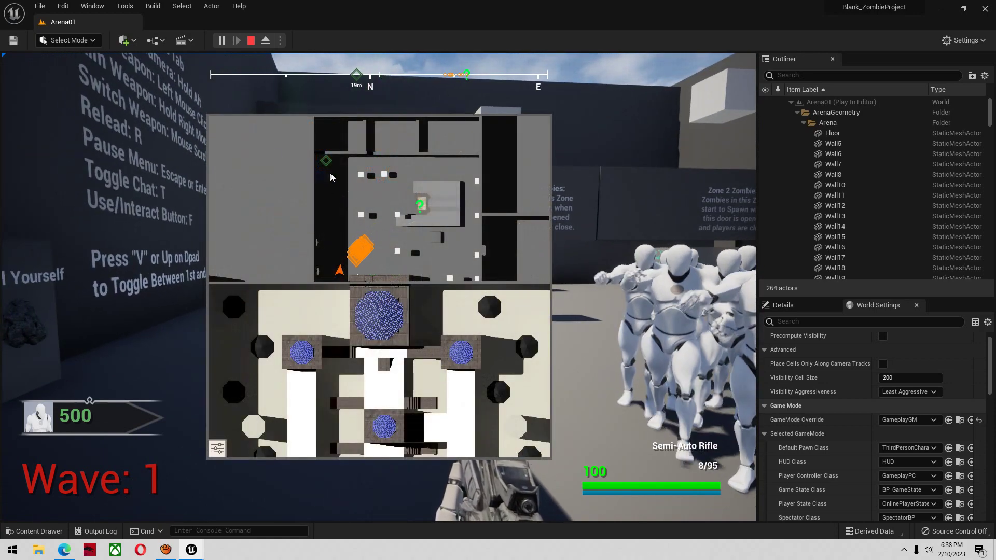
left_click(325, 163)
key("m")
key("w")
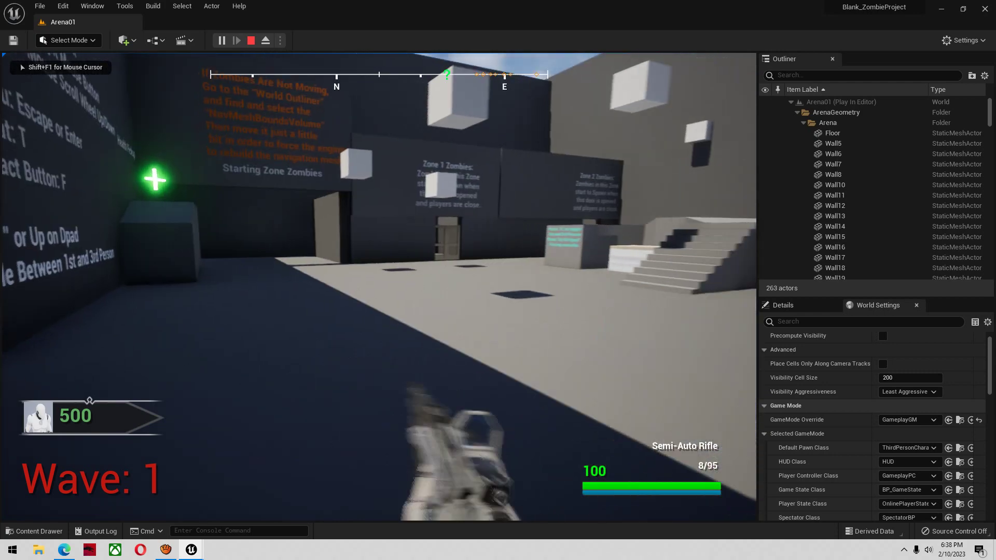
key("space")
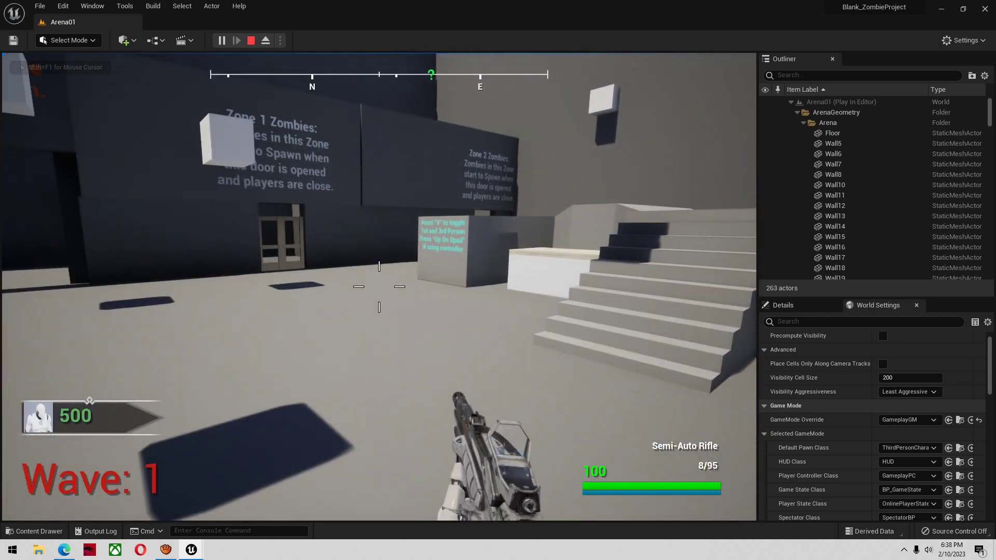
key("s")
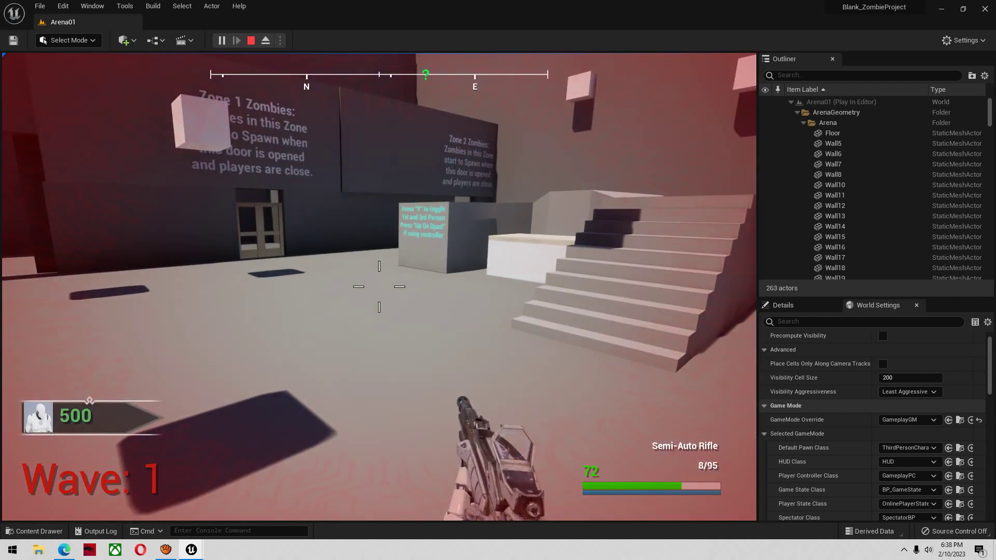
key("Escape")
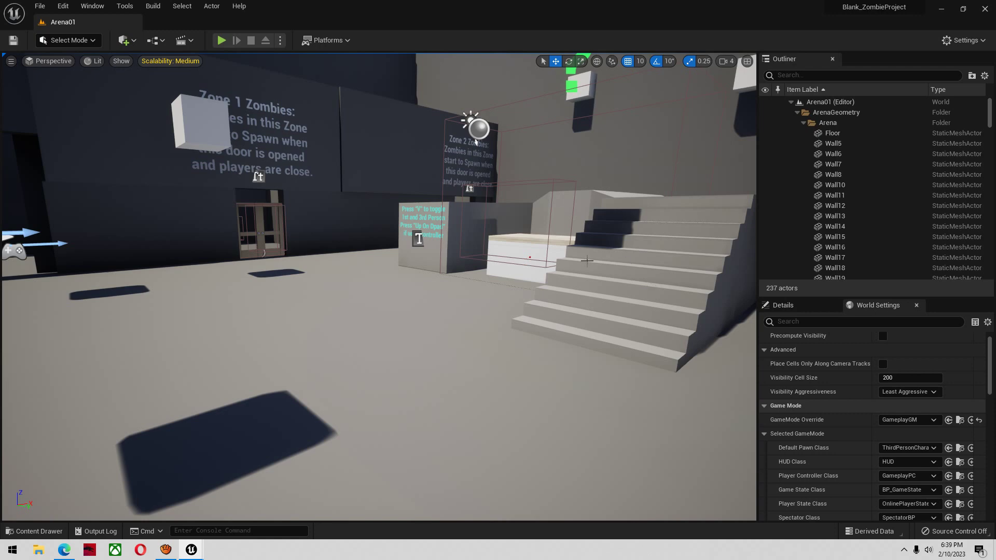
right_click_drag(587, 261, 368, 223)
mouse_move(648, 284)
right_mouse_down()
mouse_move(637, 288)
mouse_move(650, 287)
right_mouse_up()
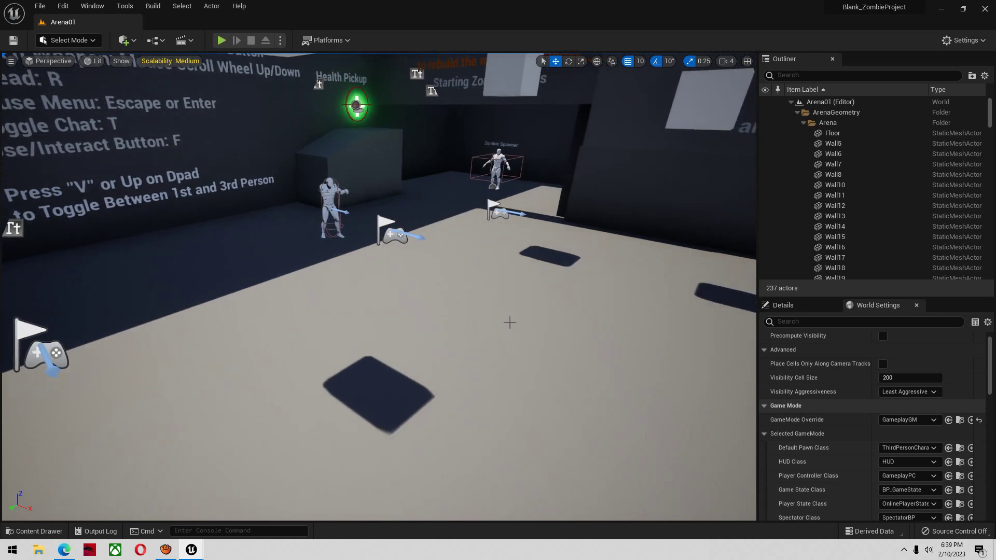
left_click(509, 322)
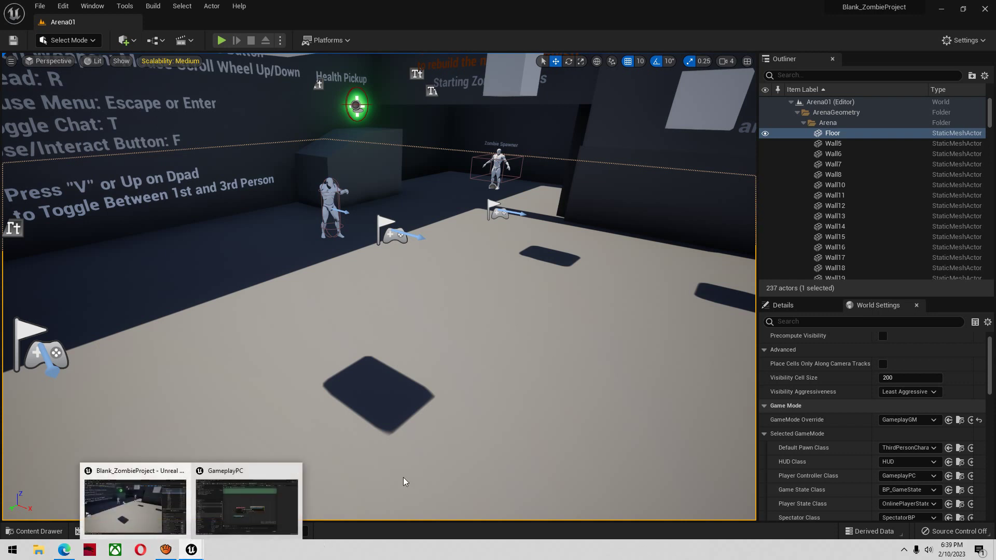
Step: Switch to the Epic Games Launcher, view the Unreal Engine library's engine versions and projects, and minimize the launcher
left_click(903, 549)
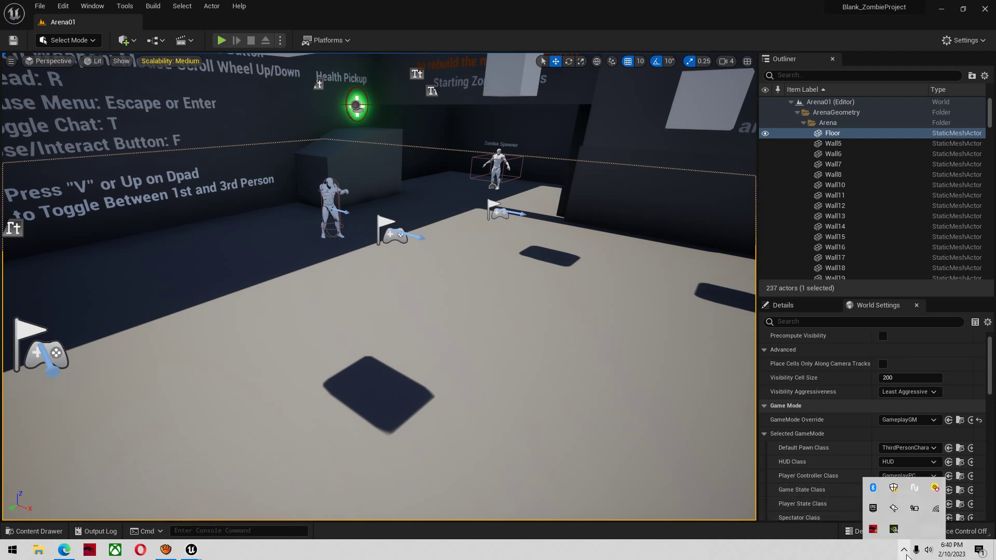
left_click(872, 508)
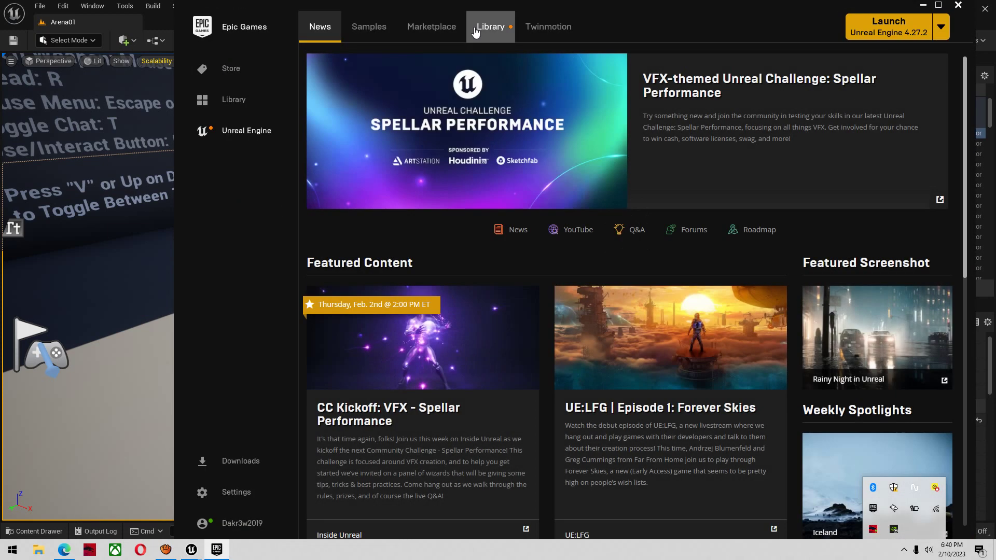
left_click(487, 27)
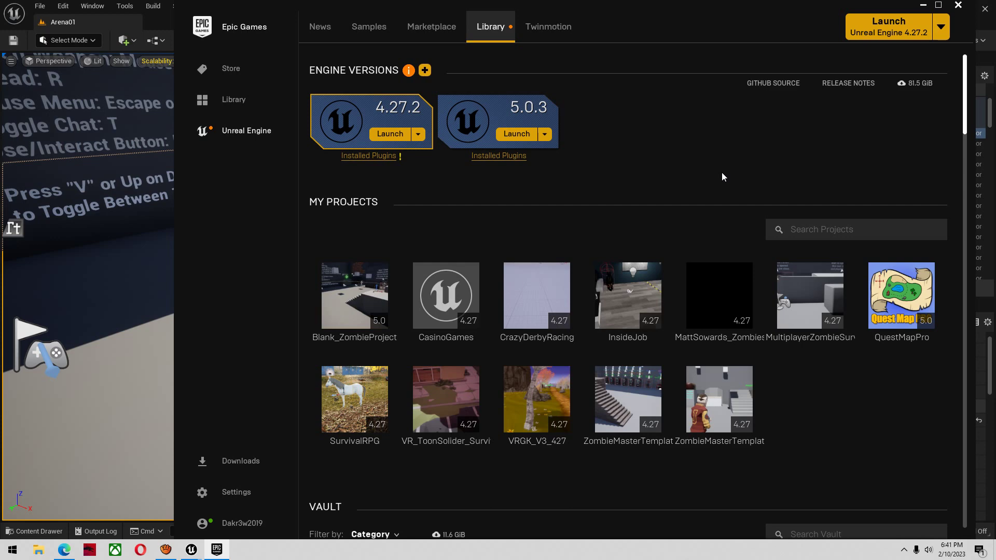
left_click(921, 5)
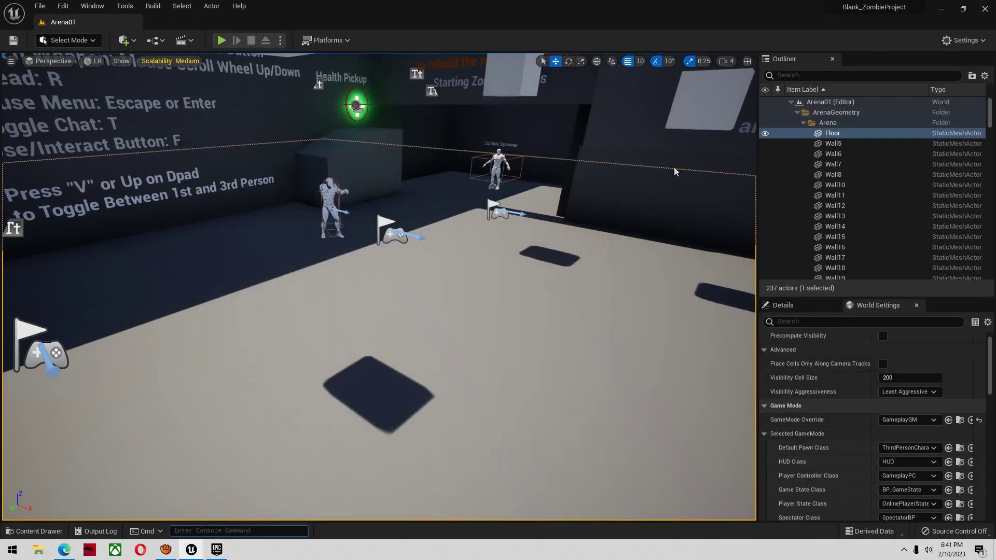
Step: Look over Arena01 around the green question mark, raised platform, stairs and Zone 1 door
right_click_drag(487, 244, 504, 283)
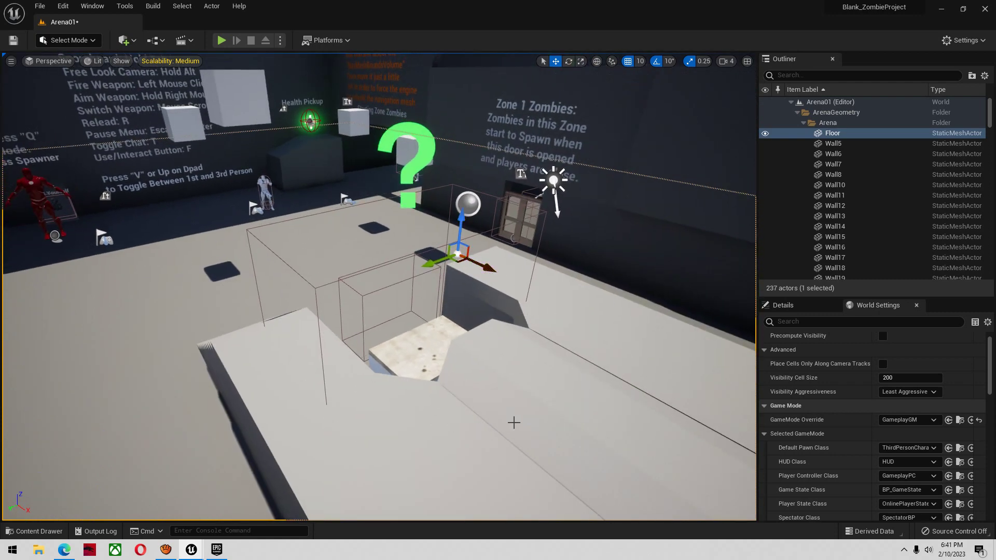
right_click_drag(478, 418, 403, 423)
key("d")
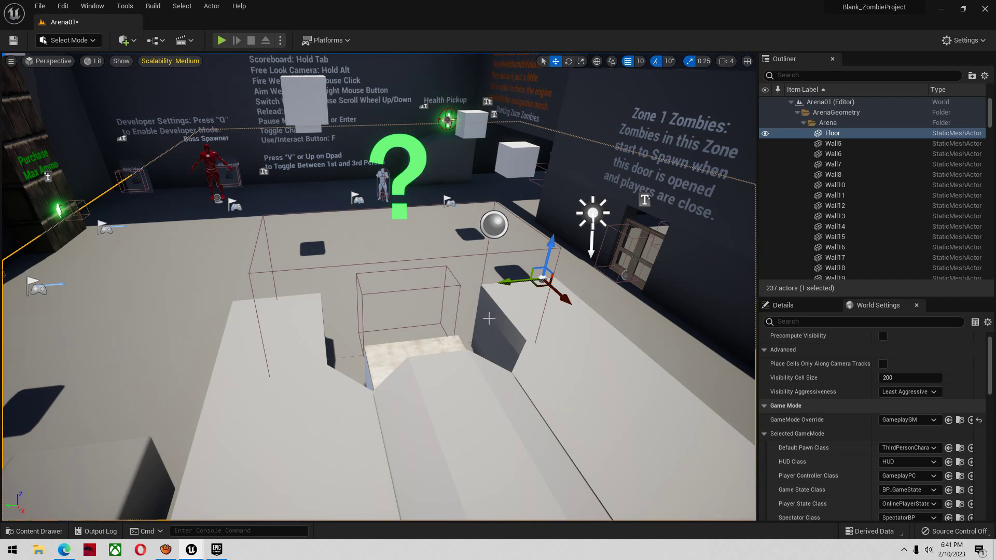
mouse_move(490, 319)
right_mouse_down()
mouse_move(505, 326)
mouse_move(493, 322)
right_mouse_up()
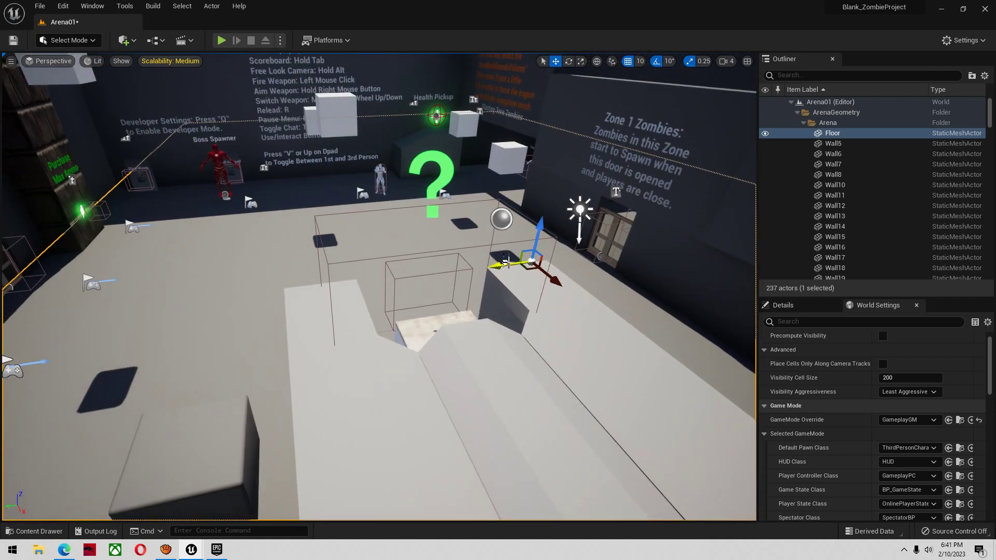
right_click_drag(510, 264, 568, 264)
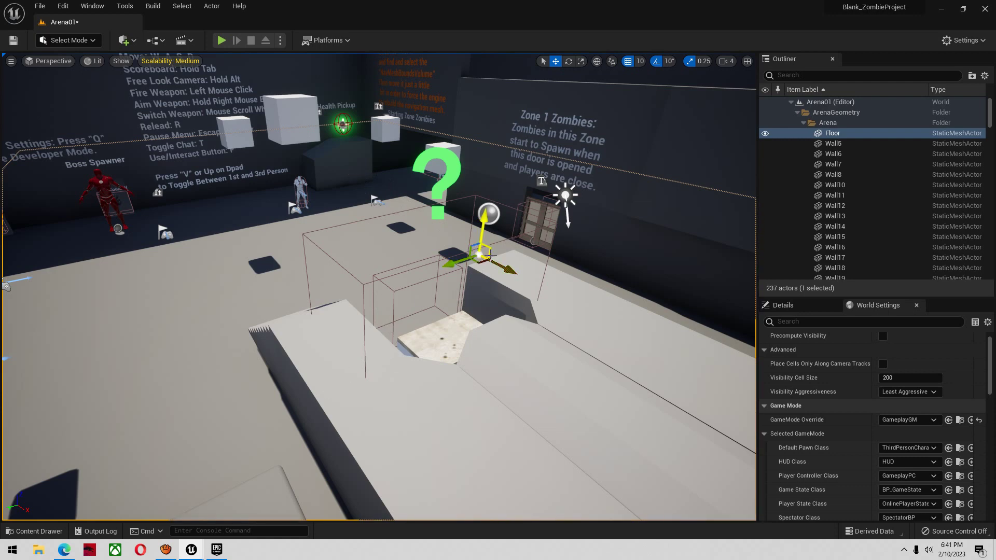
right_click_drag(377, 340, 376, 341)
right_click_drag(402, 302, 401, 302)
right_click_drag(454, 246, 404, 261)
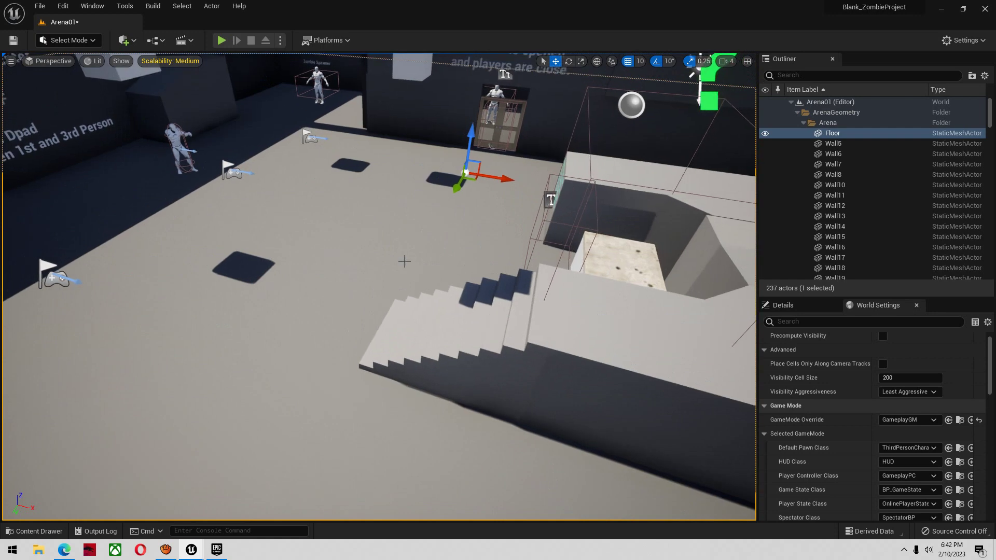
Step: Show the frame rate in the viewport with the stat fps console command
key("grave")
type("stat fps")
key("Return")
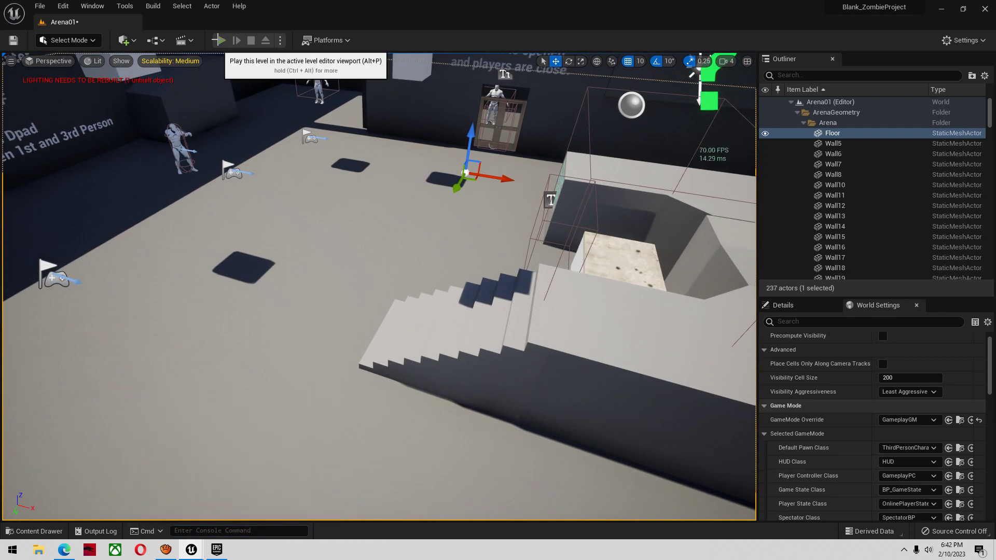
Step: Play the level with the frame rate shown, ping the area in front of the Zone 1 door, and end the session
left_click(218, 41)
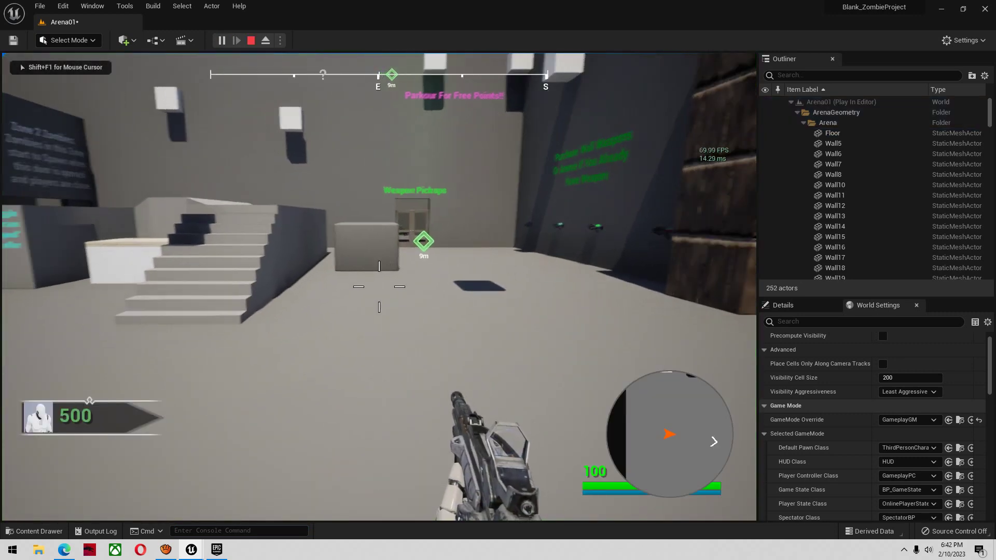
key("d")
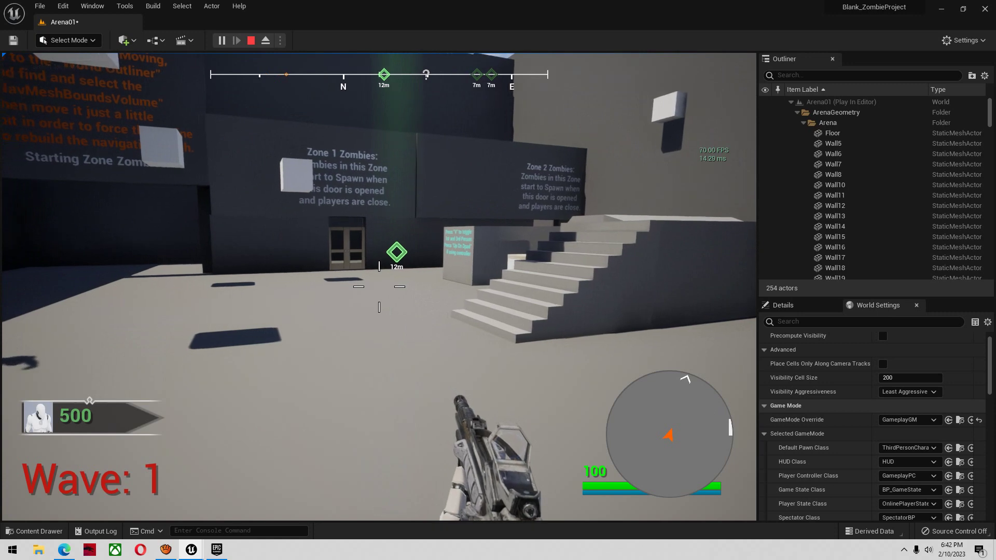
middle_click(379, 287)
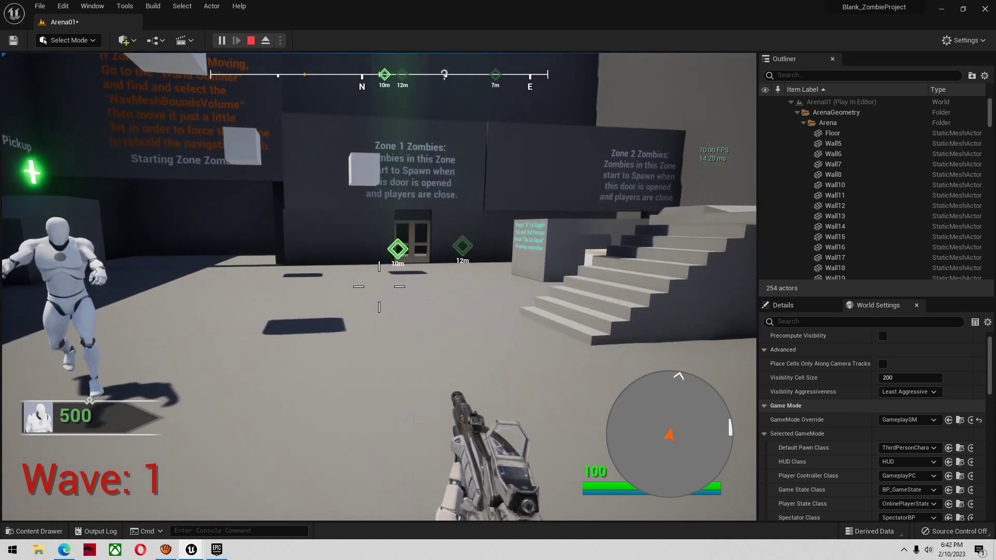
key("Escape")
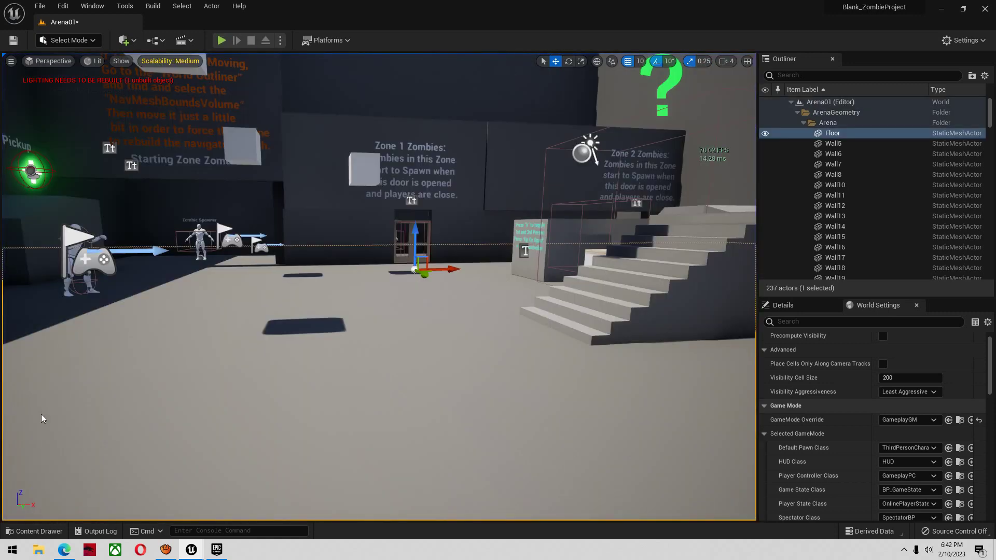
left_click(165, 549)
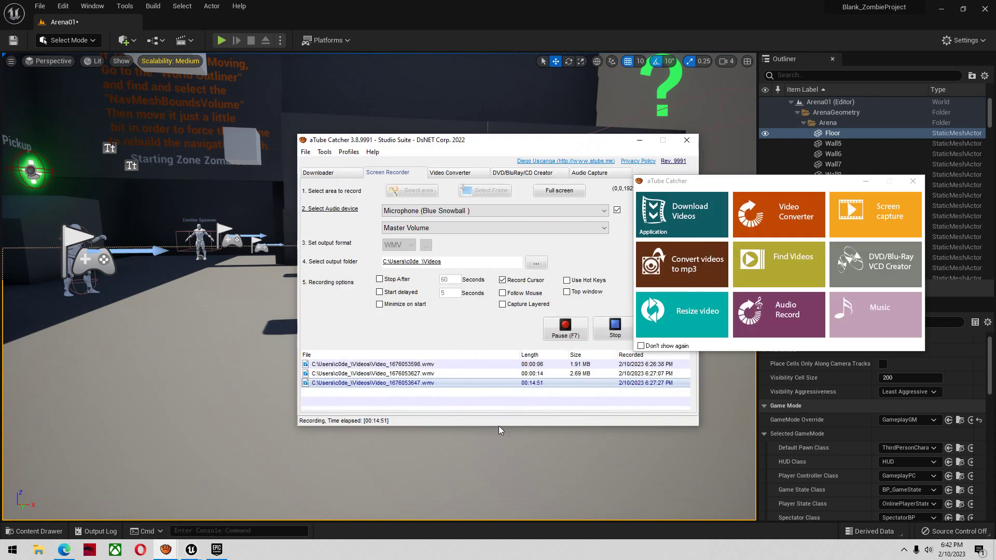